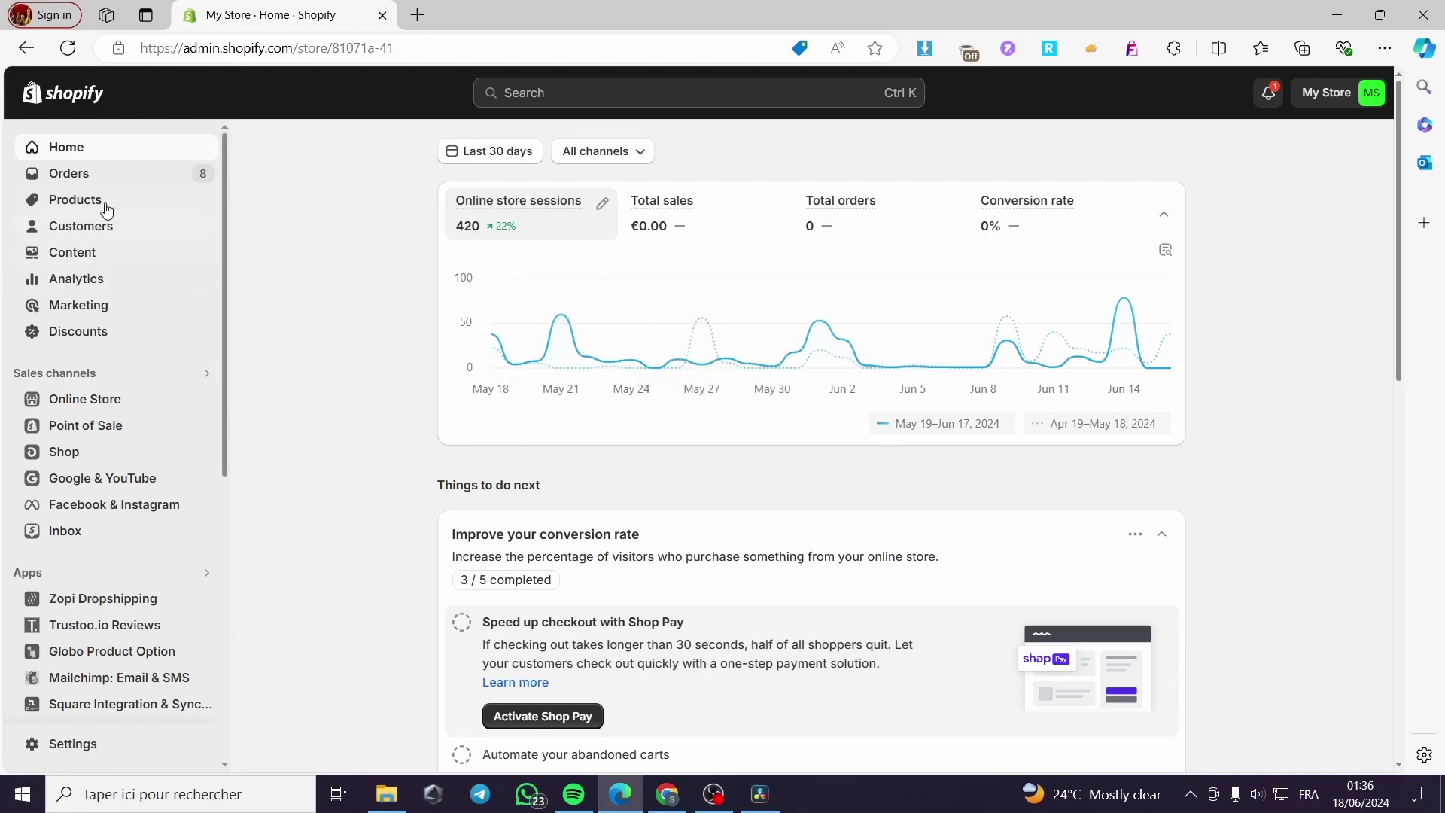
# Step: Open the store's product list and look through the existing products
pyautogui.click(55, 205)
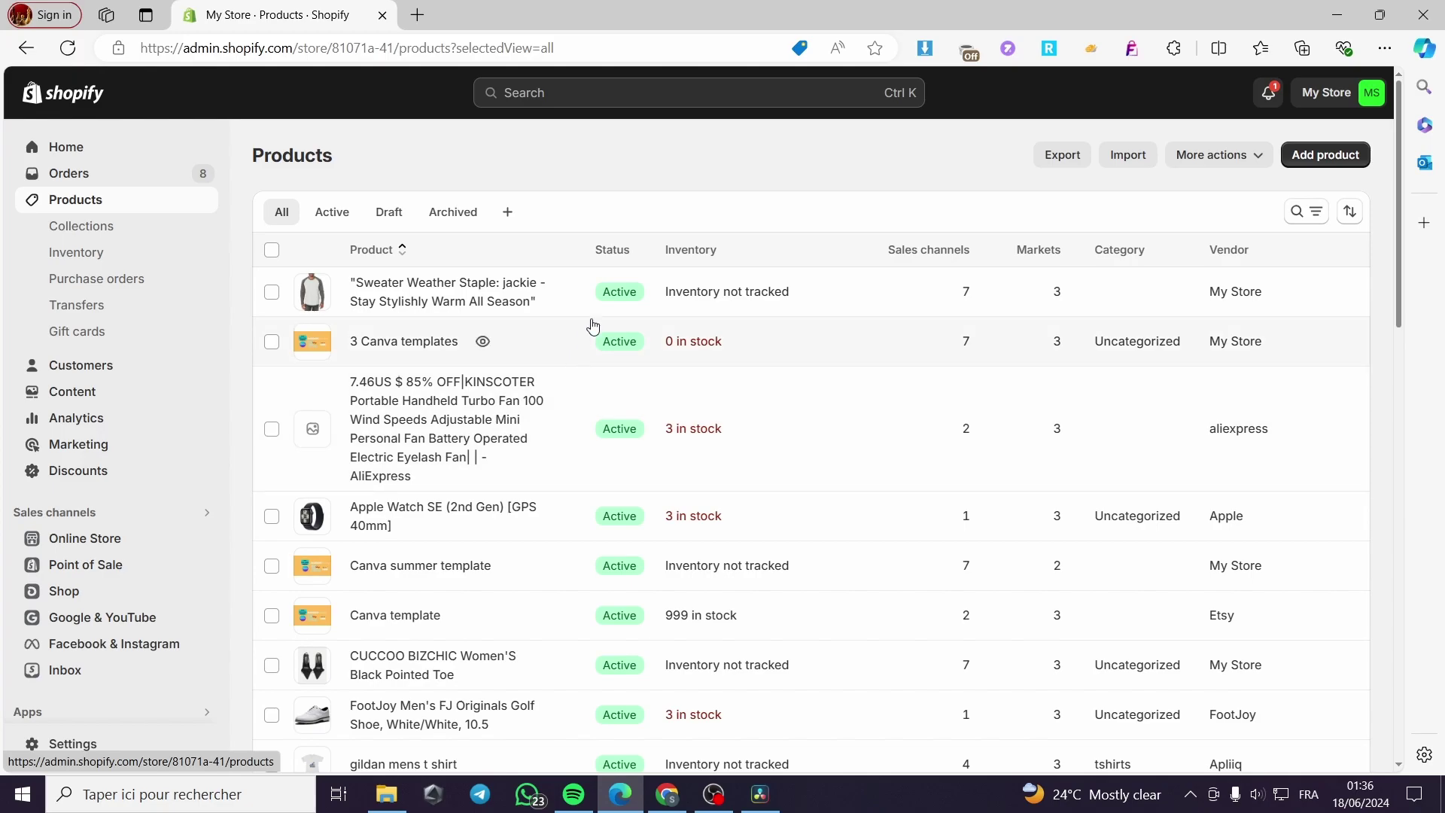
pyautogui.scroll(-5, 571, 335)
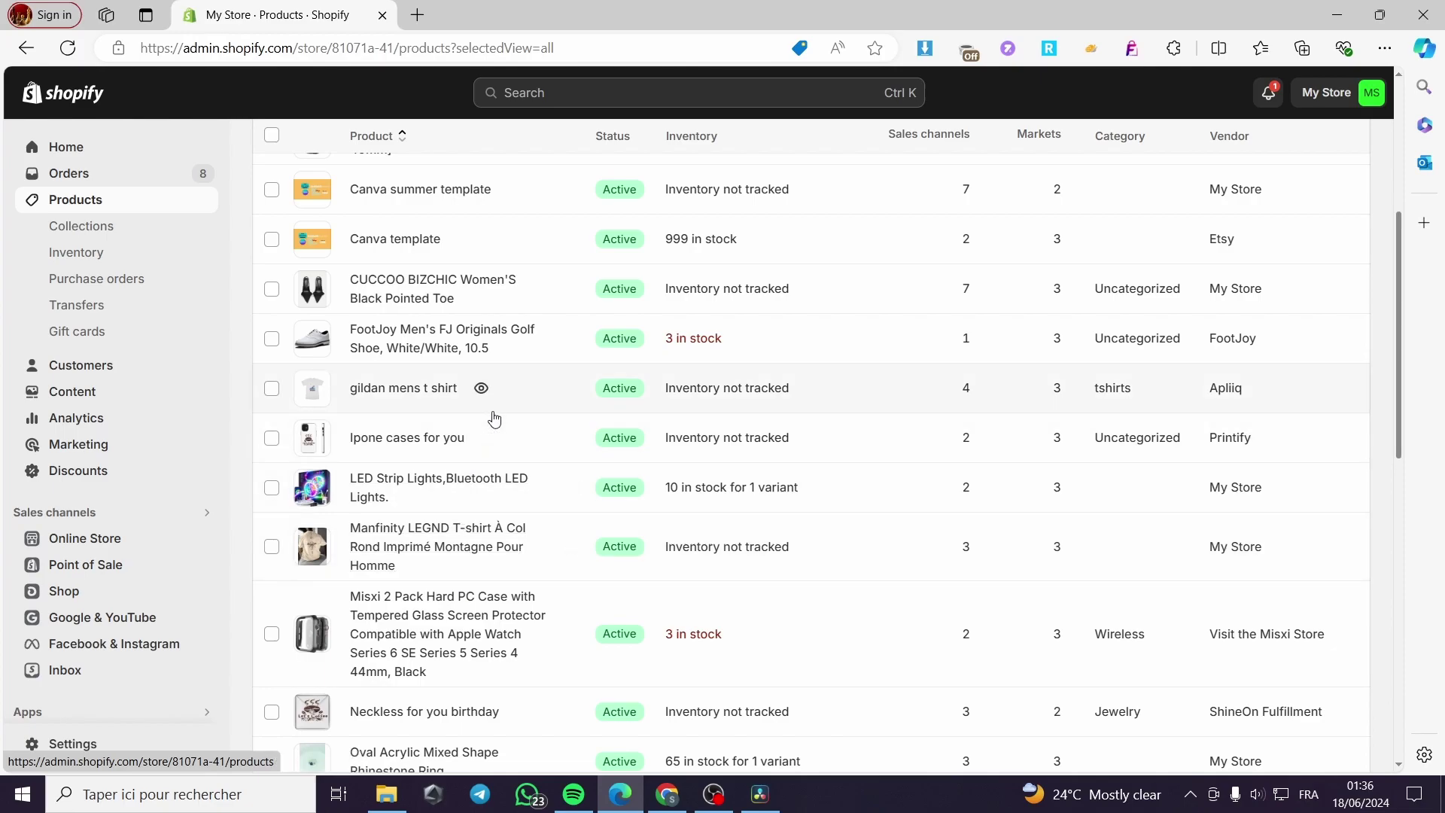
pyautogui.scroll(5, 490, 425)
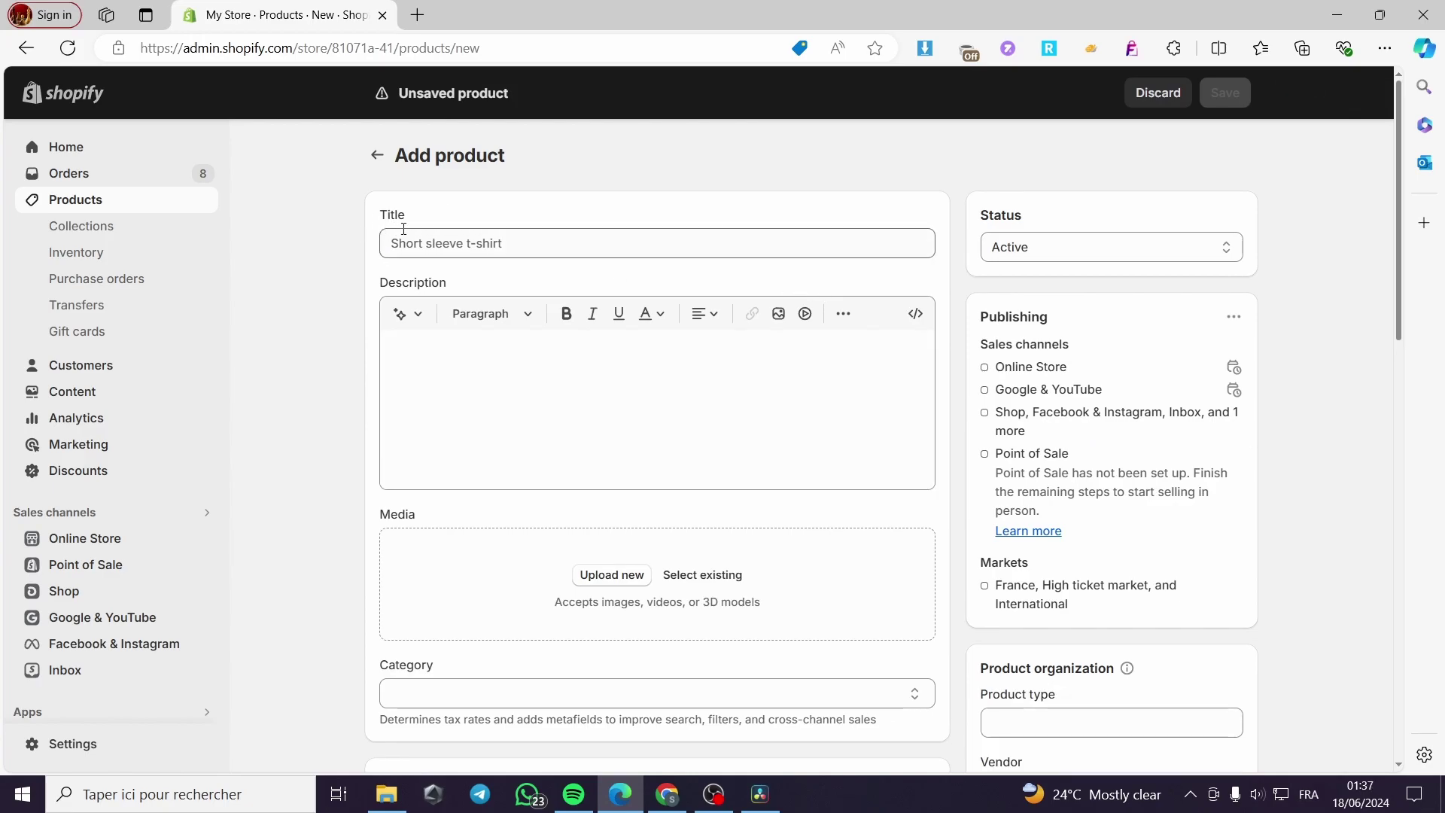
# Step: Title the new product "summer t-shirt"
pyautogui.click(497, 244)
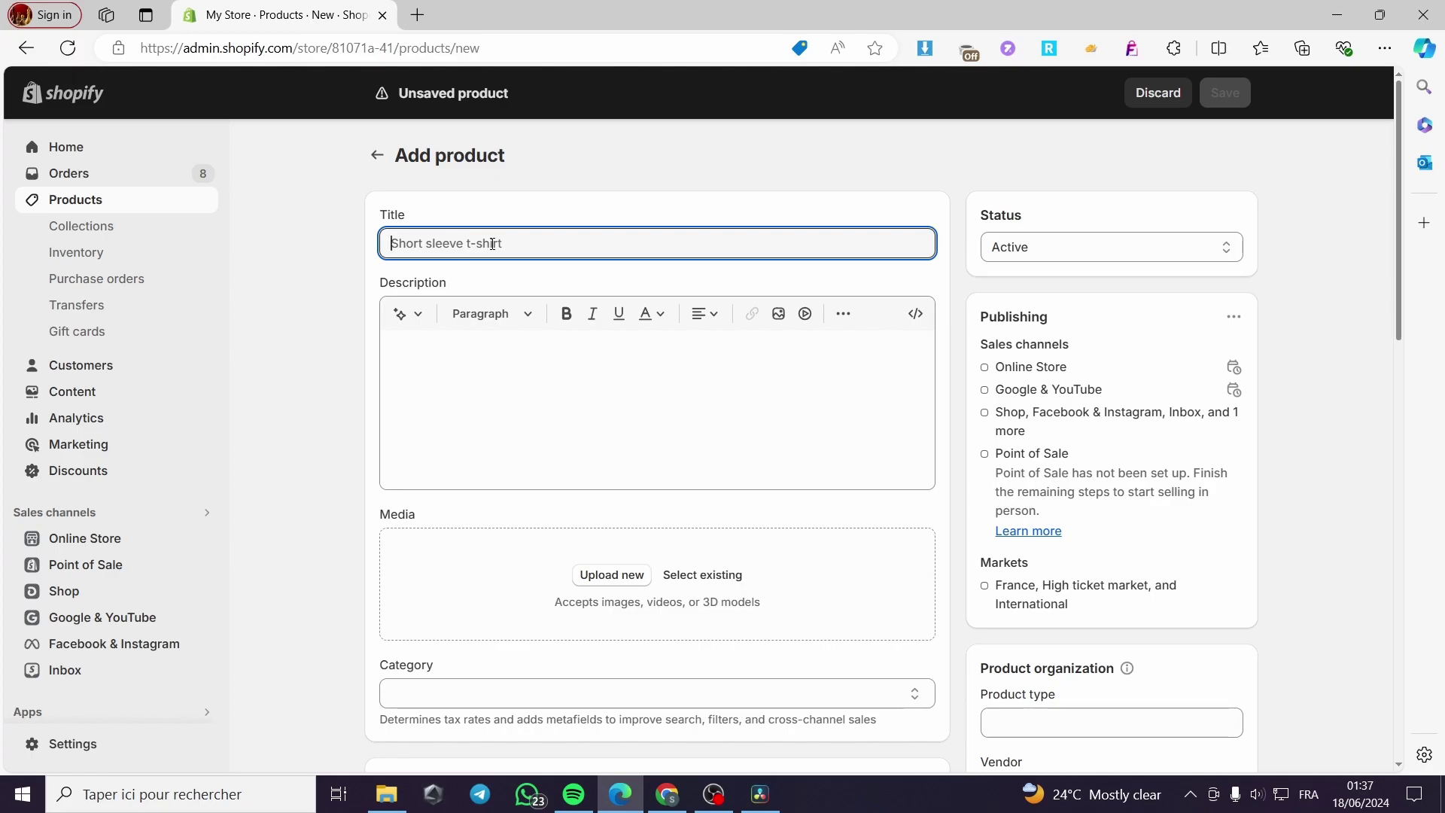
pyautogui.write('um')
pyautogui.press('BackSpace')
pyautogui.press('BackSpace')
pyautogui.write('su')
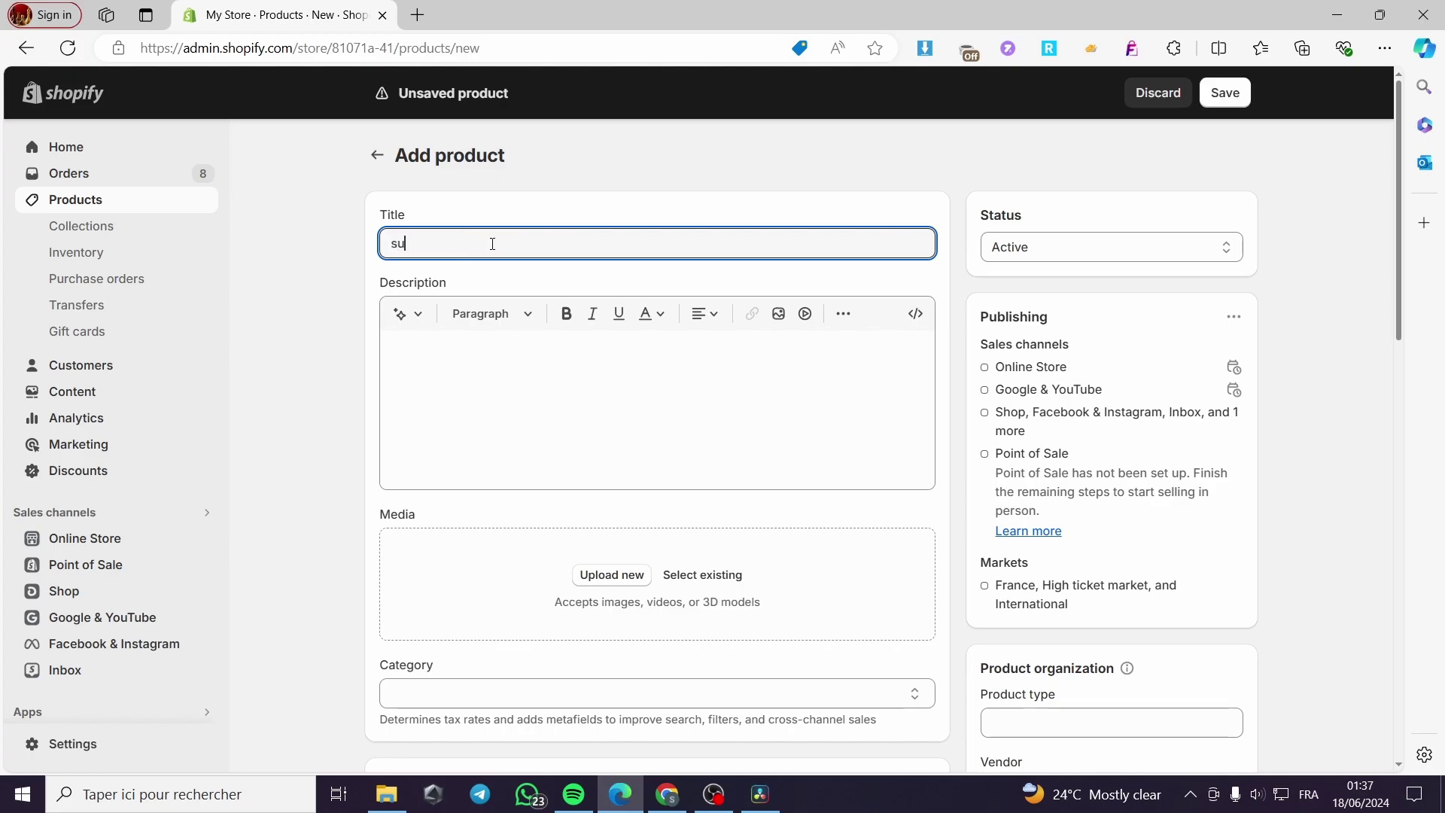
pyautogui.write('mmer t-shirt')
pyautogui.moveTo(472, 241); pyautogui.dragTo(383, 239)
pyautogui.click(484, 256)
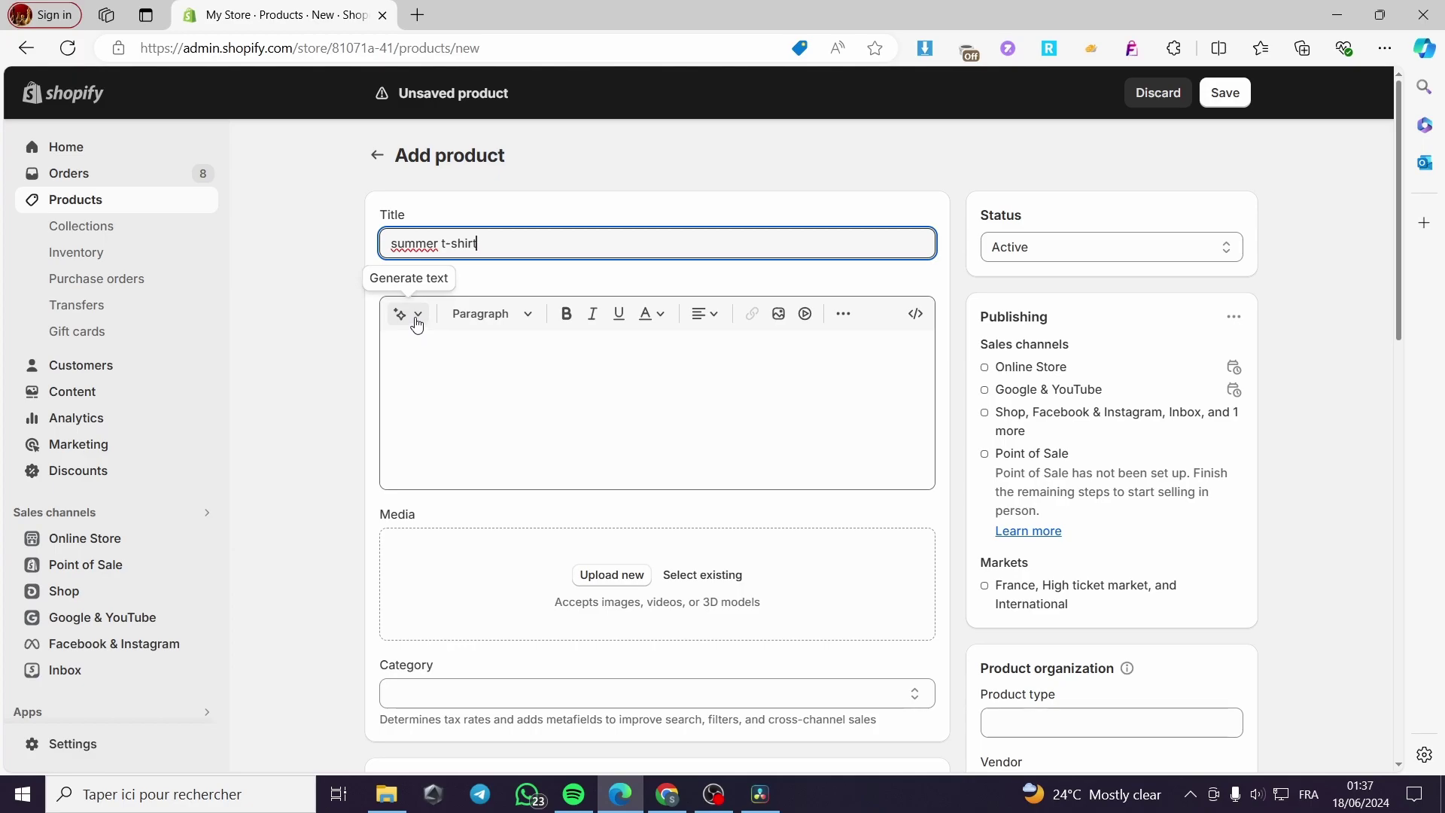
# Step: Generate a product description using the title "summer t-shirt" as the keywords, with the Expert tone, and keep the result
pyautogui.moveTo(479, 243); pyautogui.dragTo(384, 247)
pyautogui.hotkey('ctrl', 'c')
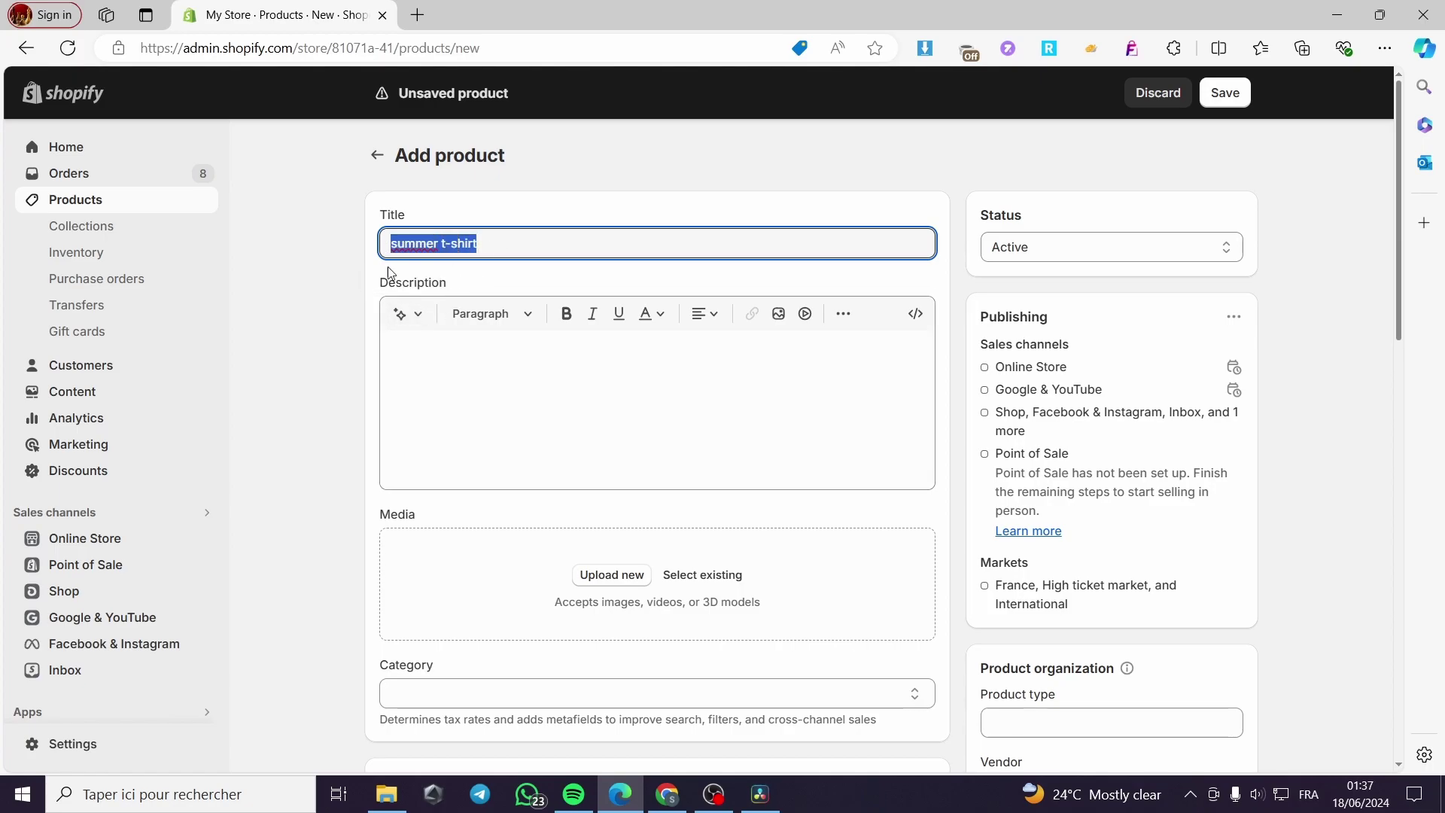
pyautogui.click(401, 314)
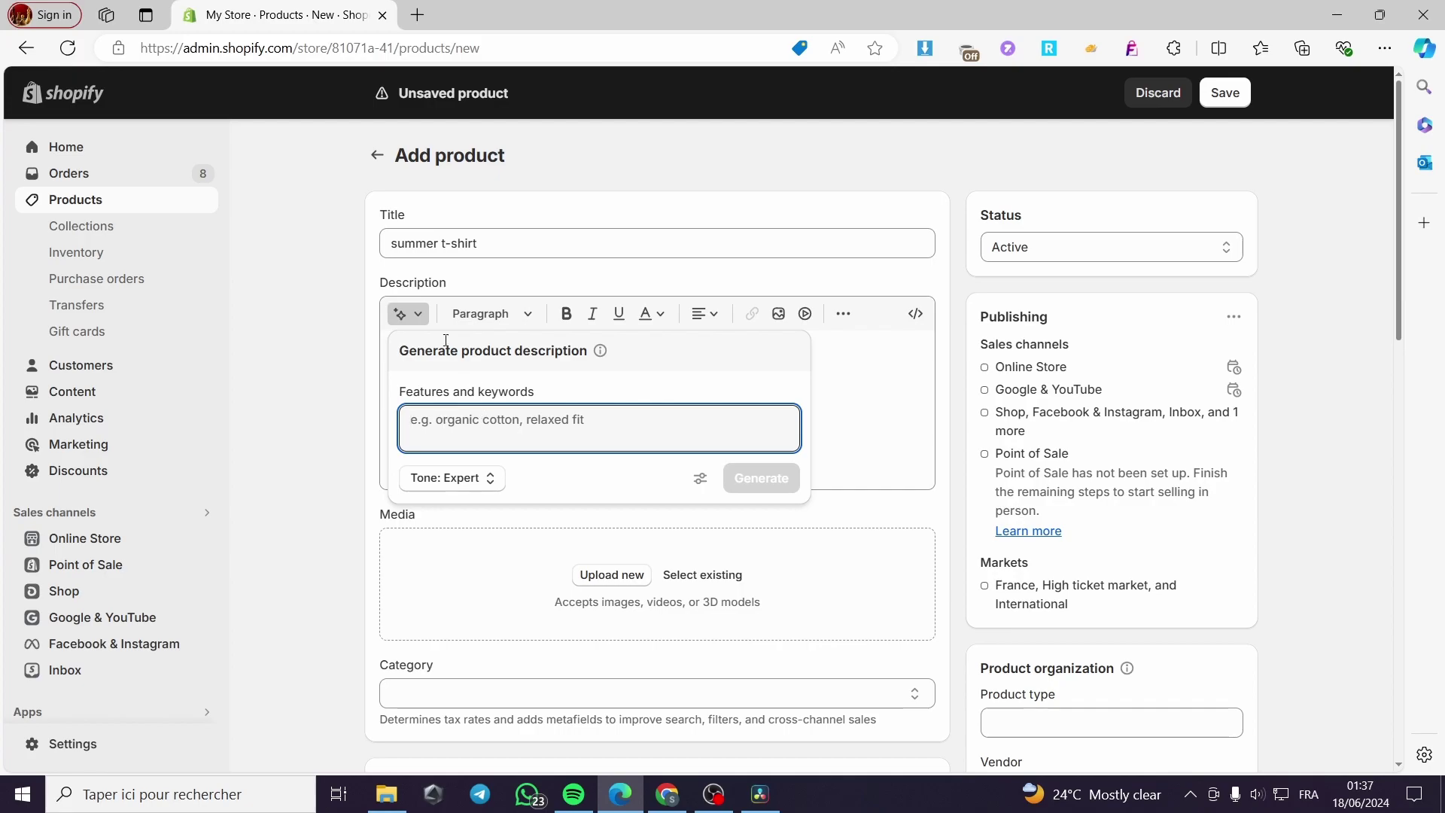
pyautogui.hotkey('ctrl', 'v')
pyautogui.click(747, 479)
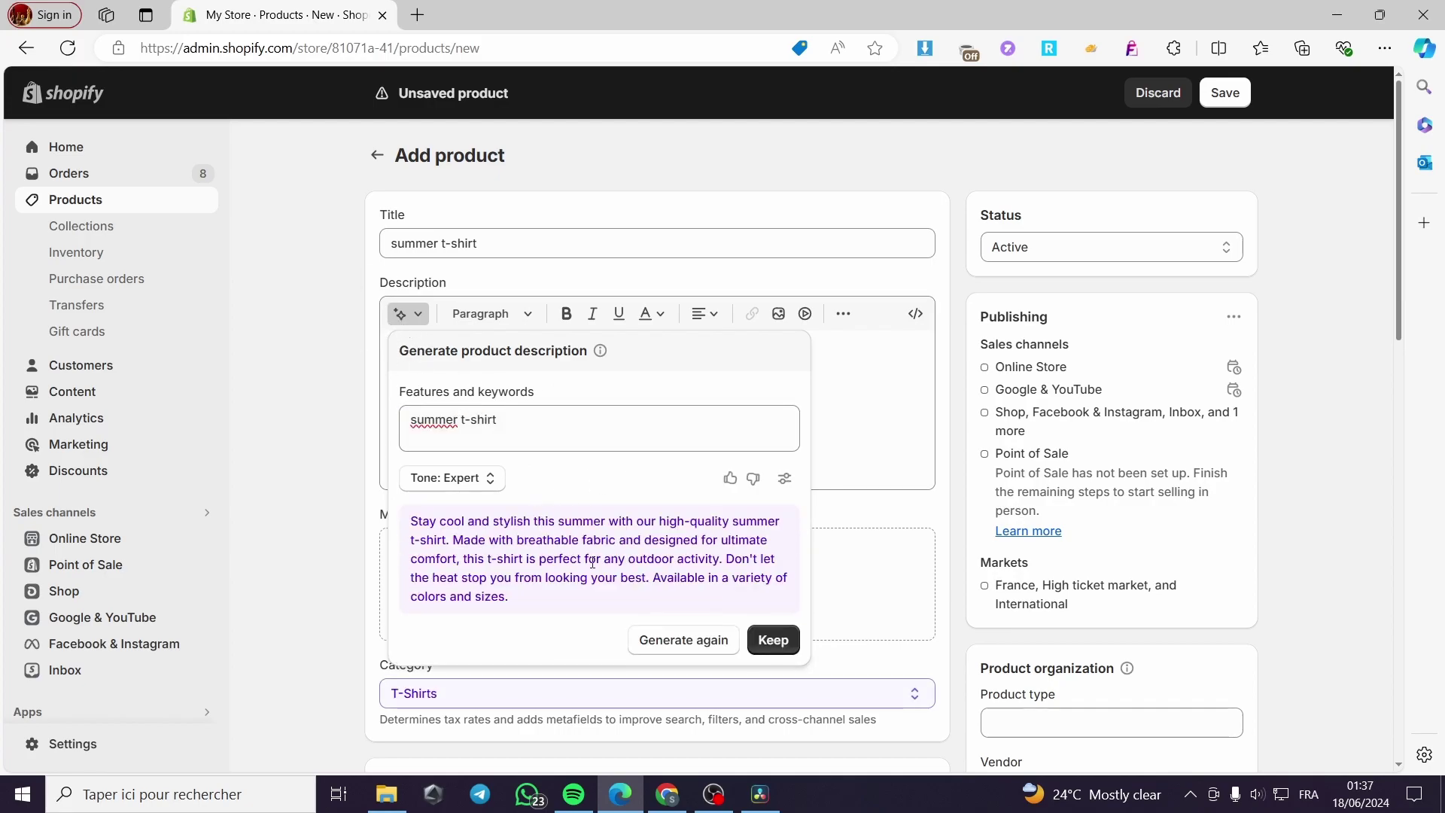
pyautogui.click(775, 641)
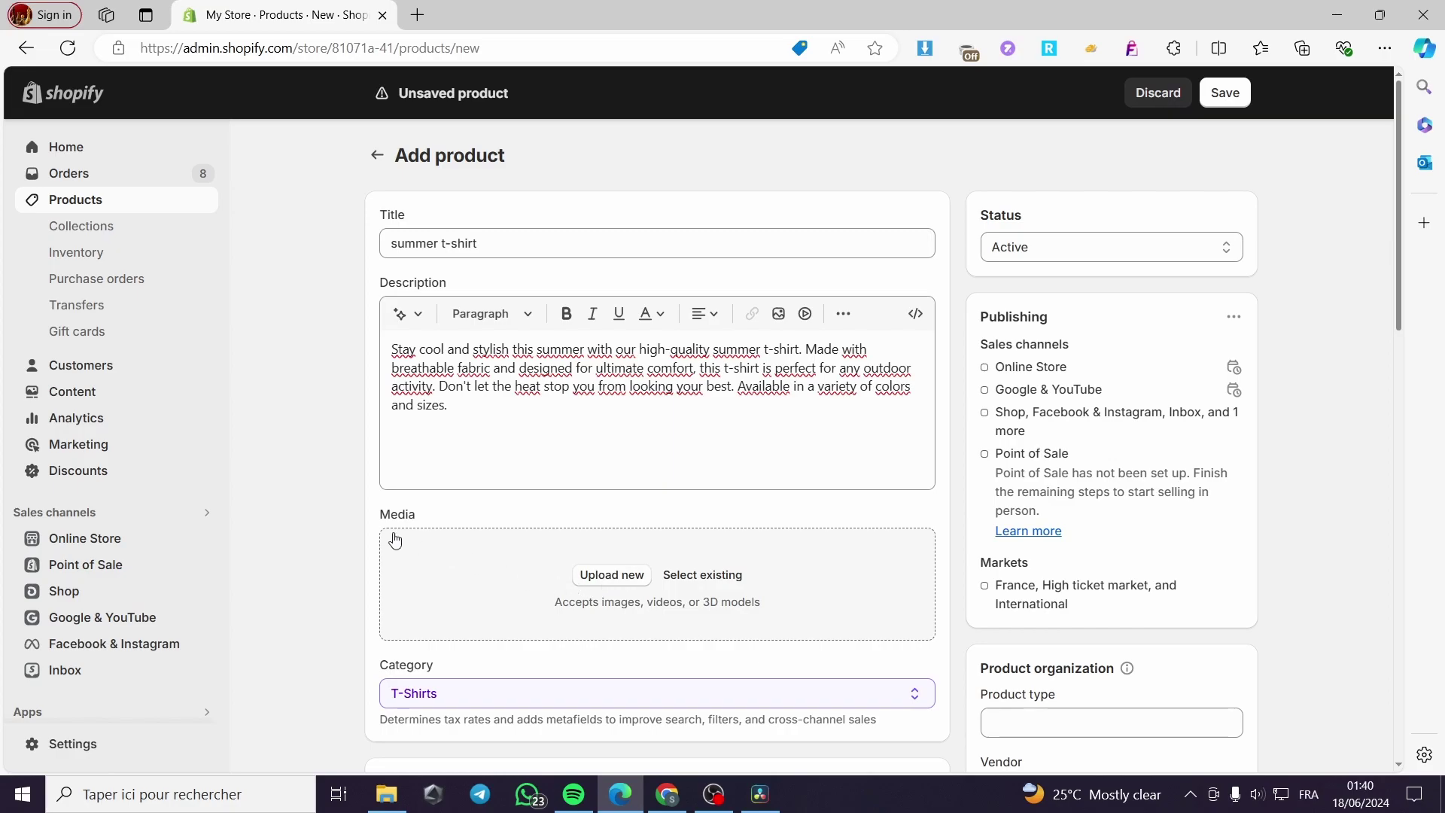
pyautogui.scroll(-1, 694, 565)
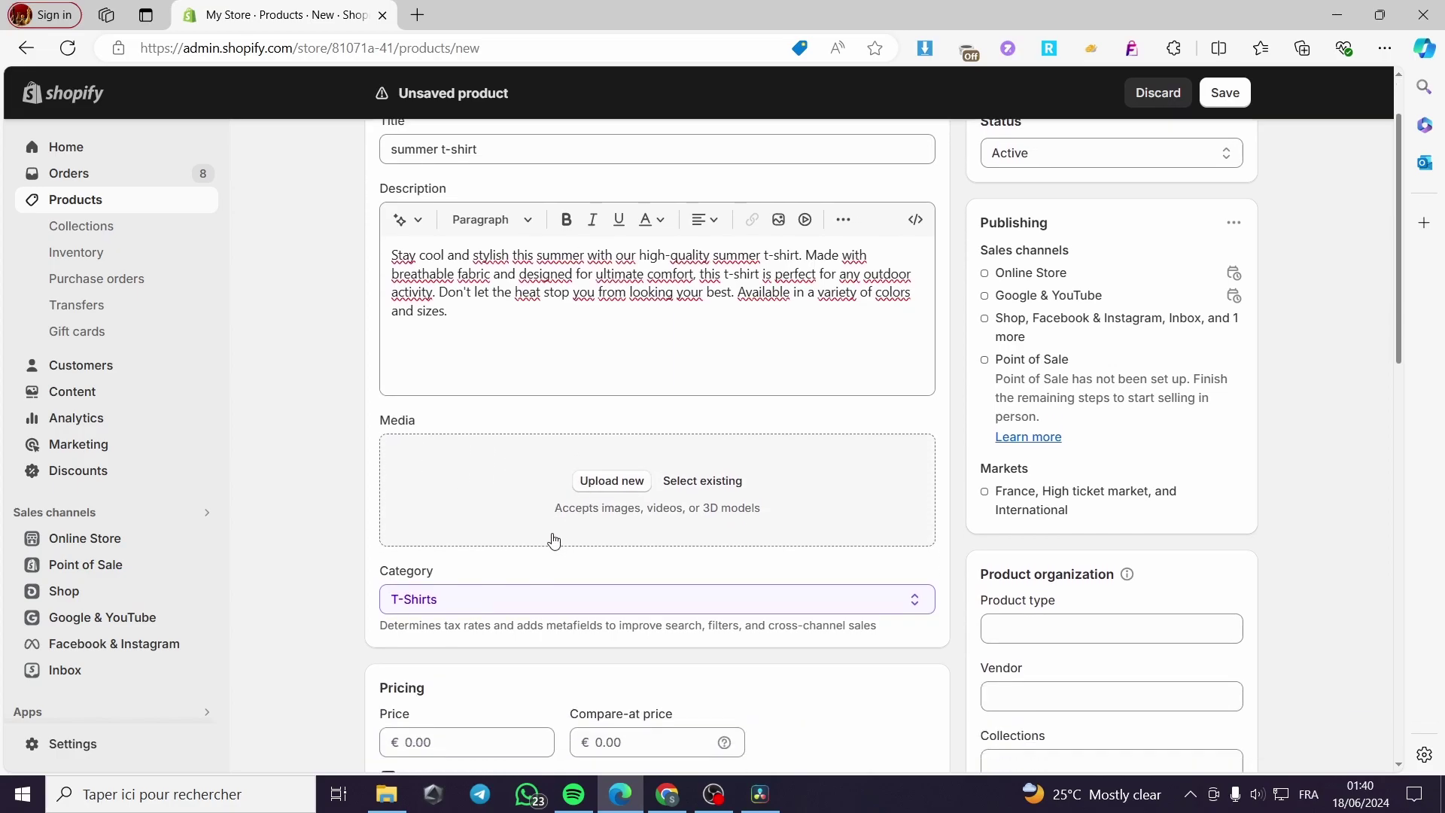
pyautogui.click(578, 481)
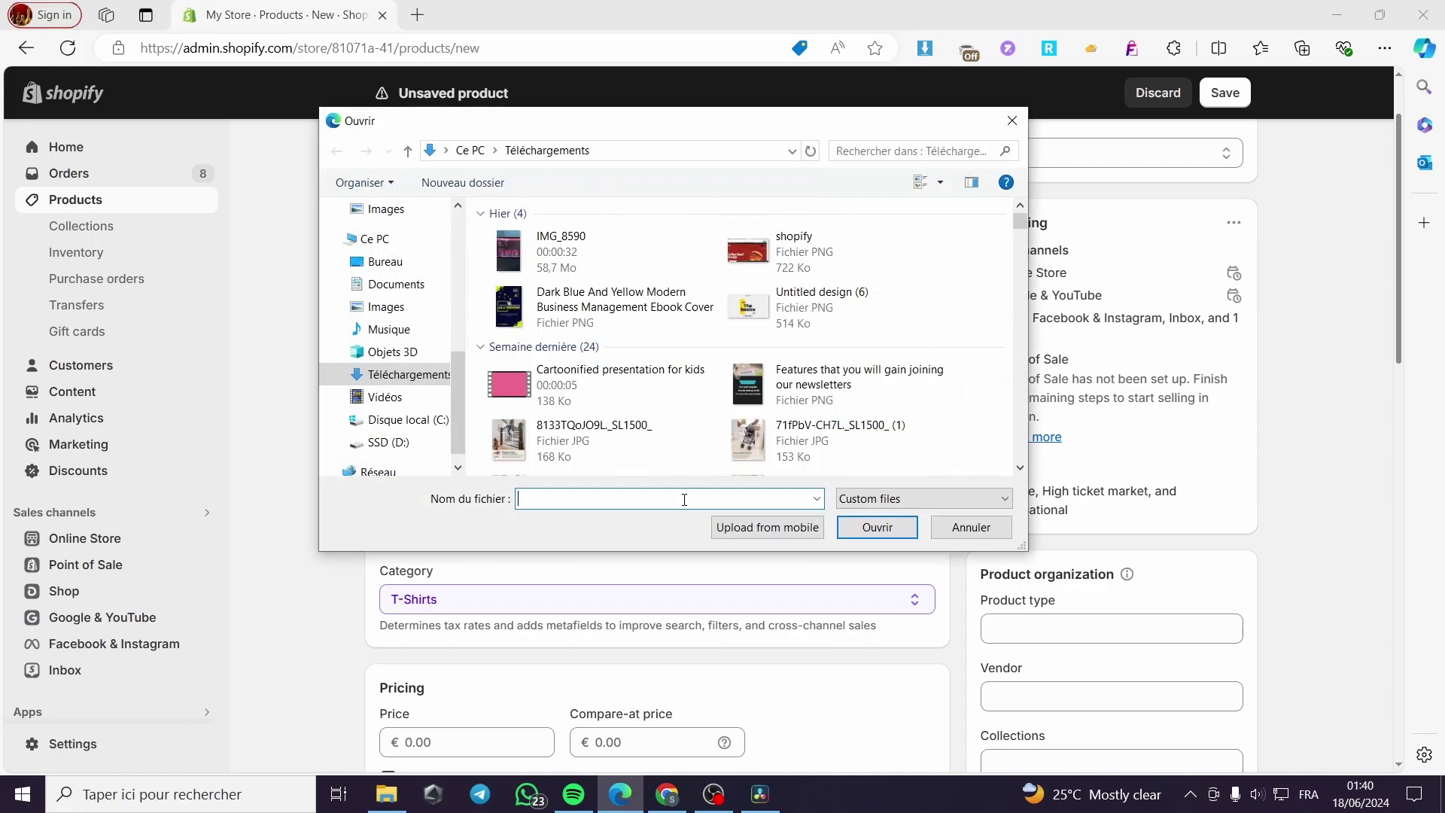
pyautogui.click(1013, 120)
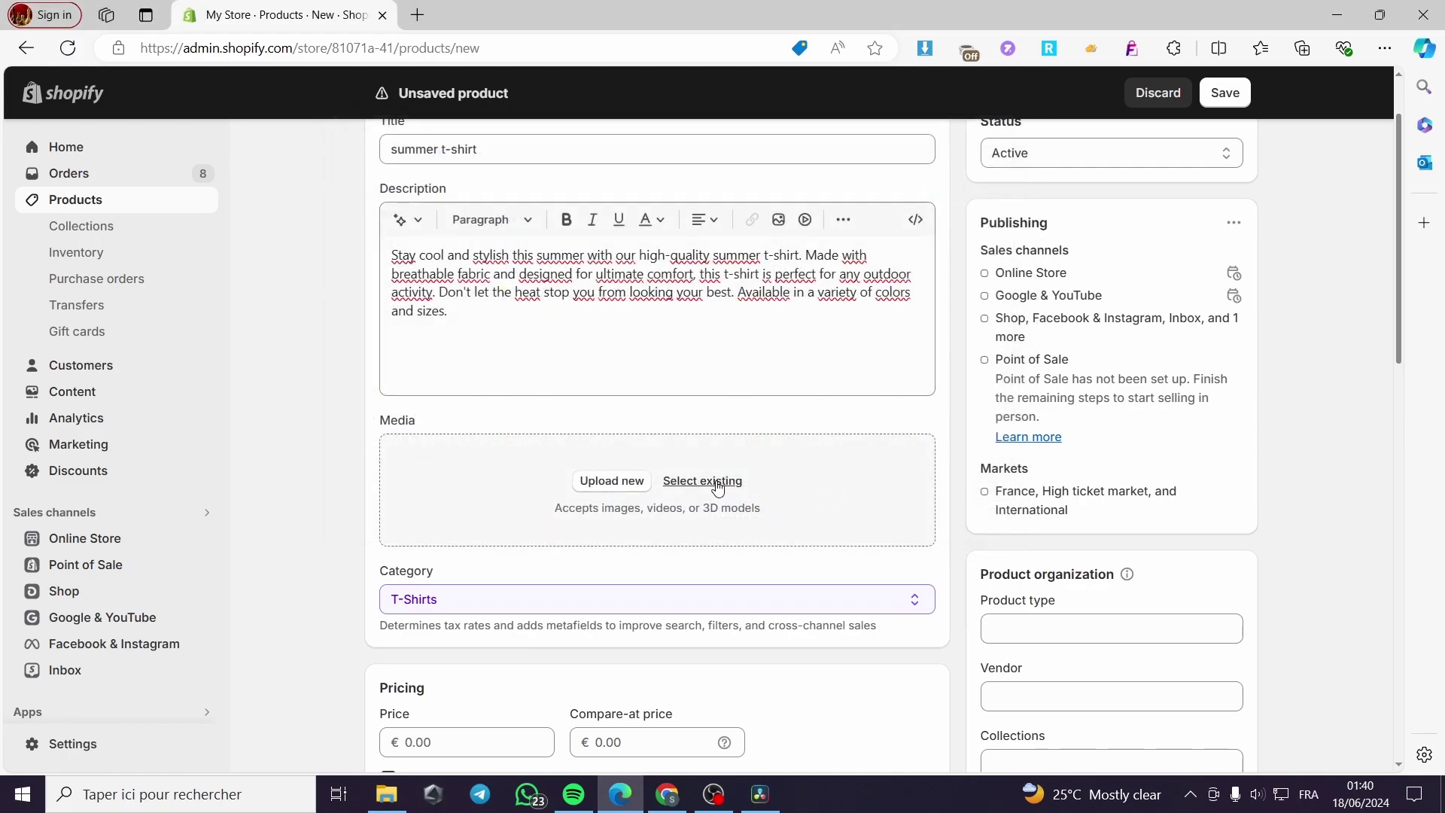
# Step: Open the store's existing media files for the product and browse through them
pyautogui.click(706, 487)
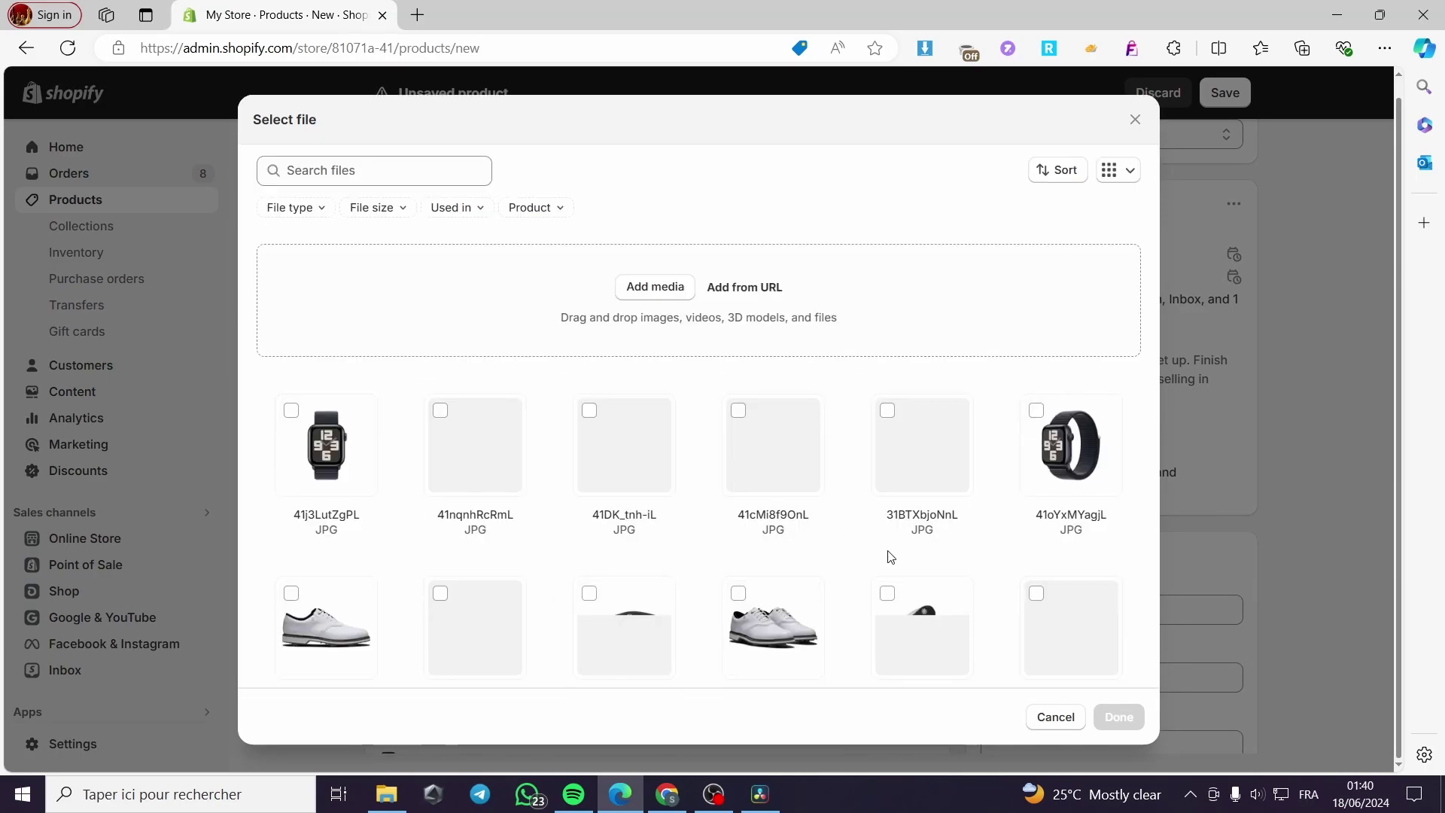
pyautogui.scroll(-9, 888, 553)
pyautogui.scroll(-10, 882, 548)
pyautogui.scroll(10, 810, 595)
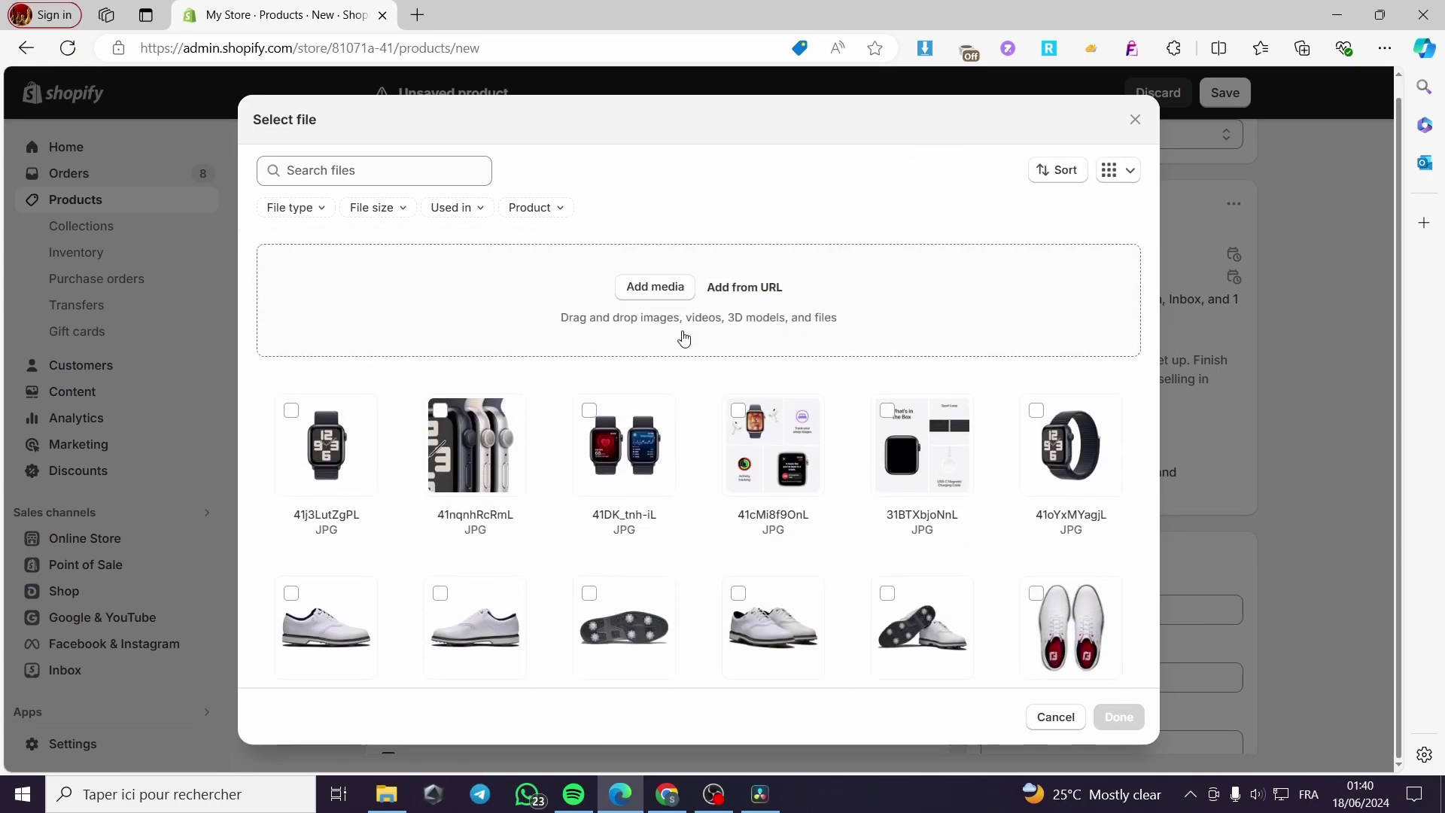
# Step: Upload the image 81xlk919hHL._AC_SX569_ from the Downloads folder and add it to the product's media
pyautogui.click(675, 287)
pyautogui.scroll(-3, 765, 420)
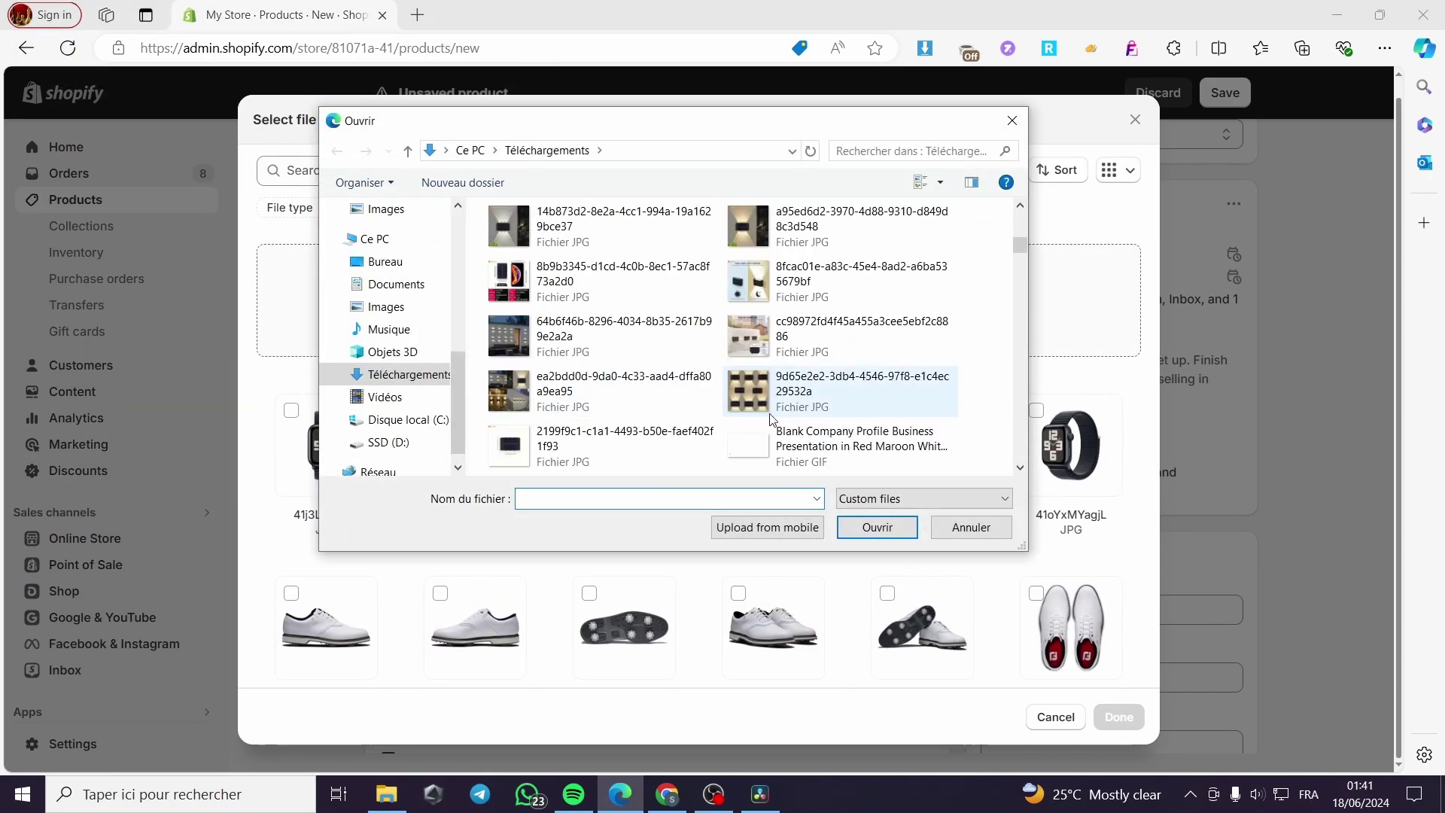
pyautogui.moveTo(1019, 245); pyautogui.dragTo(1035, 341)
pyautogui.scroll(-8, 755, 401)
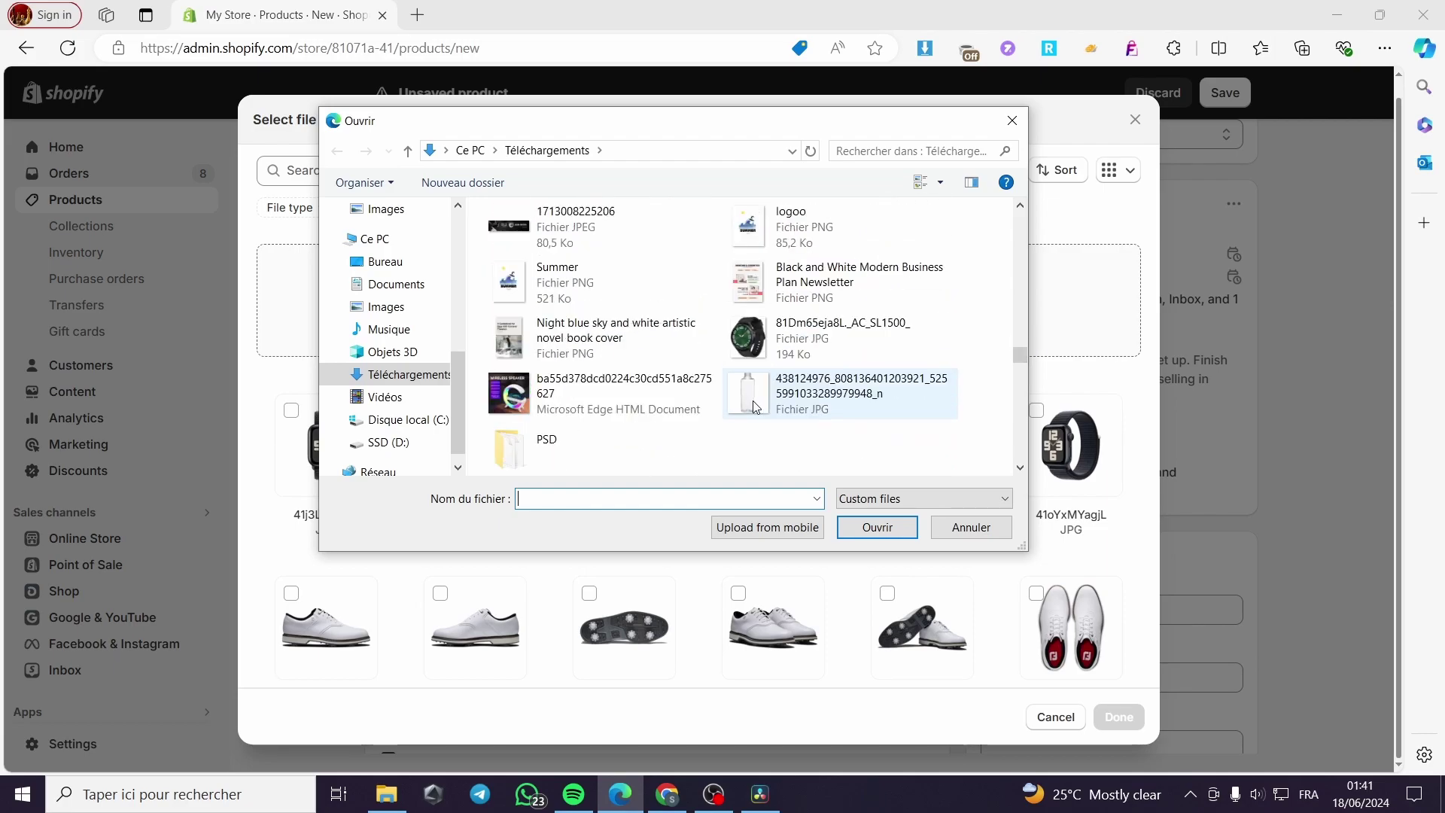
pyautogui.scroll(-3, 755, 406)
pyautogui.scroll(-3, 760, 422)
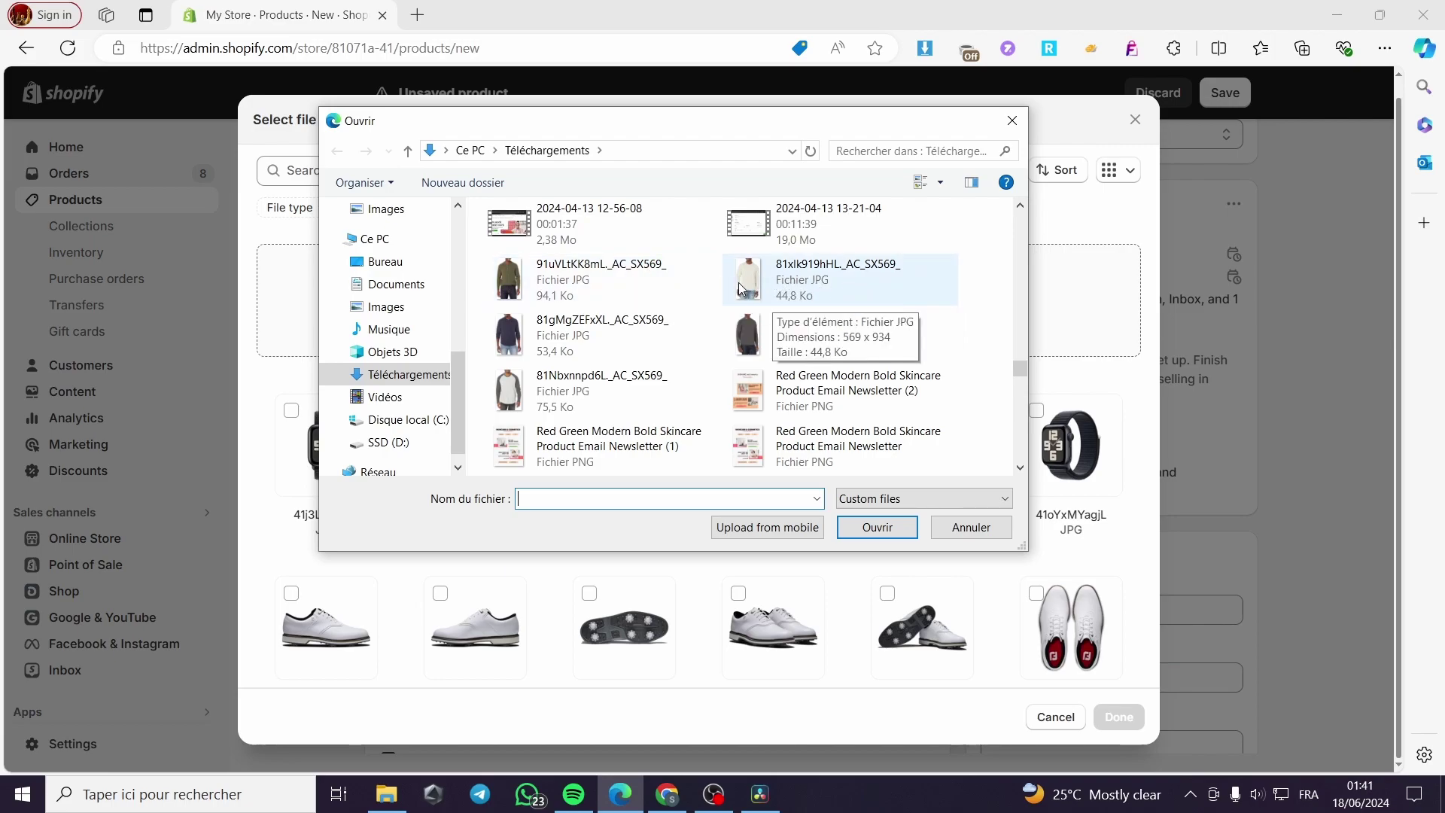
pyautogui.click(800, 291)
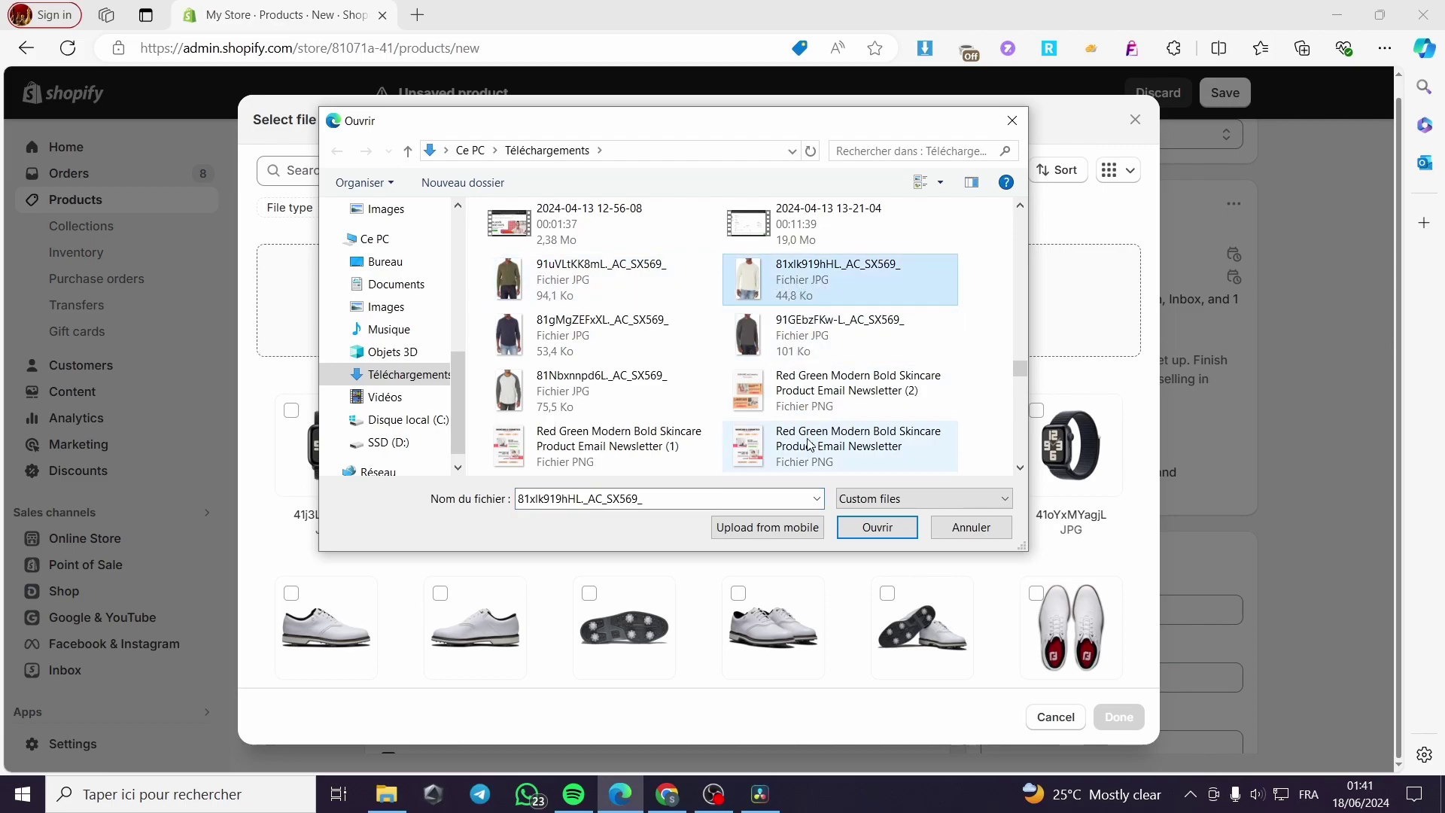
pyautogui.click(885, 535)
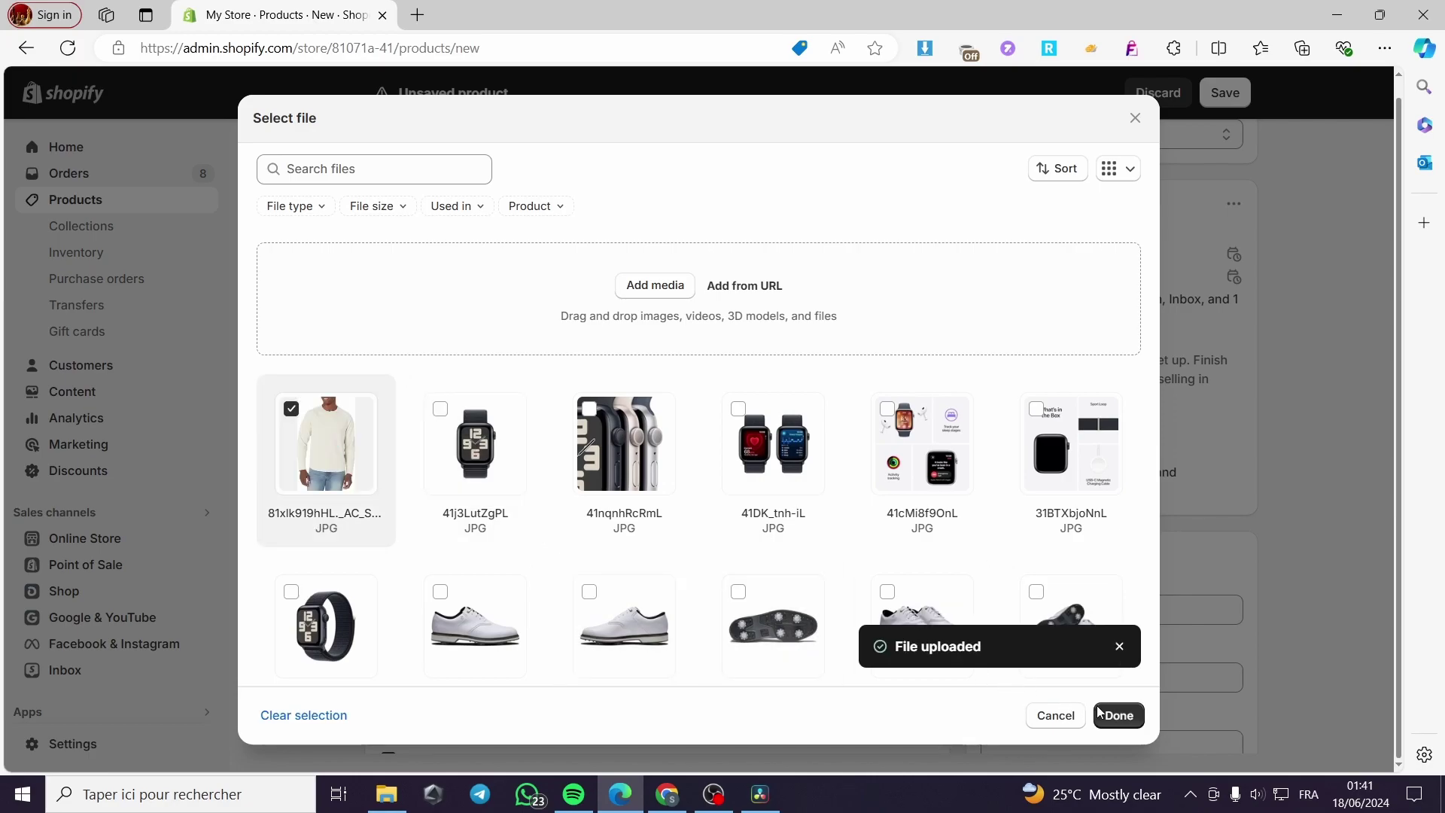
pyautogui.click(1119, 715)
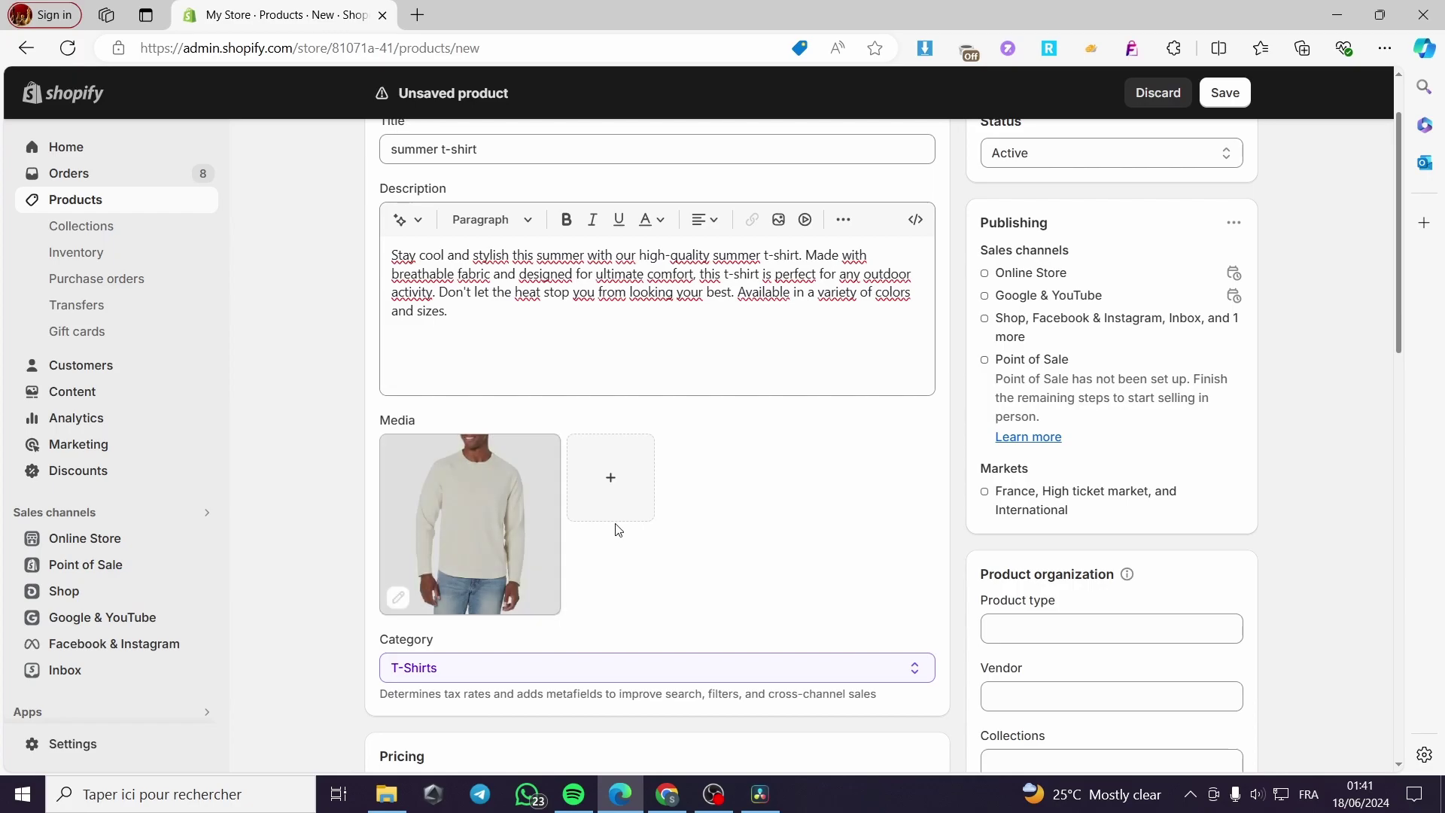
# Step: Change the product title to "winter shirt"
pyautogui.scroll(2, 616, 529)
pyautogui.moveTo(441, 243); pyautogui.dragTo(388, 243)
pyautogui.write('winte')
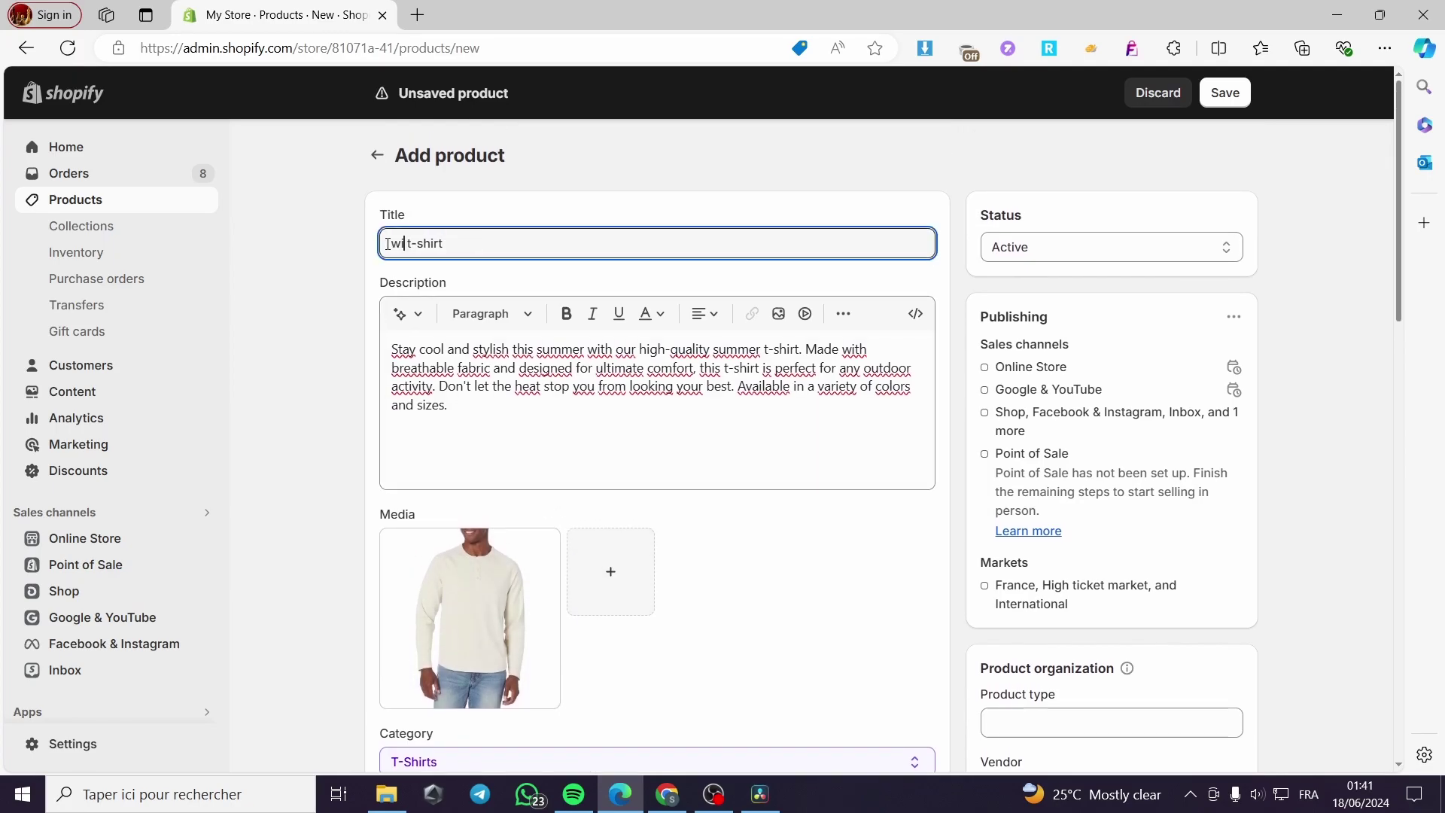
pyautogui.write('r')
pyautogui.moveTo(441, 243); pyautogui.dragTo(431, 243)
pyautogui.press('BackSpace')
# Step: Delete the entire summer text from the product description
pyautogui.click(471, 410)
pyautogui.hotkey('ctrl', 'a')
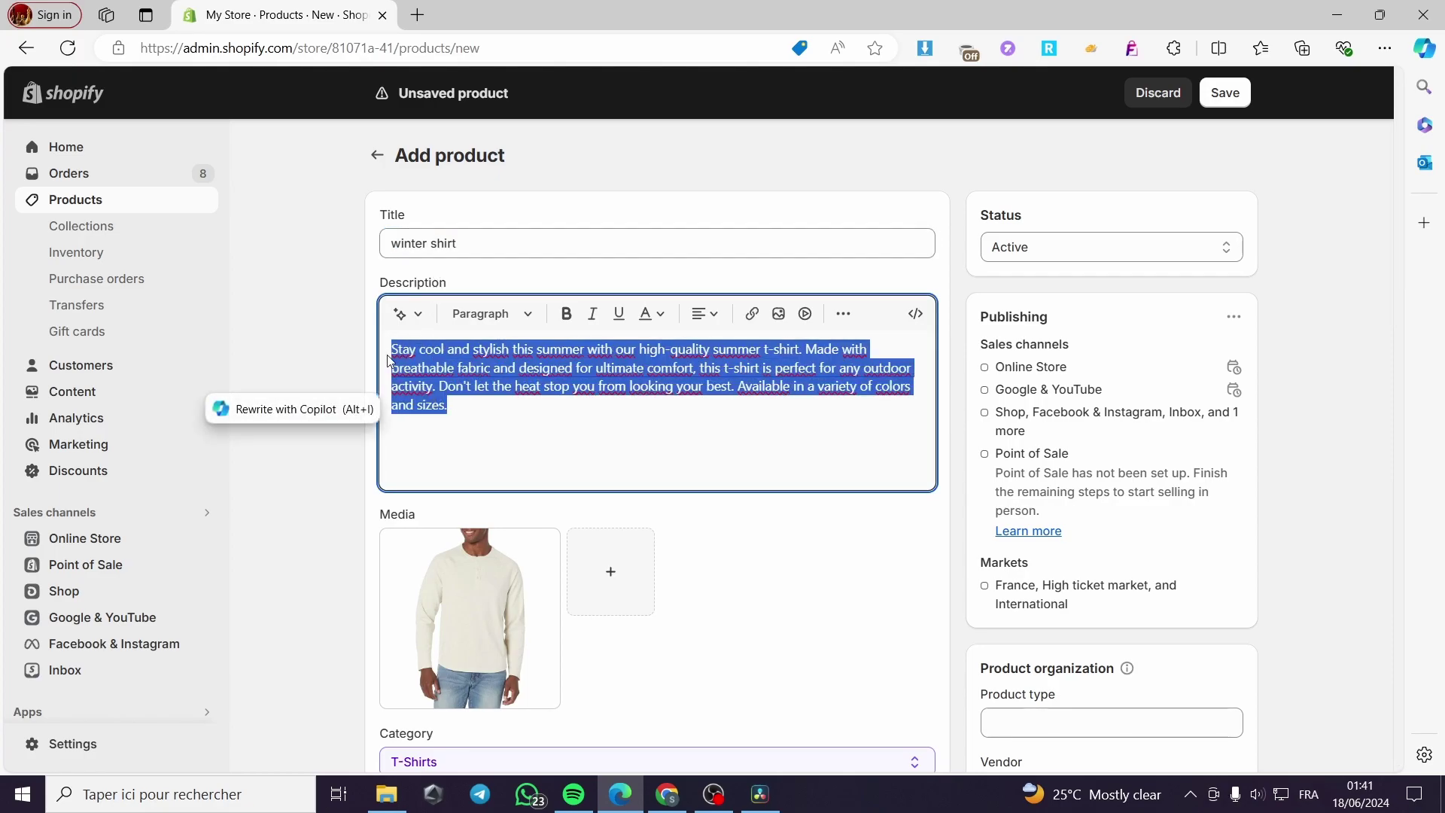
pyautogui.press('BackSpace')
# Step: Generate a new product description using the title "winter shirt" as the keywords, with the Expert tone, and keep it
pyautogui.moveTo(487, 243); pyautogui.dragTo(358, 250)
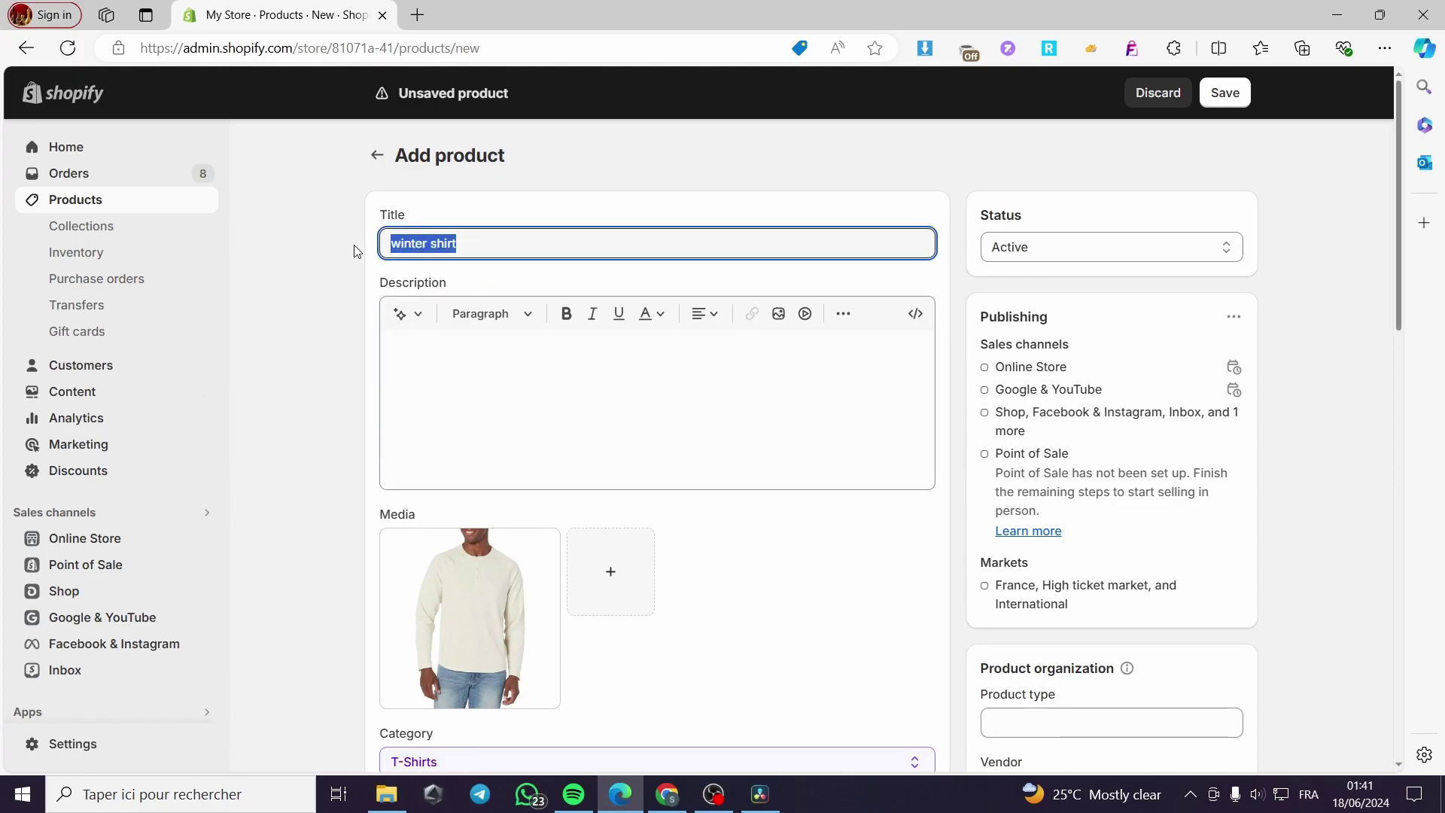
pyautogui.hotkey('ctrl', 'c')
pyautogui.click(407, 313)
pyautogui.hotkey('ctrl', 'v')
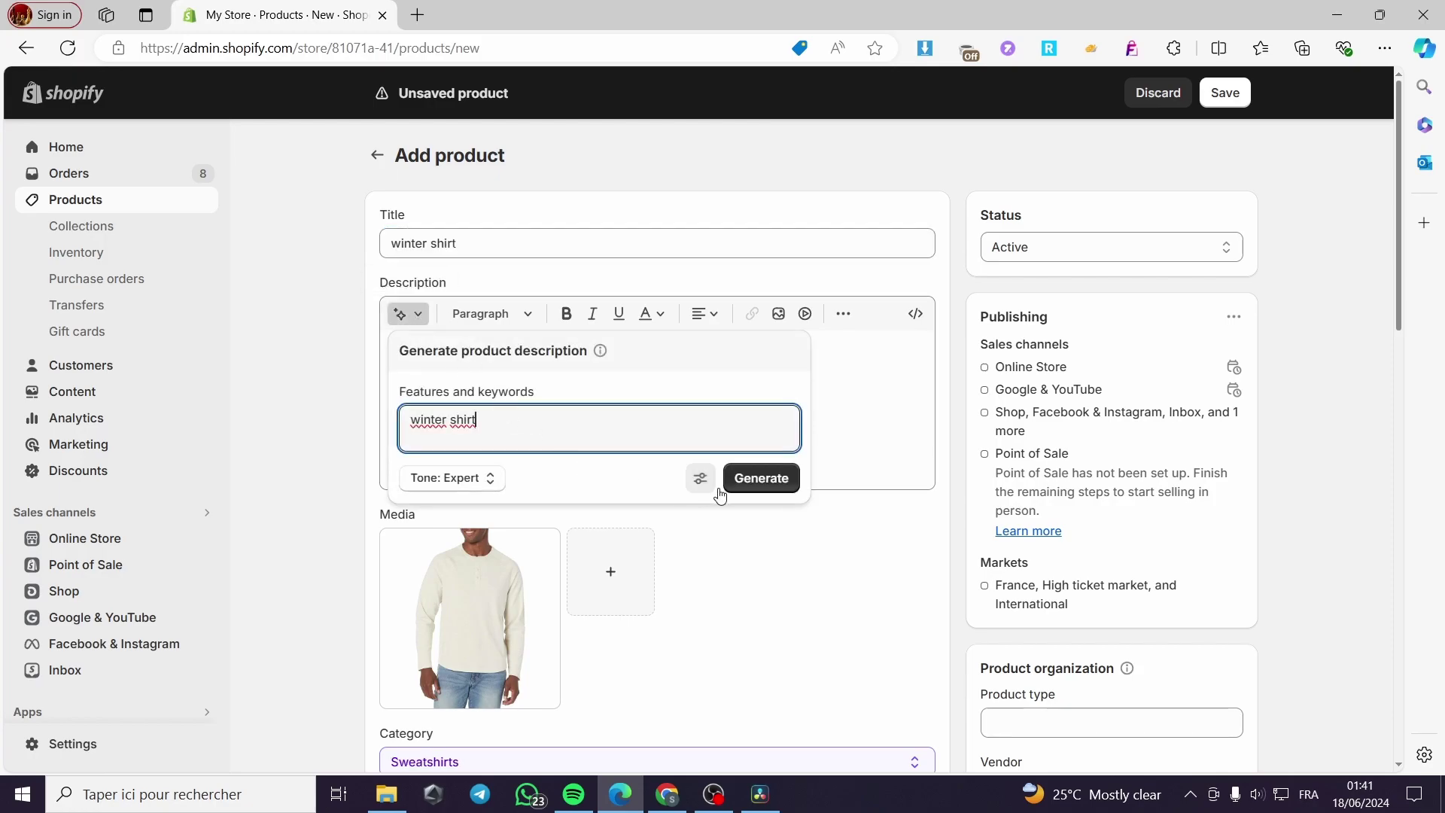
pyautogui.click(749, 485)
pyautogui.click(433, 245)
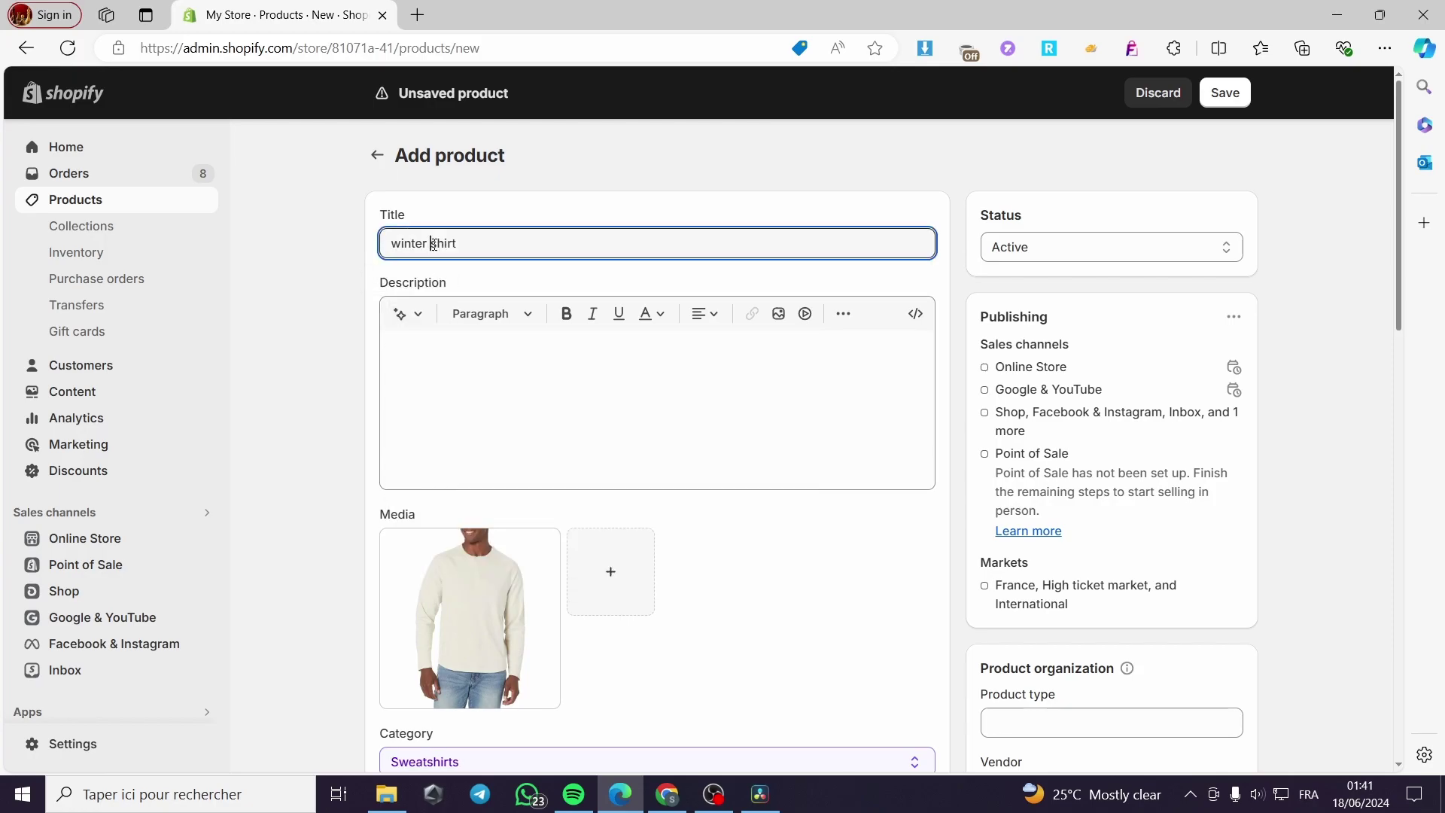
pyautogui.tripleClick(433, 244)
pyautogui.click(434, 244)
pyautogui.click(407, 313)
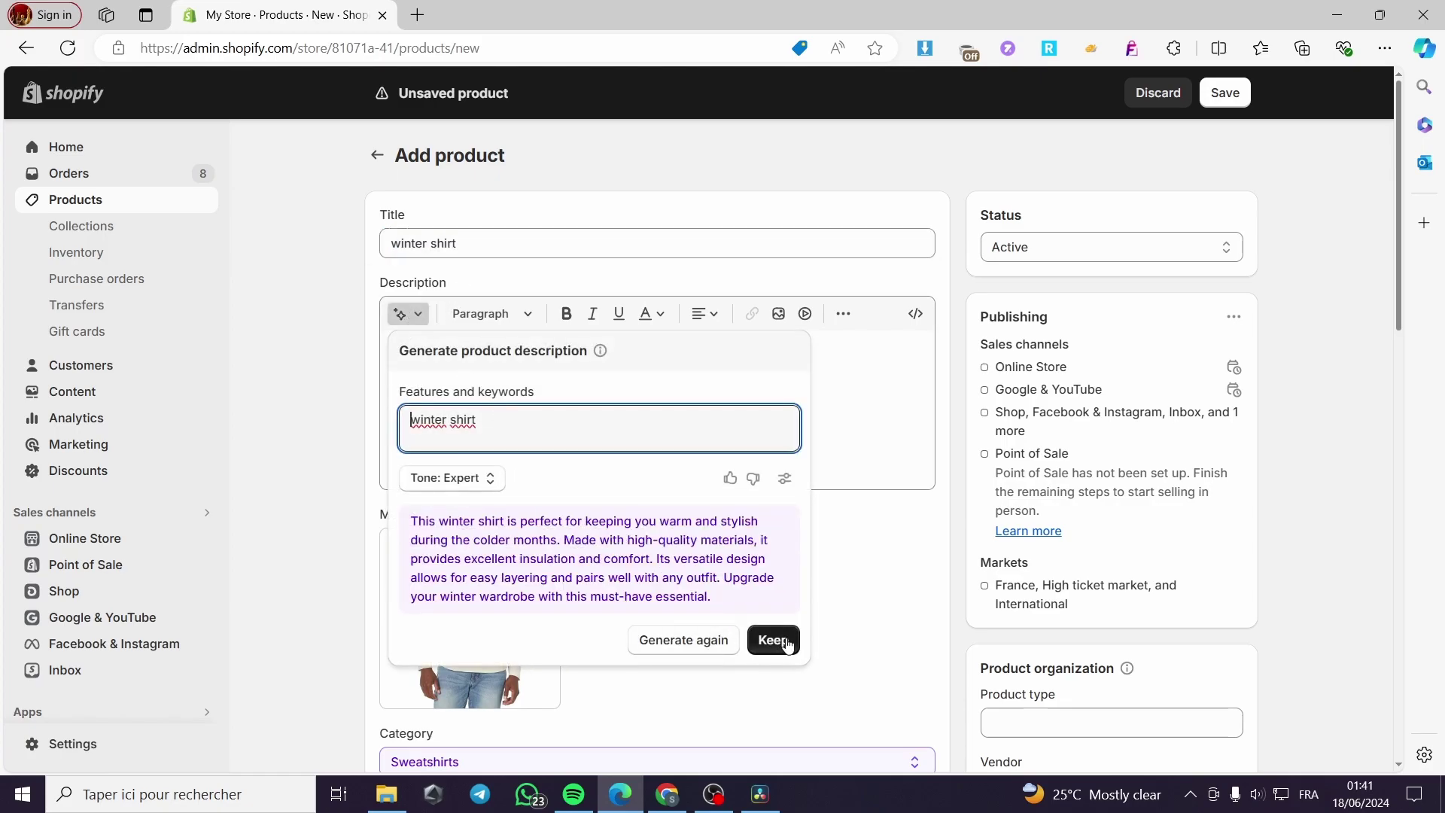
pyautogui.click(775, 639)
# Step: Check the category options offered for the product under Clothing Tops
pyautogui.scroll(-3, 638, 500)
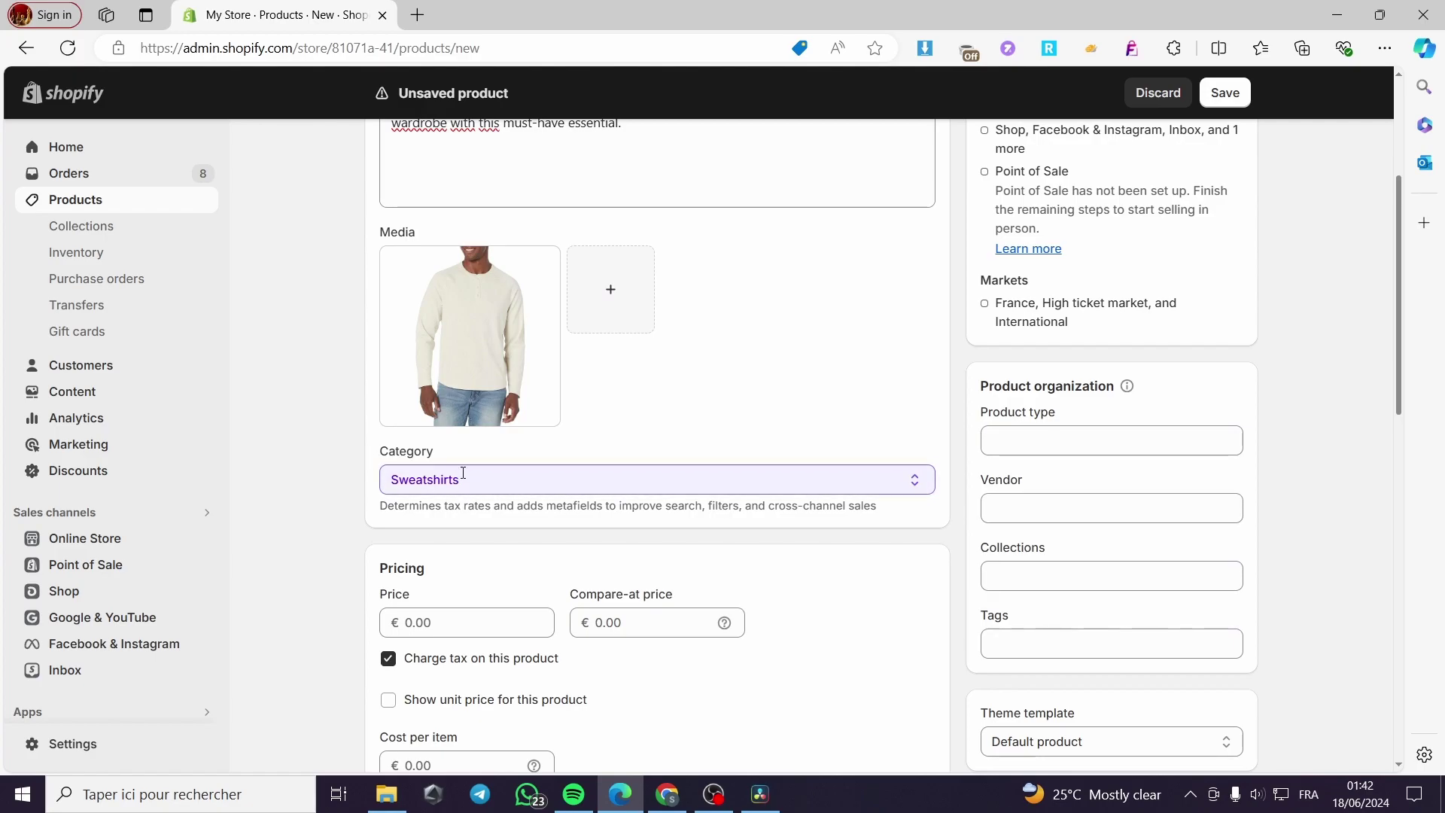
pyautogui.click(914, 484)
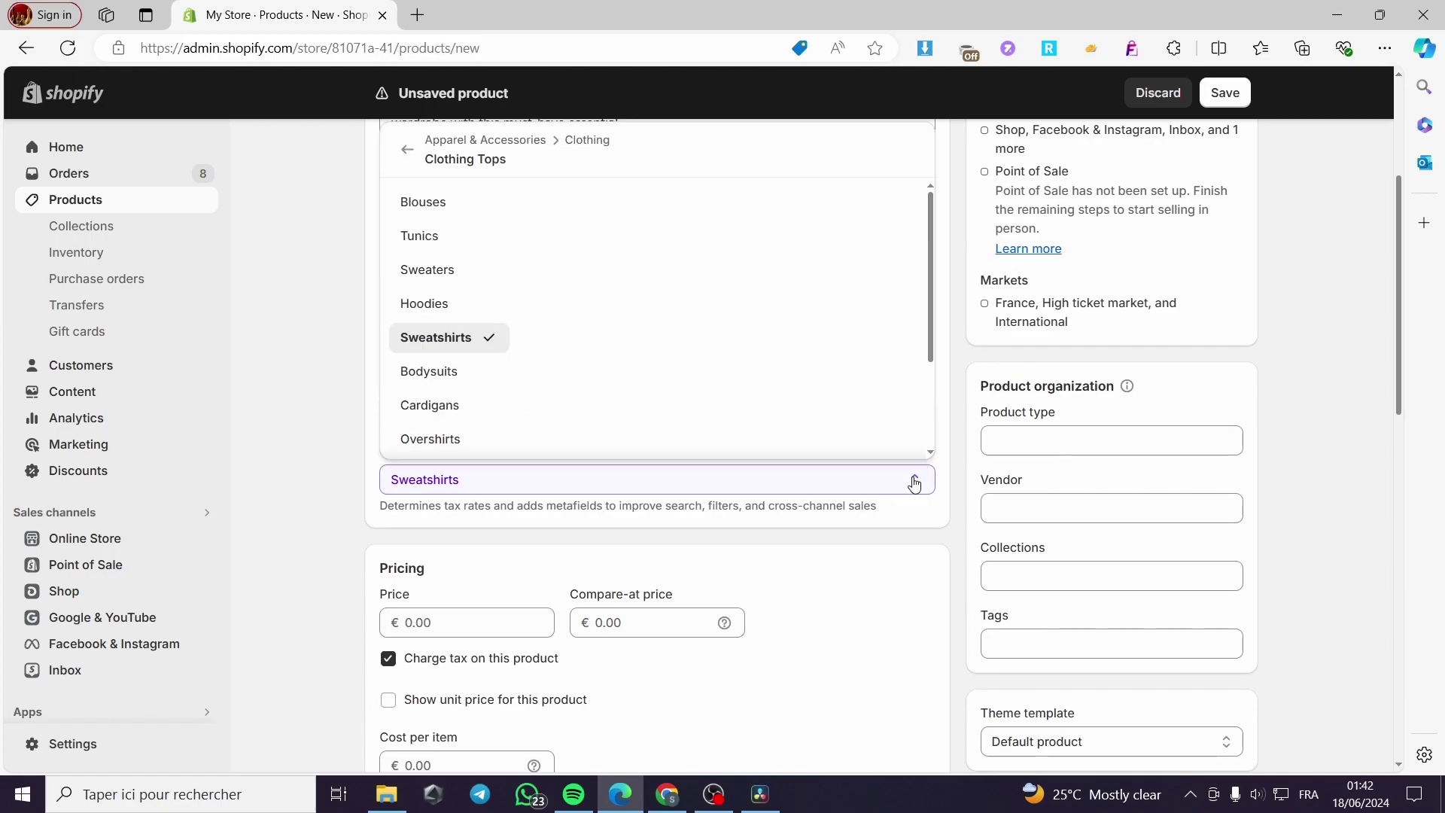
pyautogui.click(915, 484)
# Step: Set the product's price to €59.99
pyautogui.scroll(-3, 661, 506)
pyautogui.click(459, 426)
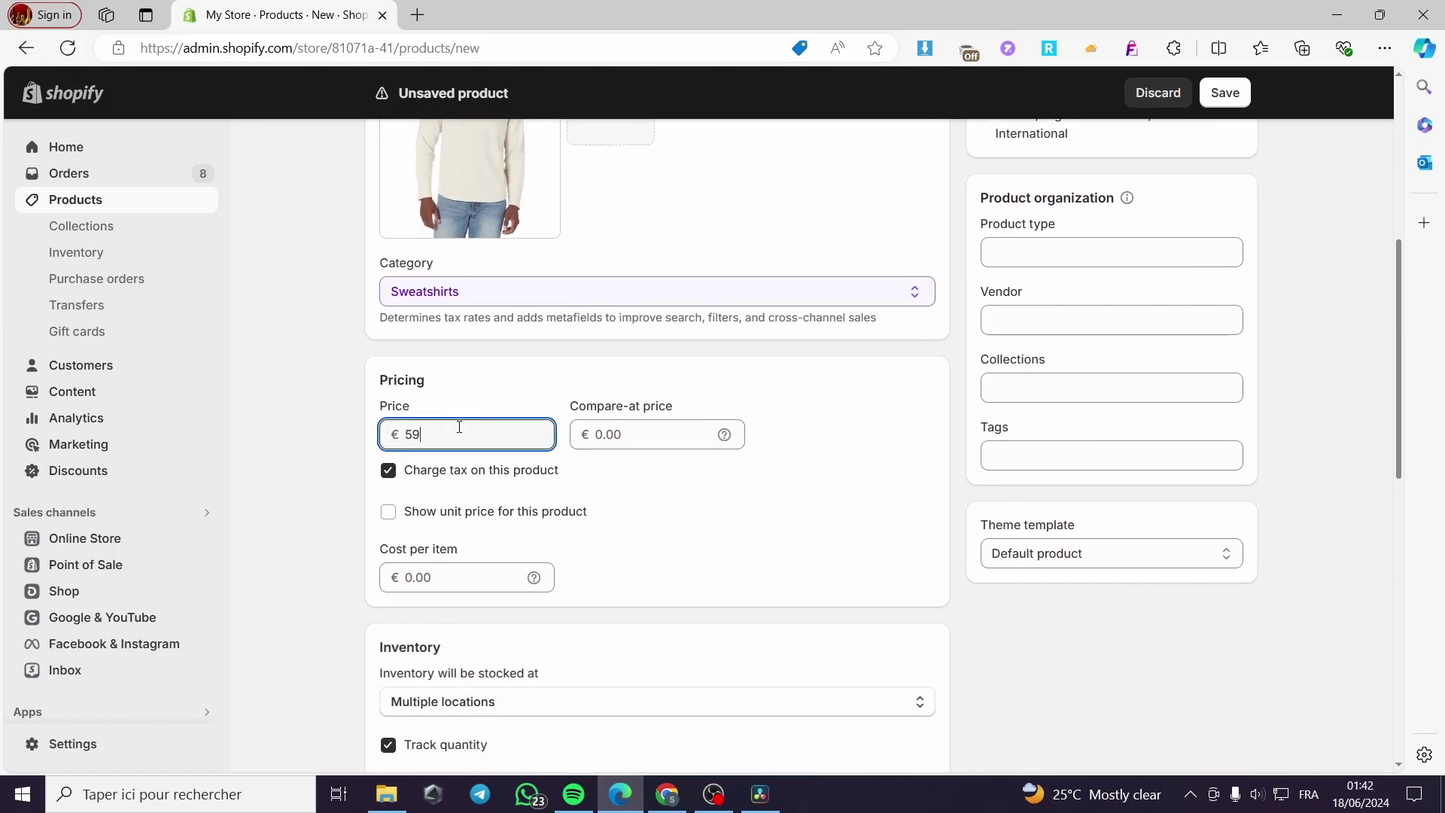
pyautogui.click(315, 465)
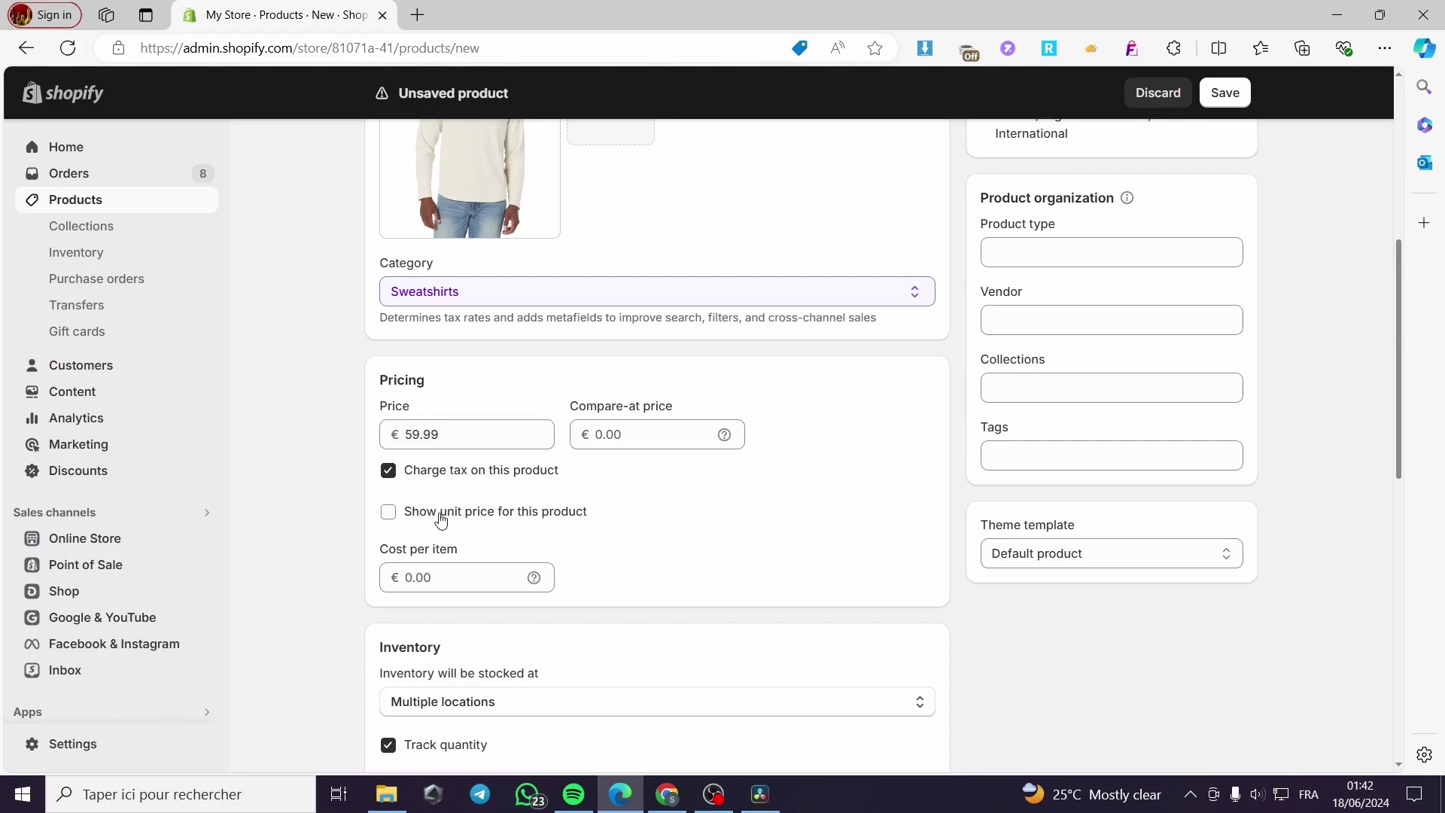
# Step: Set the inventory quantity at the cite rym location to 9999 and allow selling to continue when out of stock
pyautogui.scroll(-1, 669, 530)
pyautogui.scroll(-4, 670, 530)
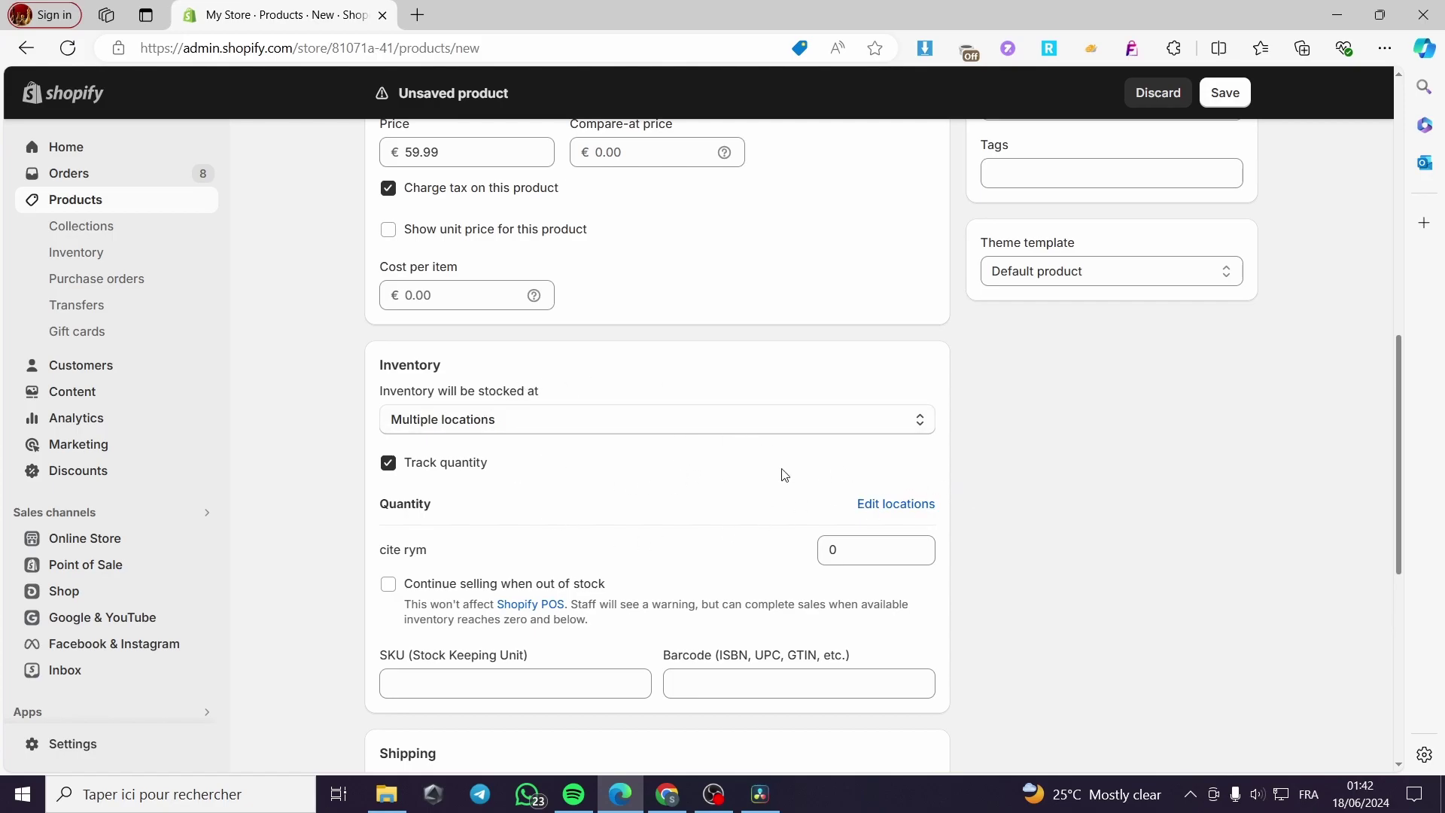
pyautogui.scroll(8, 828, 468)
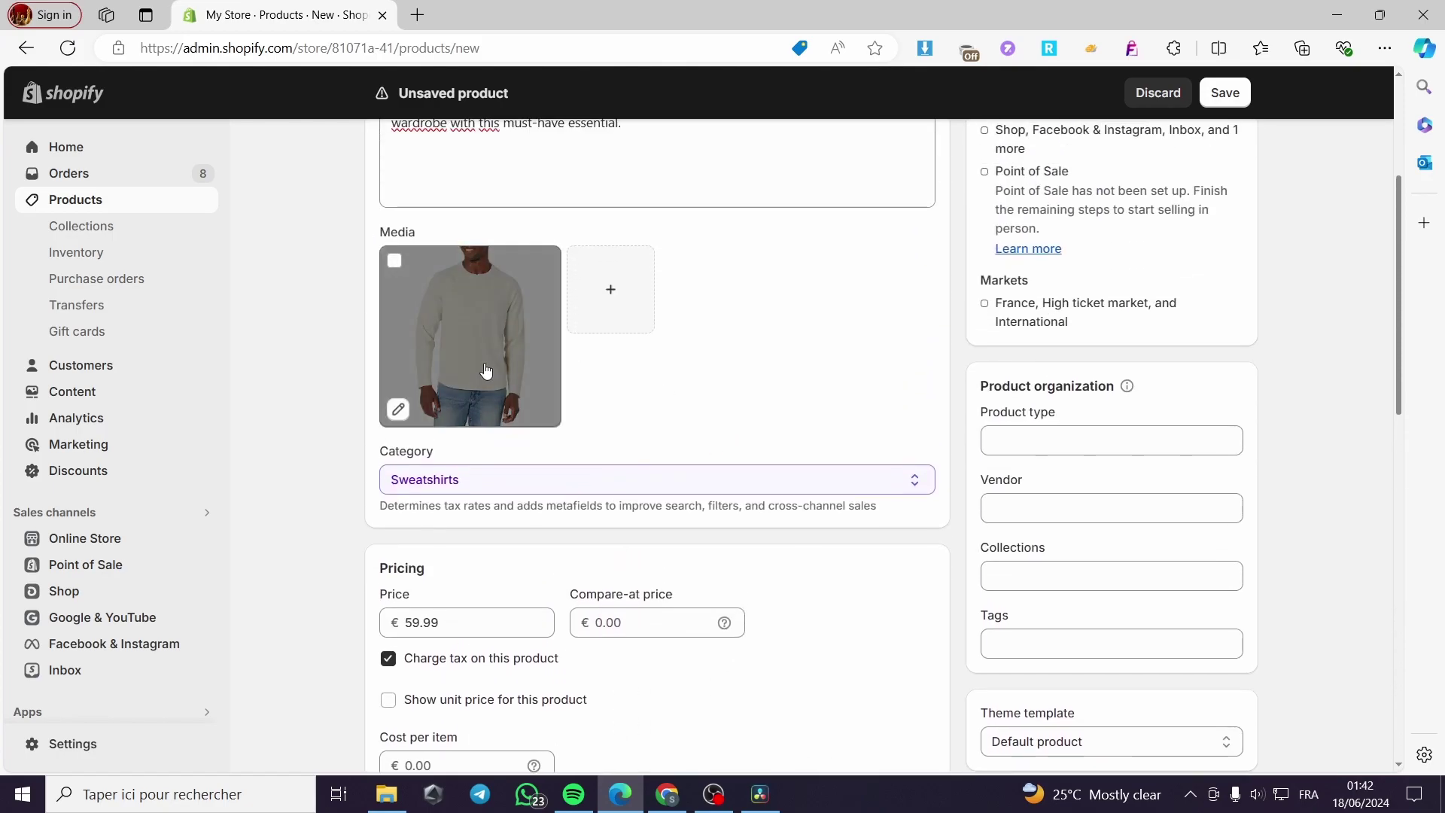
pyautogui.scroll(-8, 797, 473)
pyautogui.scroll(-1, 737, 441)
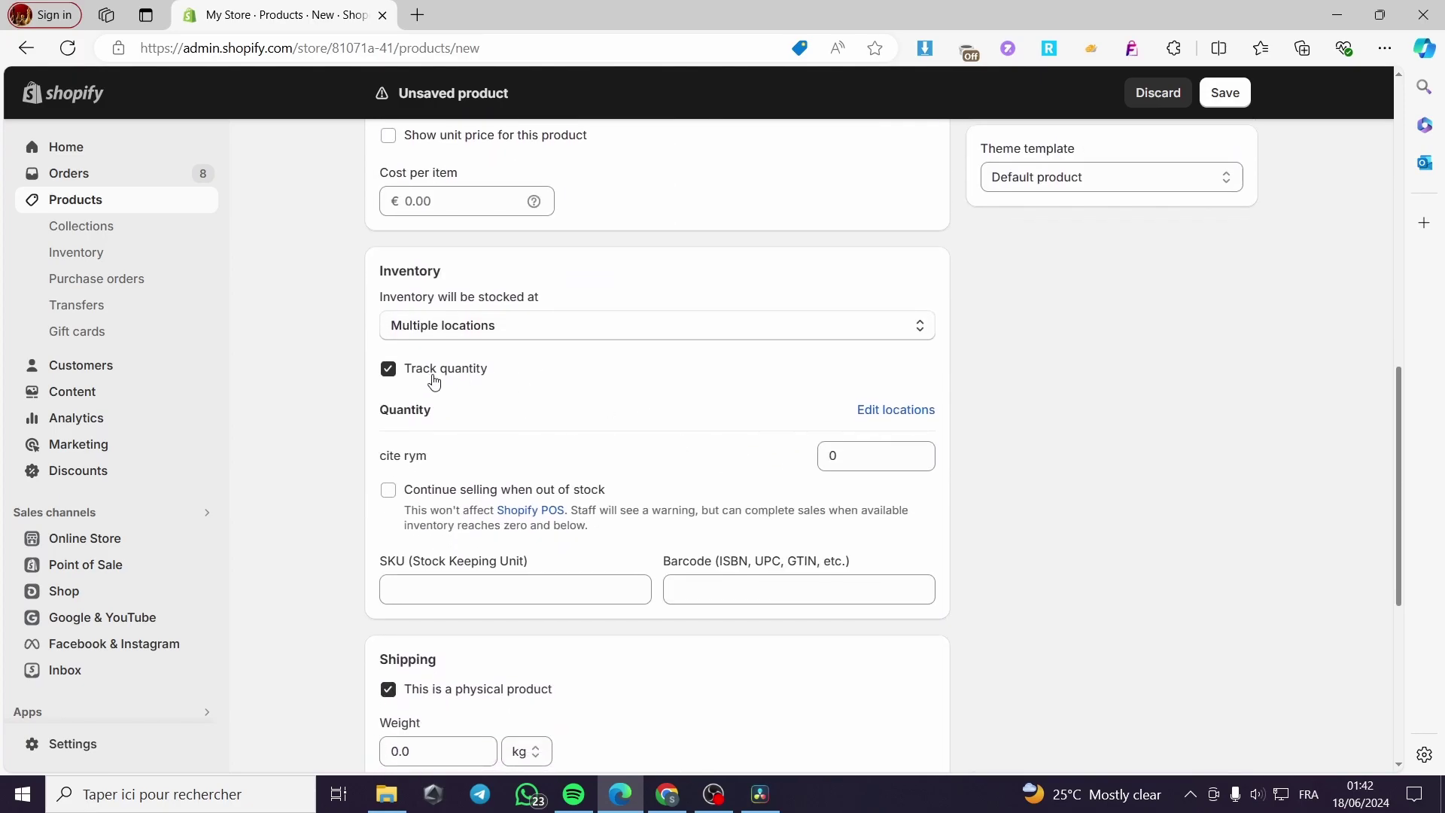
pyautogui.click(862, 462)
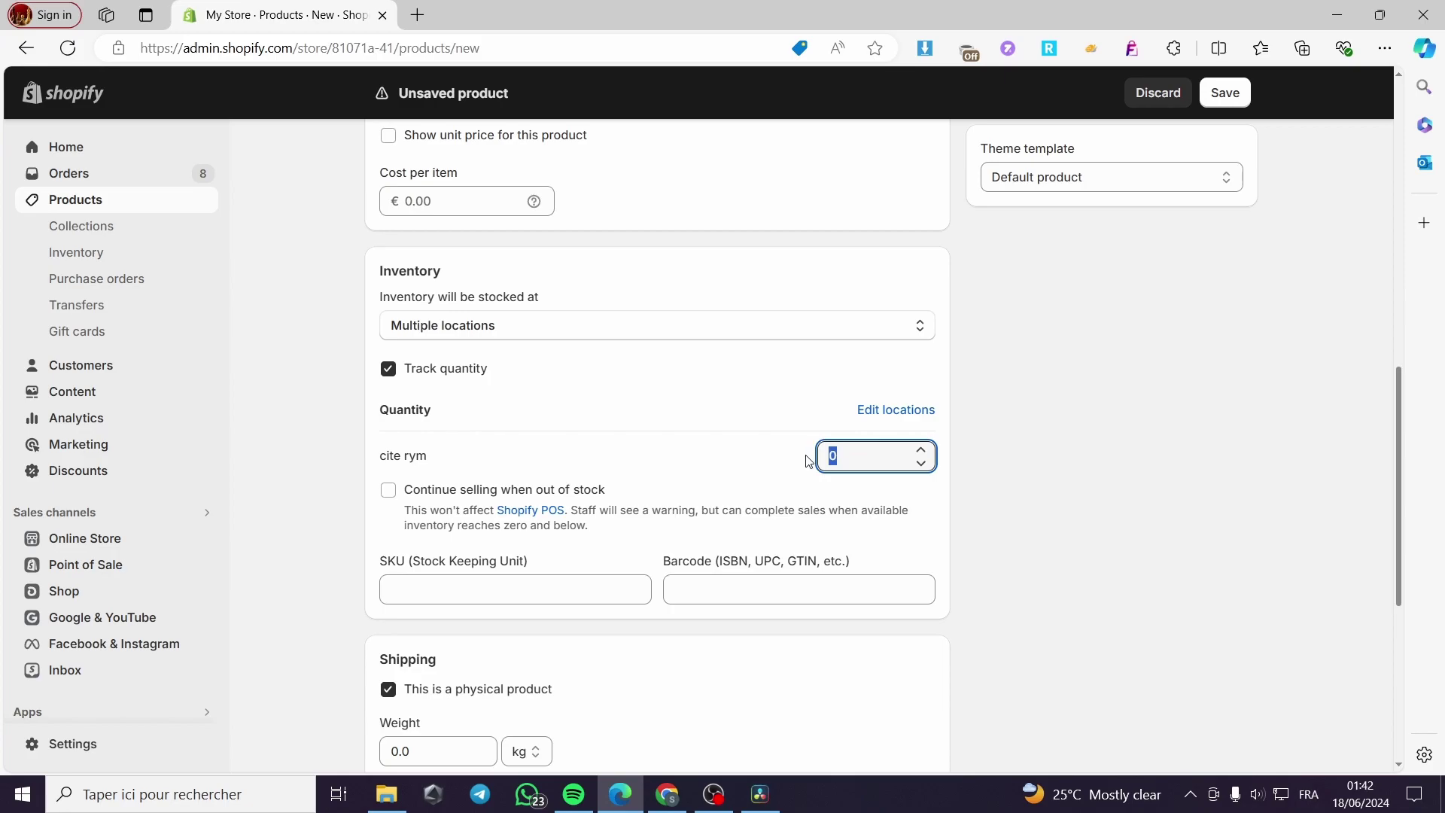
pyautogui.click(1029, 404)
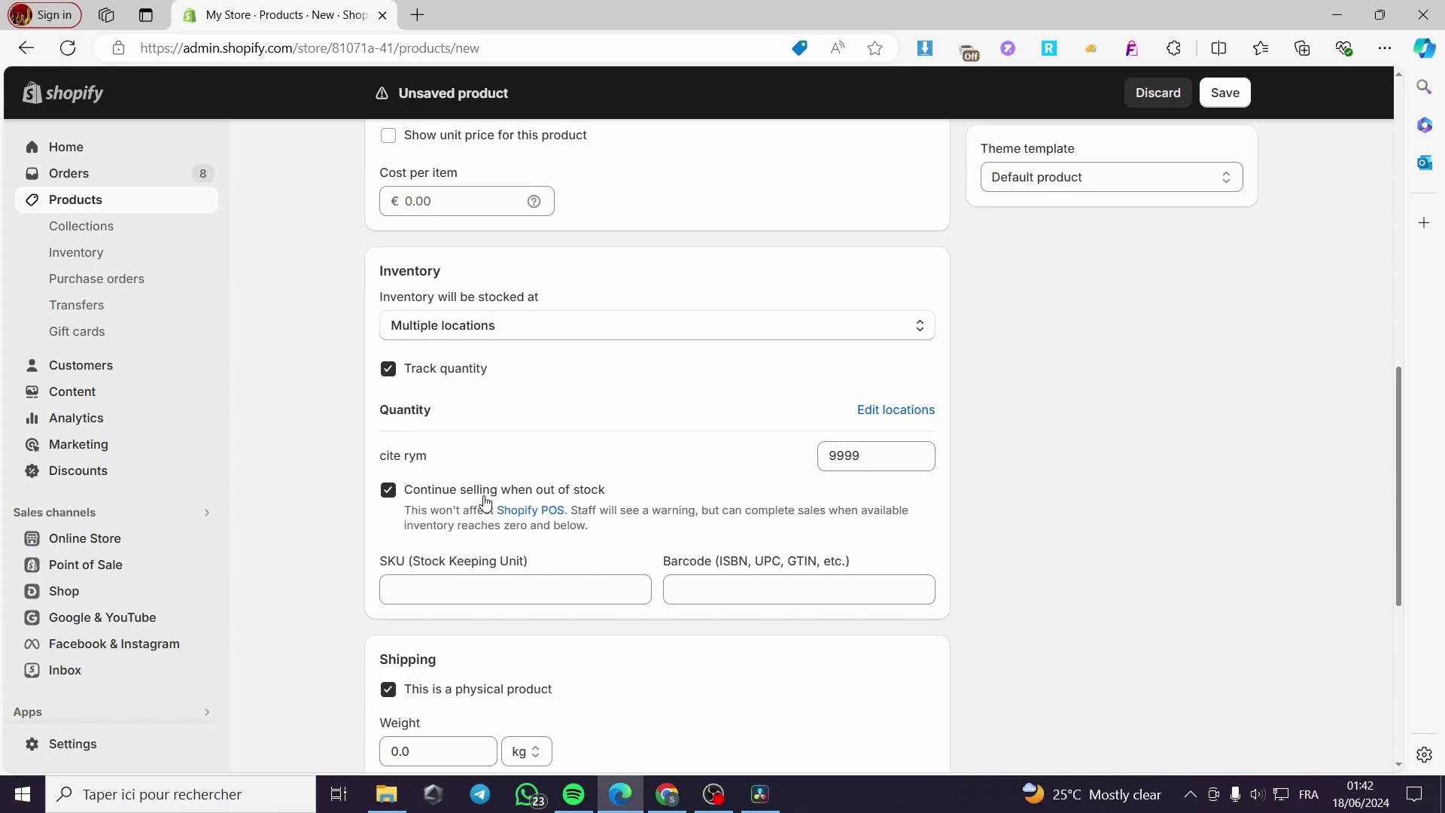
# Step: Set the product's shipping weight to 200 g, changing the weight unit to grams
pyautogui.scroll(-2, 1077, 494)
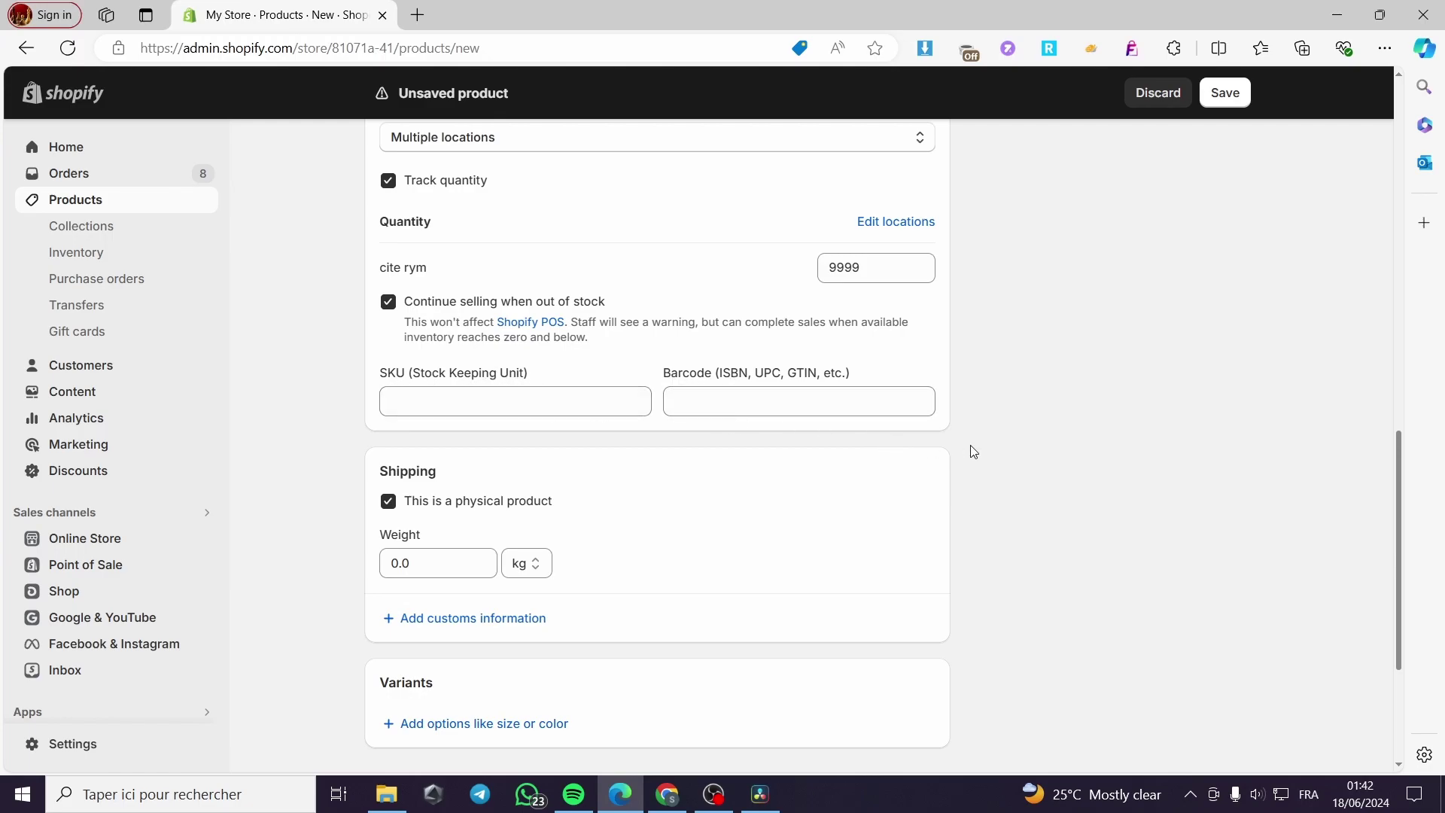
pyautogui.scroll(-2, 1003, 417)
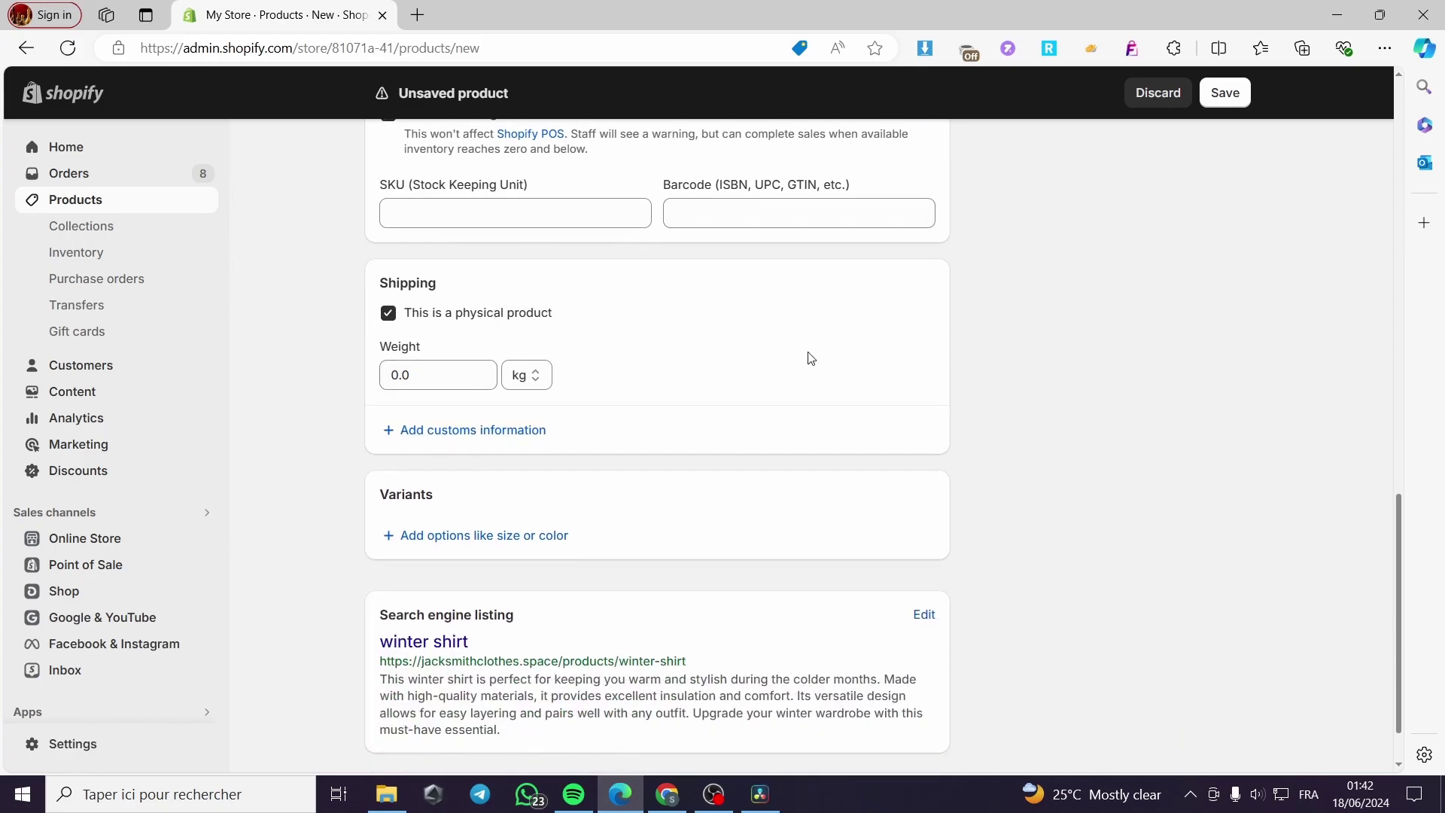
pyautogui.scroll(2, 819, 358)
pyautogui.click(536, 565)
pyautogui.click(547, 644)
pyautogui.click(455, 569)
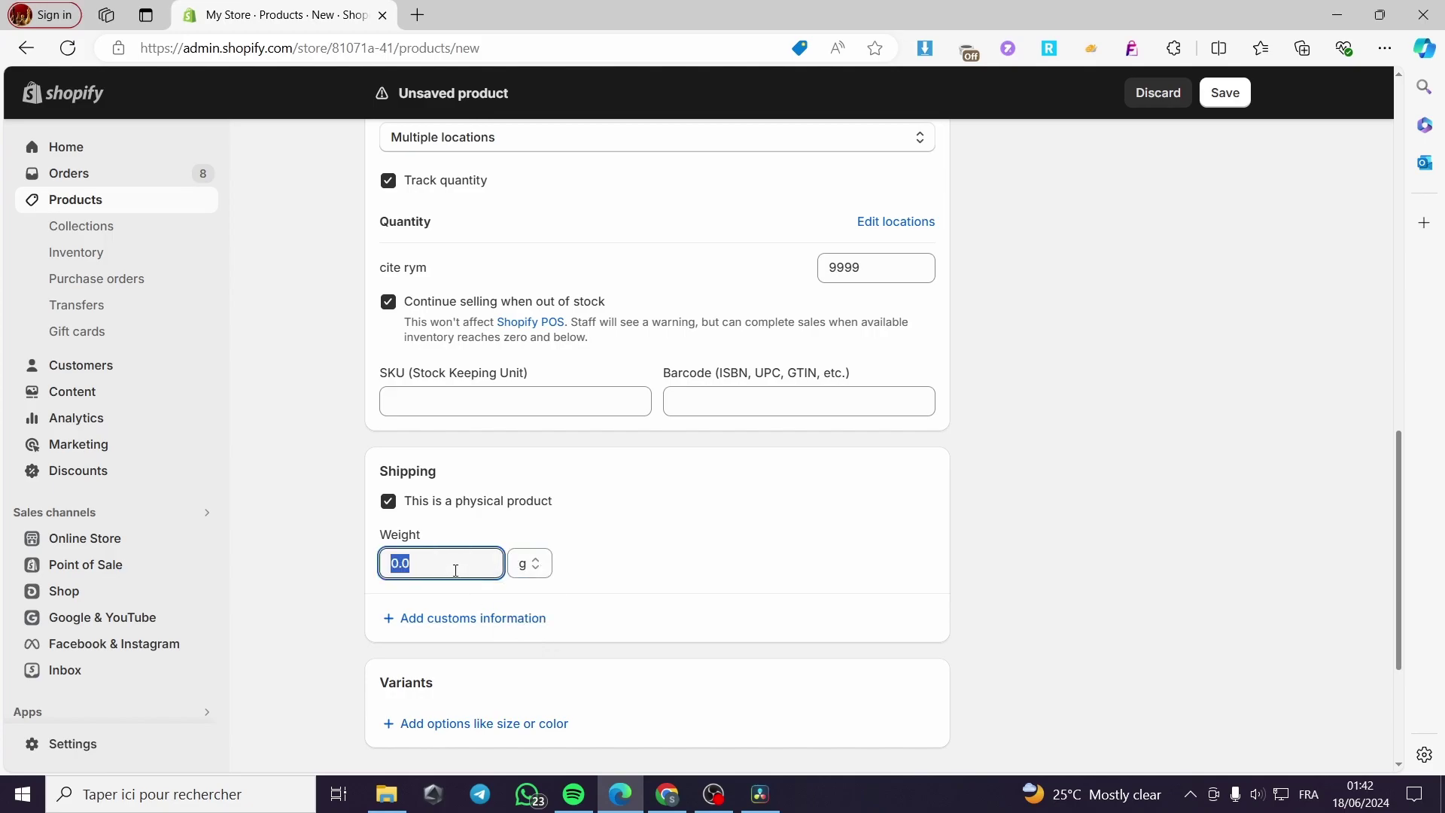
pyautogui.write('20')
pyautogui.click(650, 547)
# Step: Add a Size option to the product's variants with S as its first value
pyautogui.scroll(-2, 464, 520)
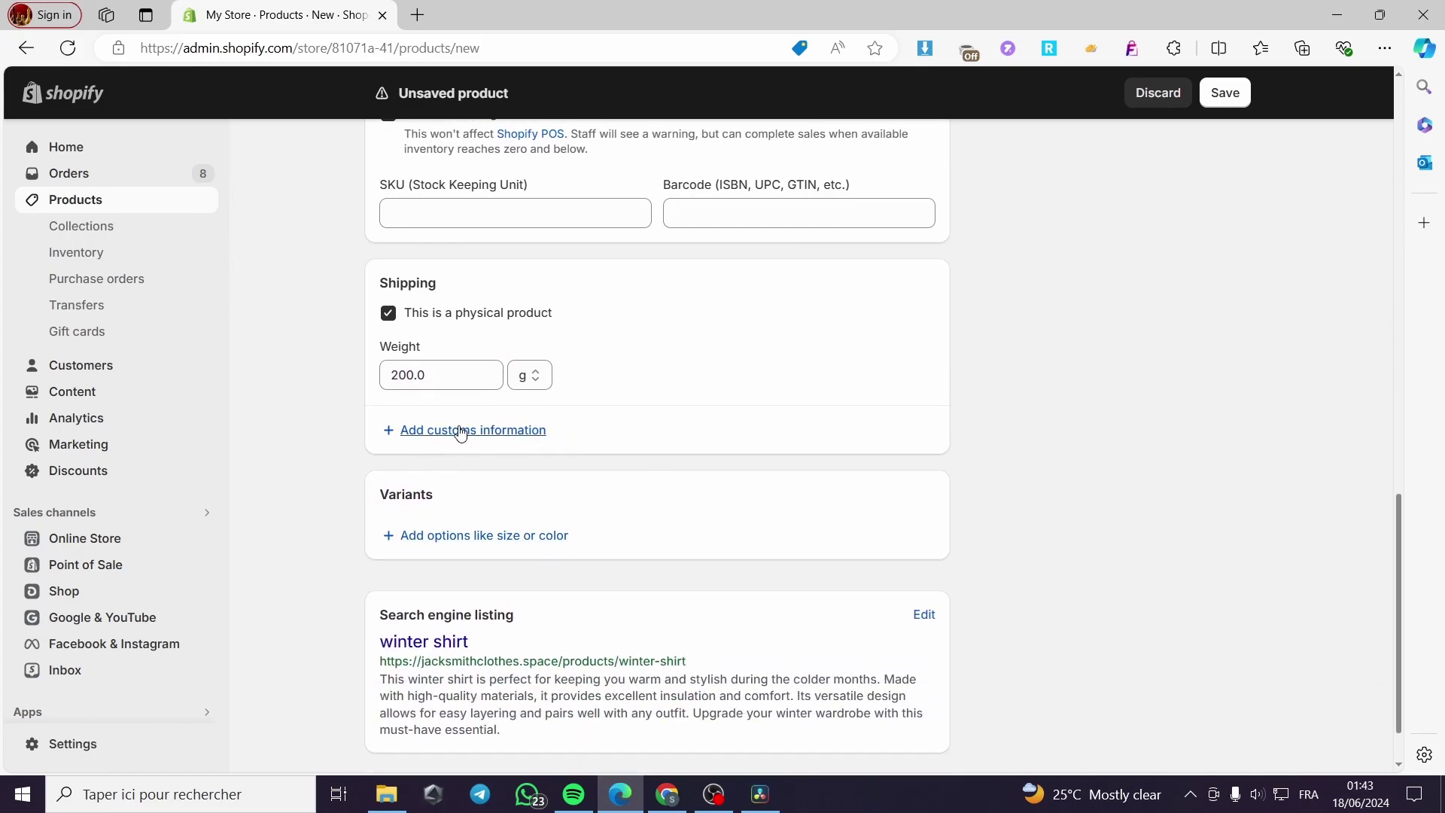
pyautogui.scroll(-1, 527, 422)
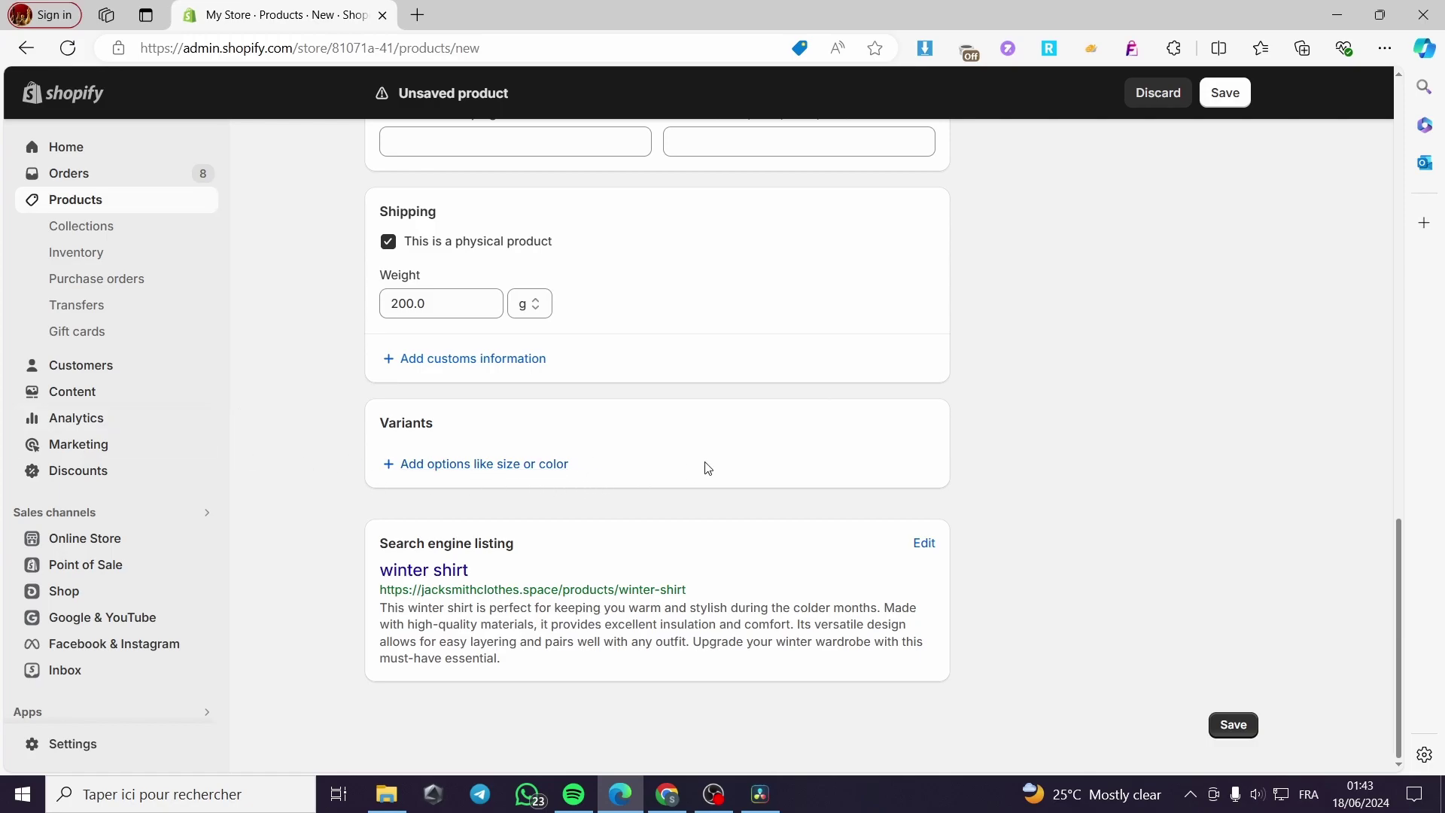
pyautogui.click(502, 467)
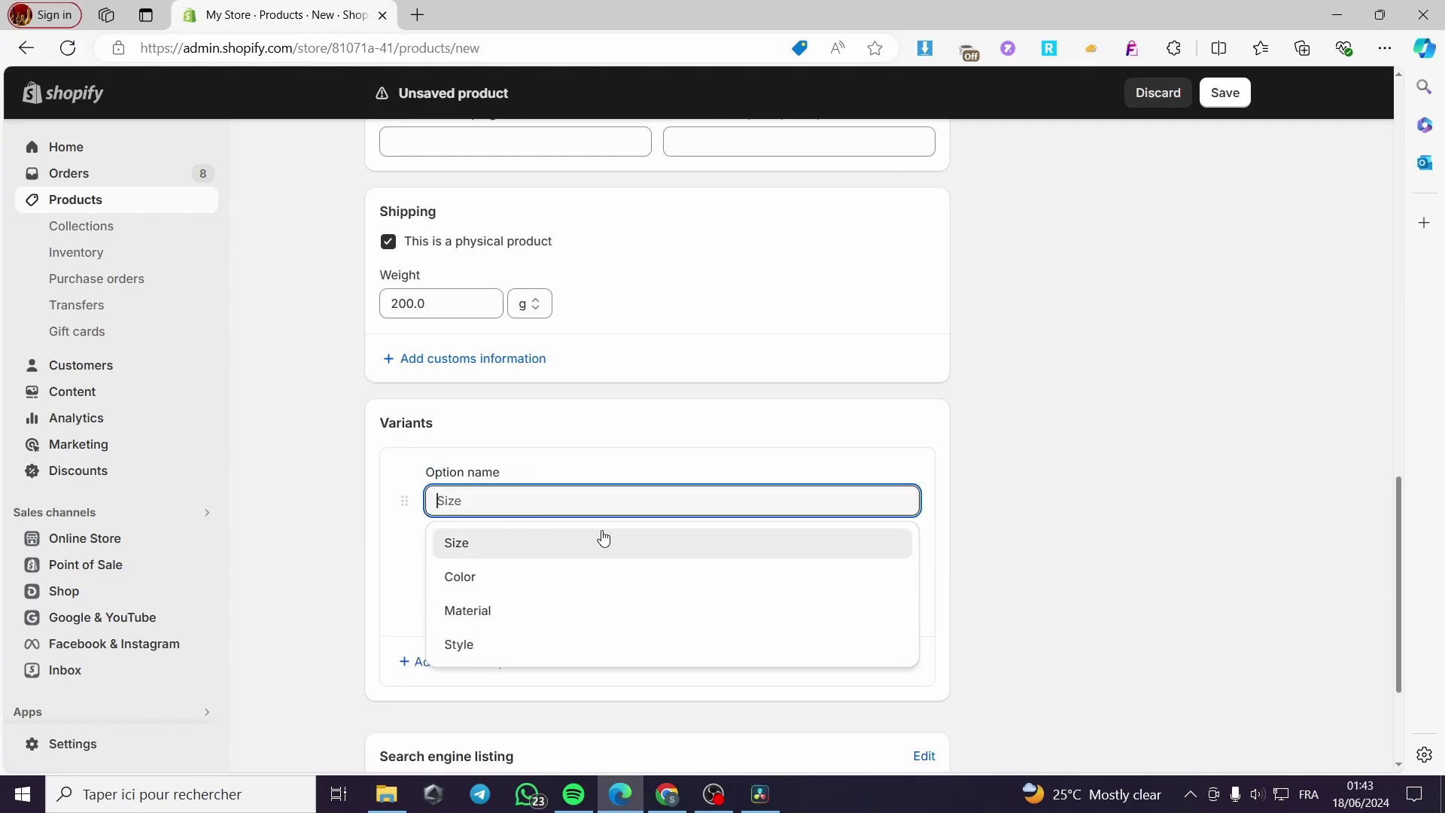
pyautogui.click(475, 546)
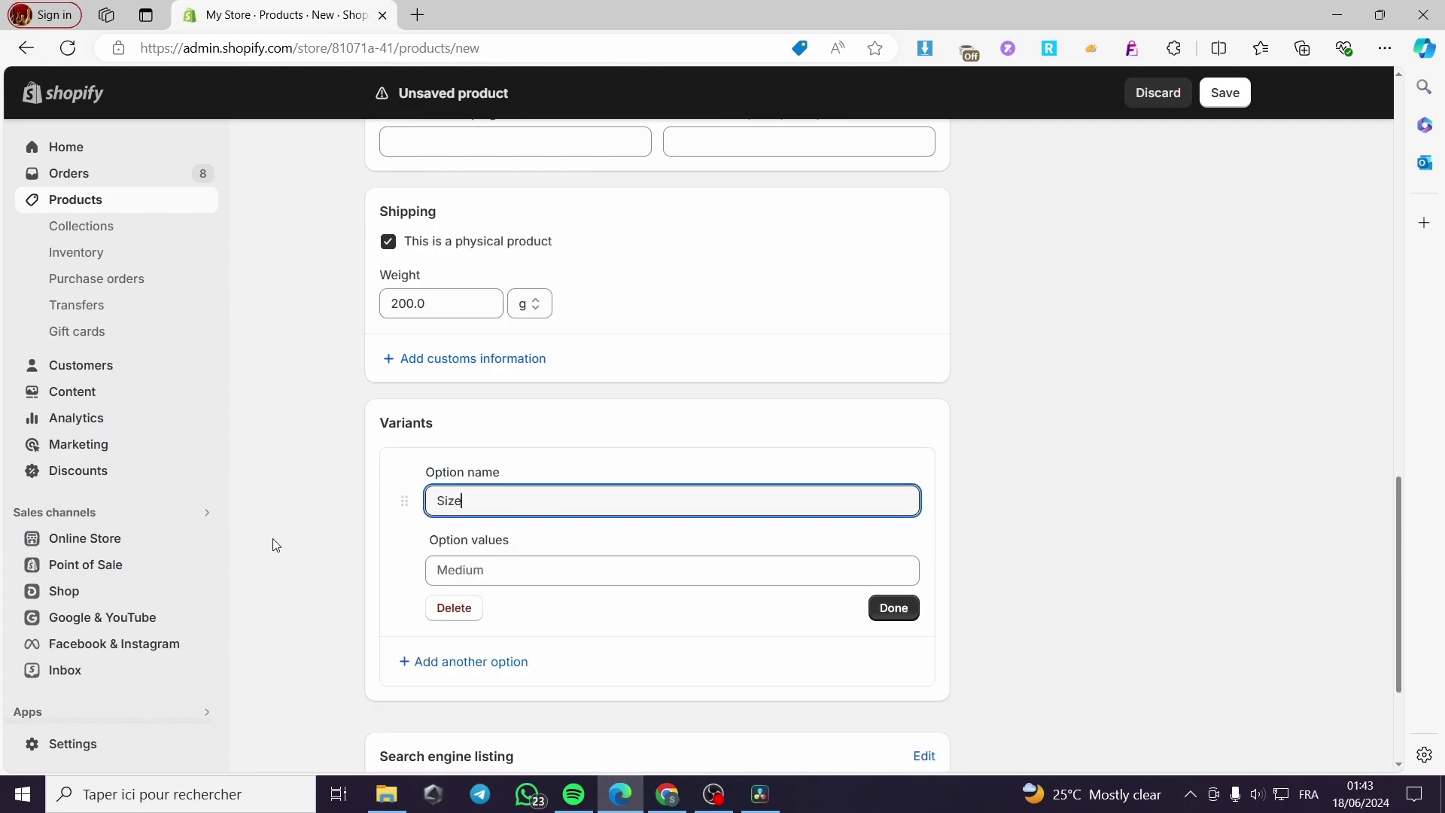
pyautogui.click(517, 572)
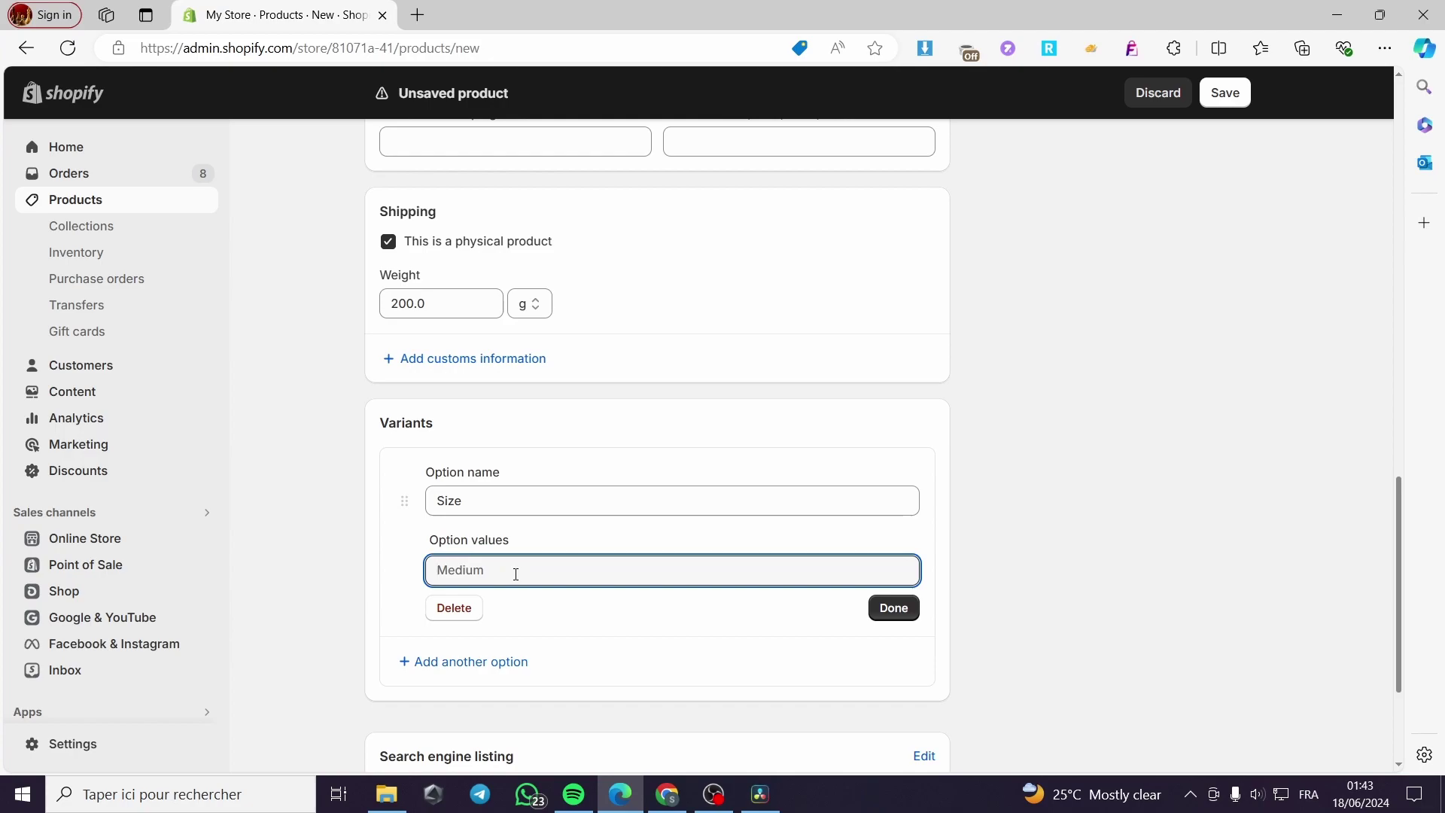
pyautogui.write('s')
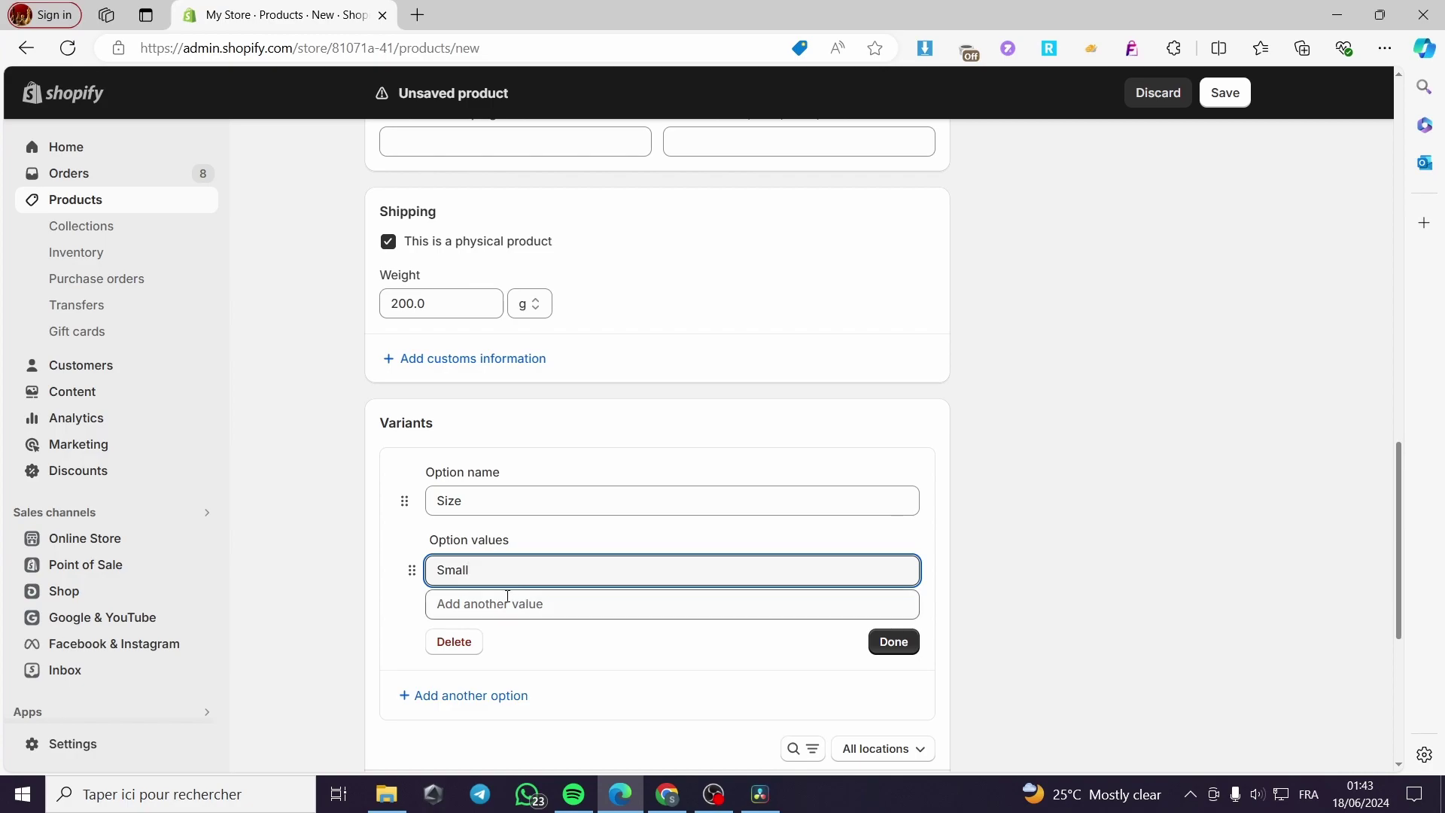
pyautogui.moveTo(471, 566); pyautogui.dragTo(452, 564)
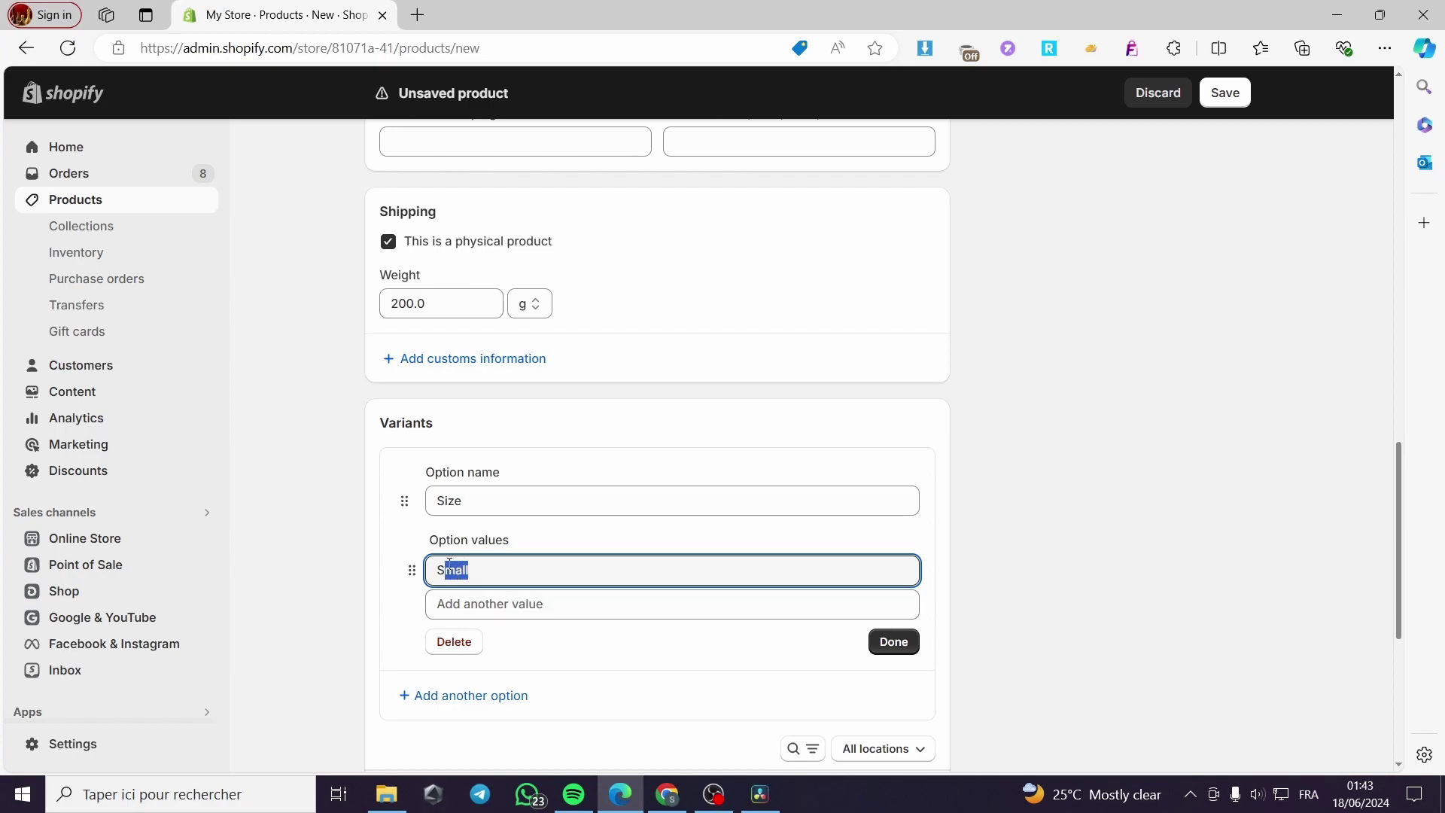
pyautogui.press('BackSpace')
# Step: Add M and L as further values of the Size option and finish editing the option
pyautogui.click(506, 604)
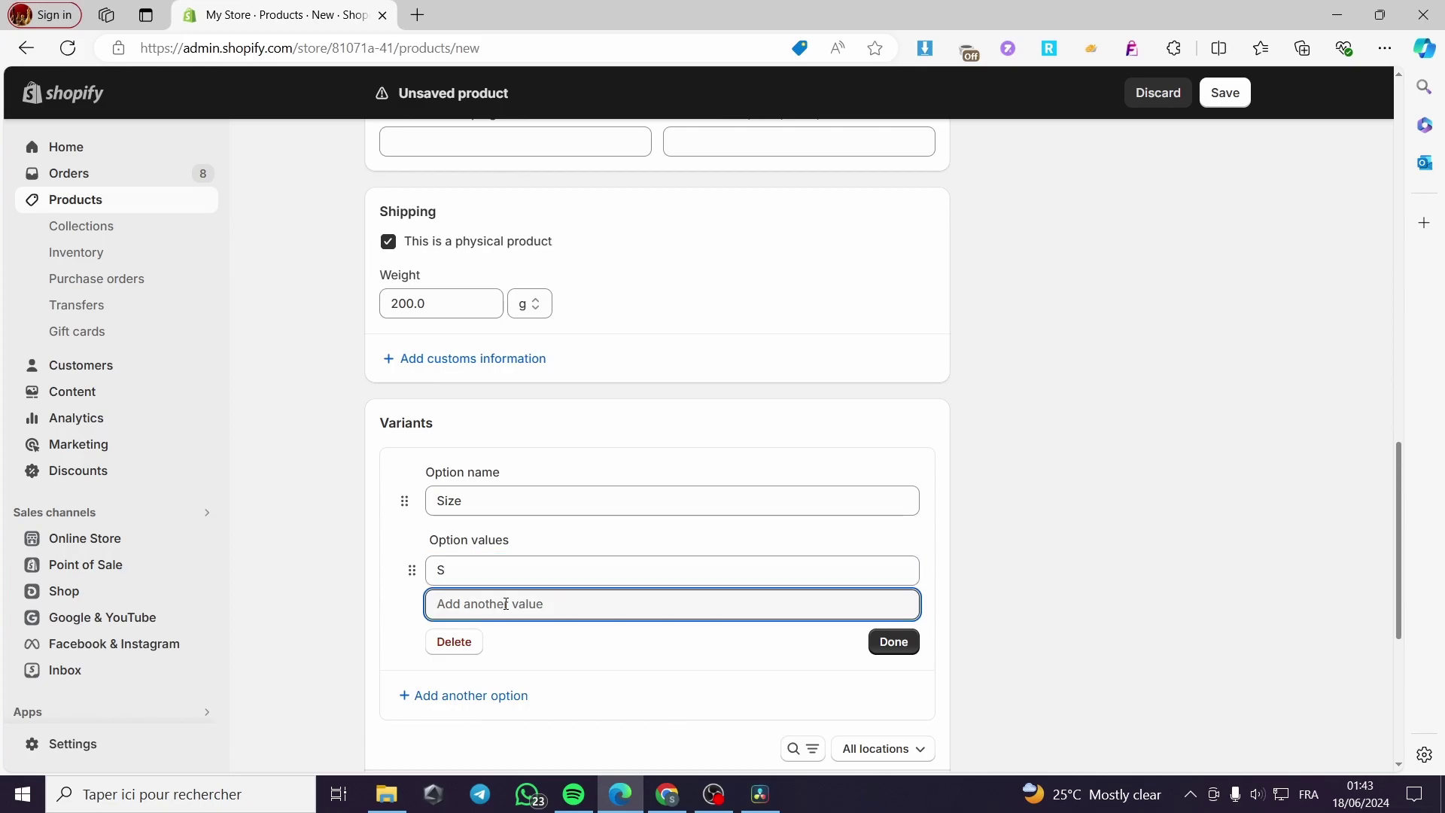
pyautogui.write('L')
pyautogui.press('F12')
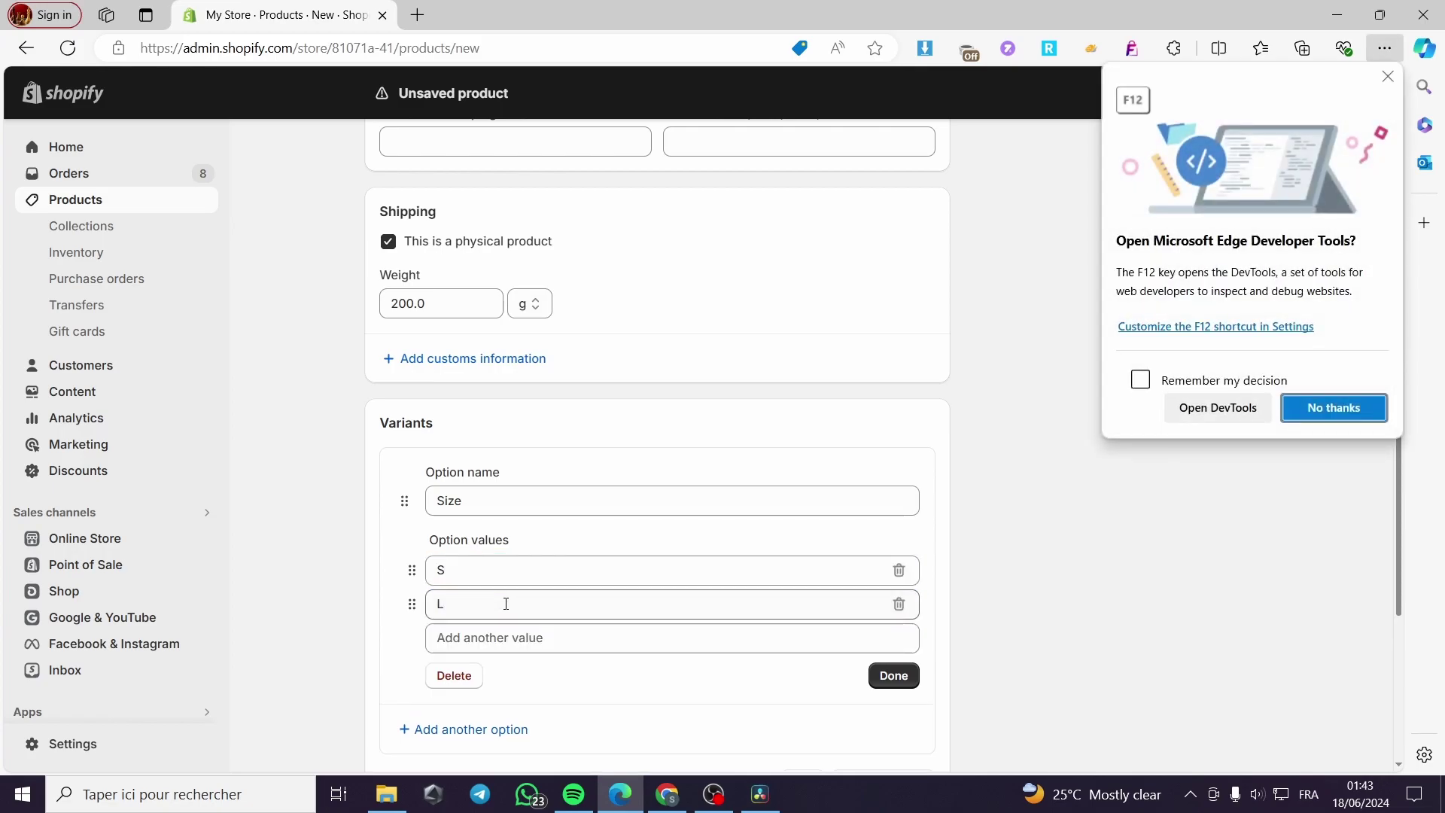
pyautogui.click(1323, 405)
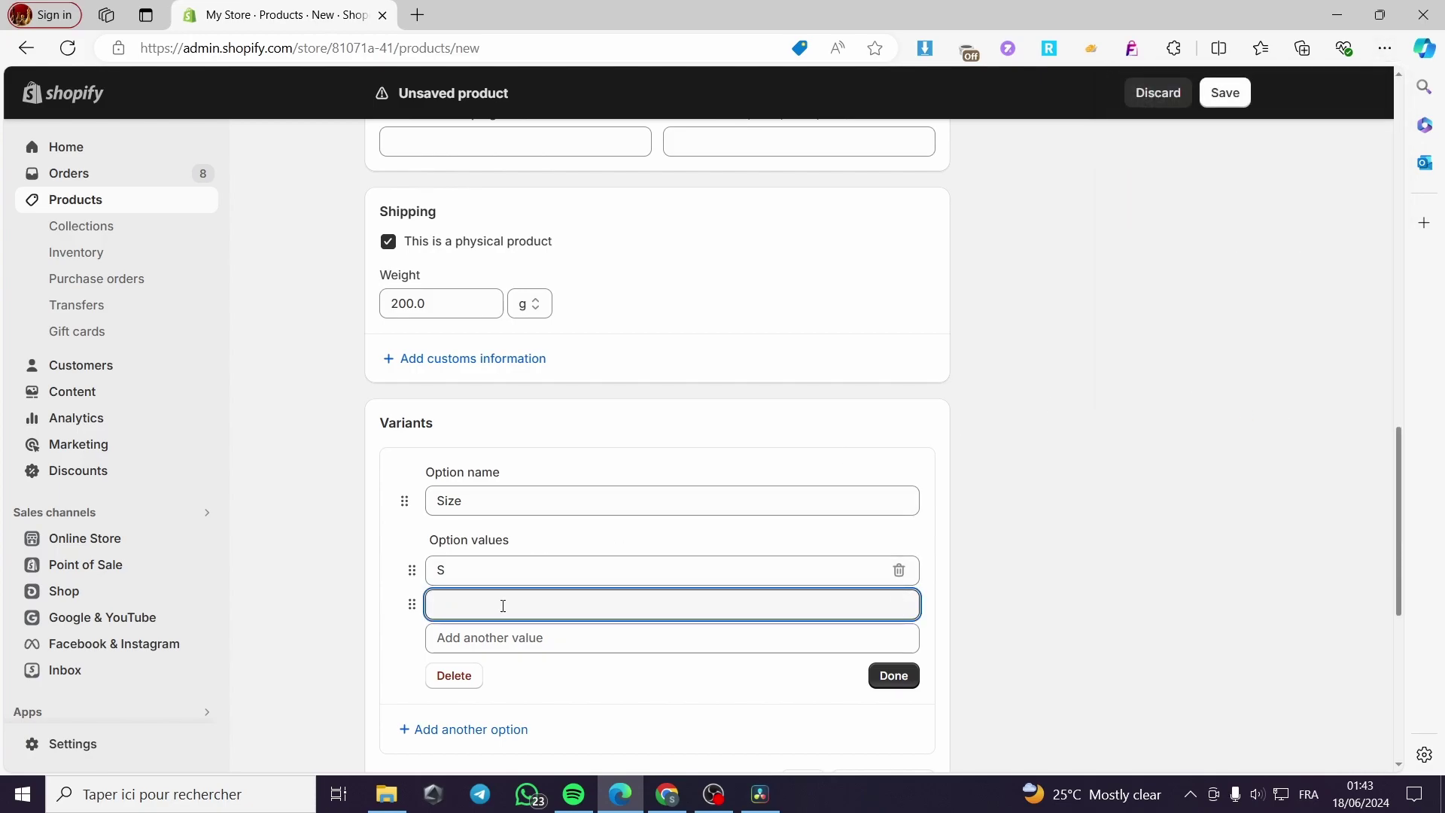
pyautogui.write('M')
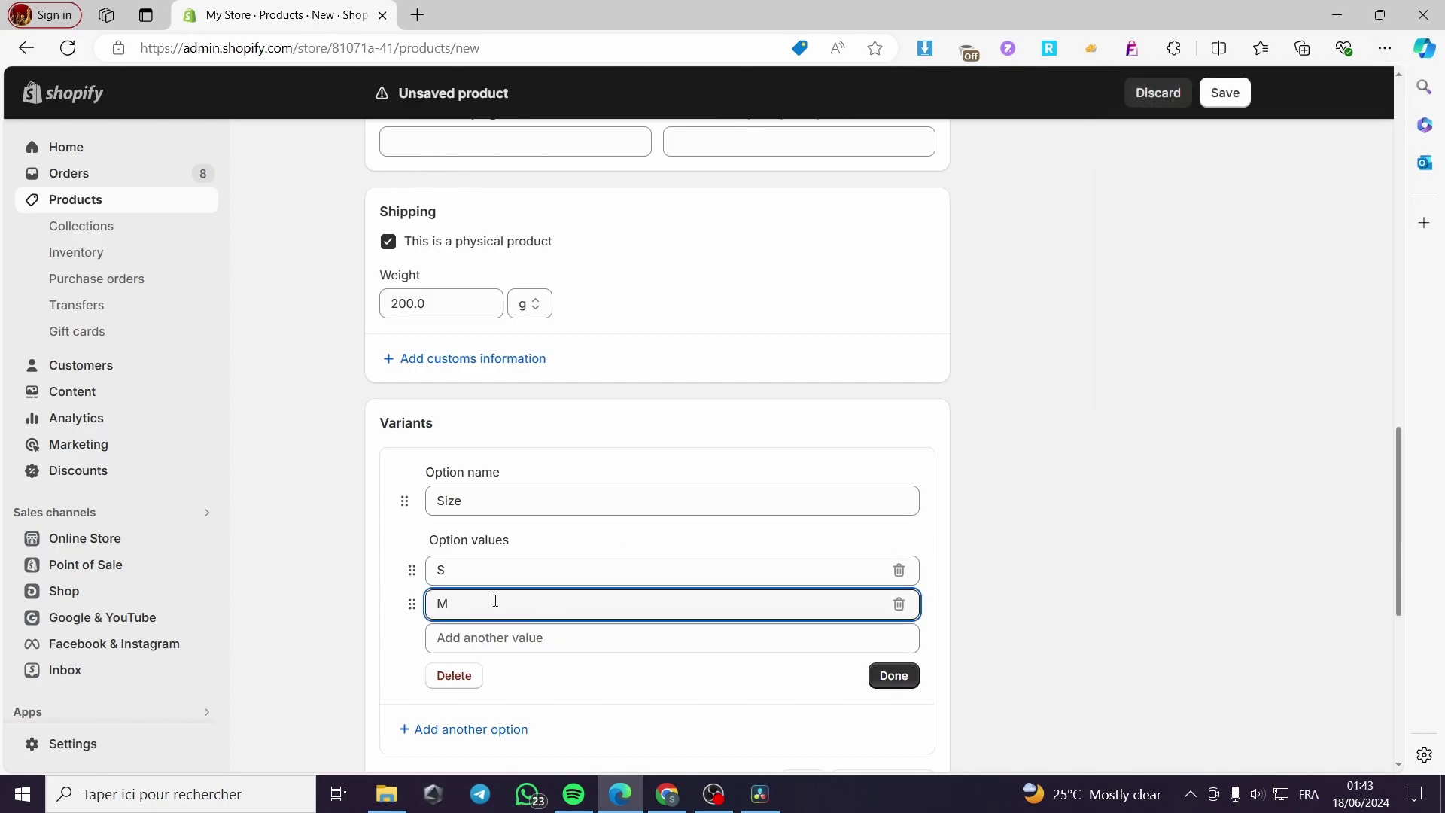
pyautogui.click(499, 645)
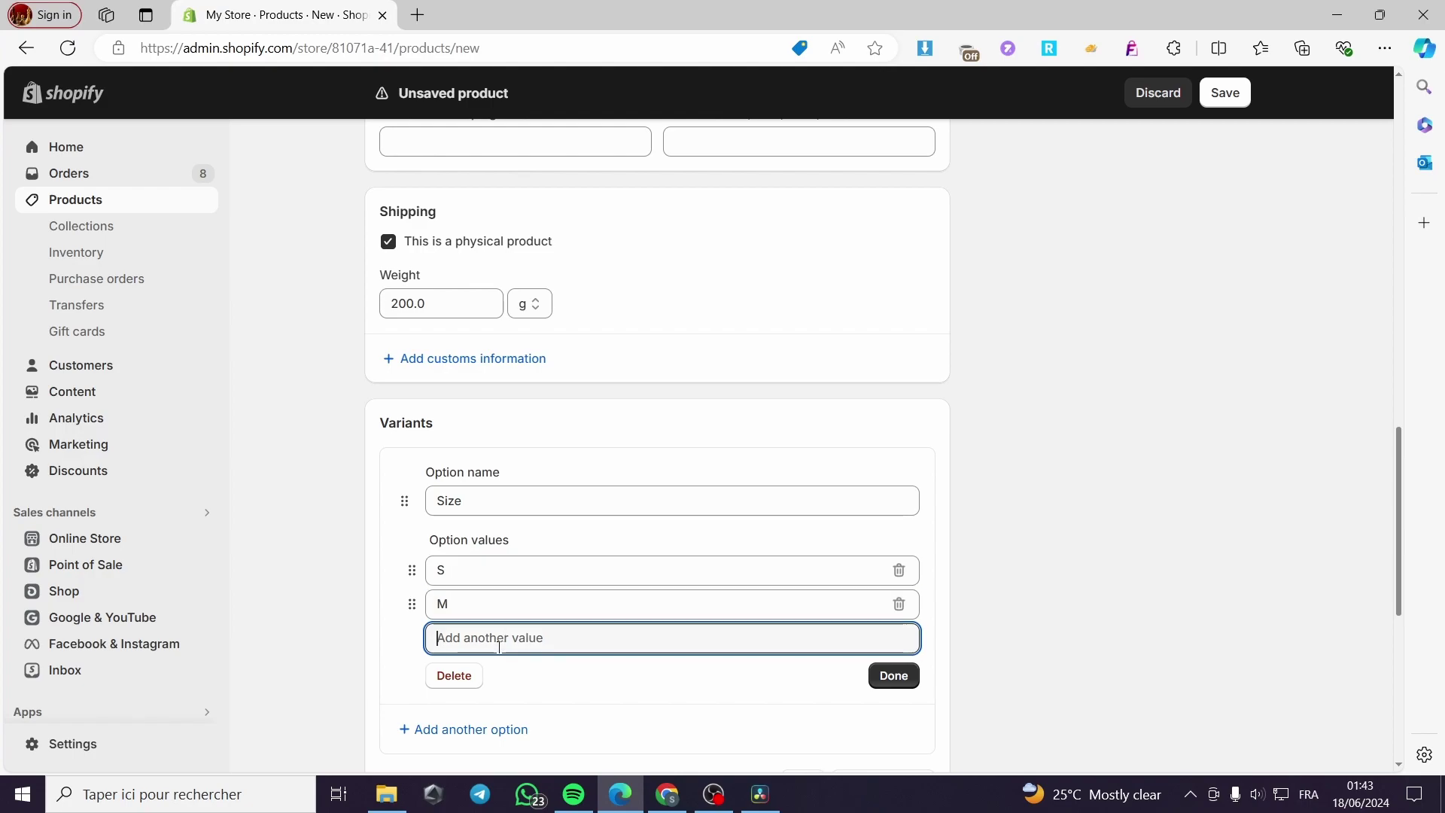
pyautogui.write('L')
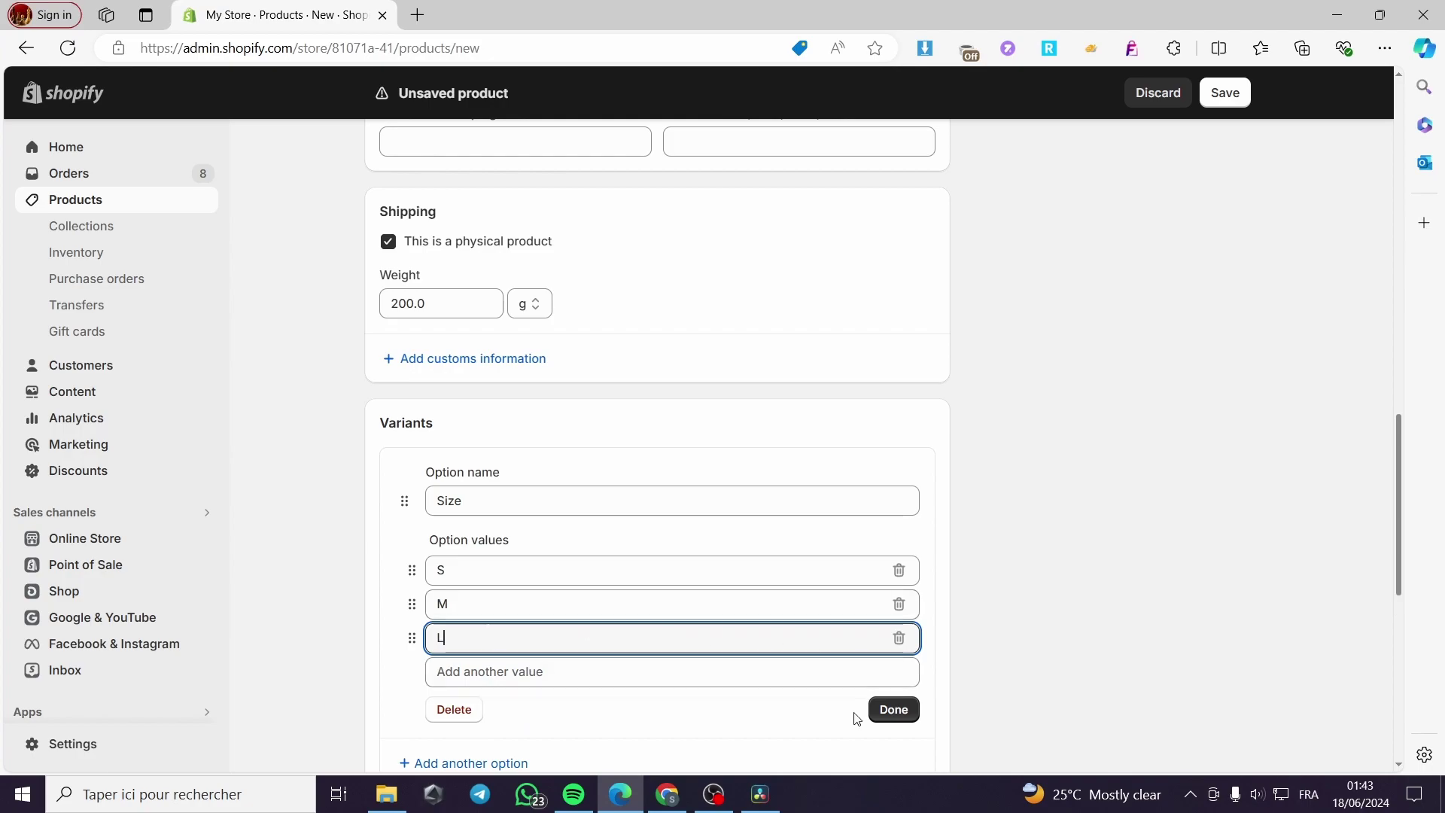
pyautogui.click(896, 711)
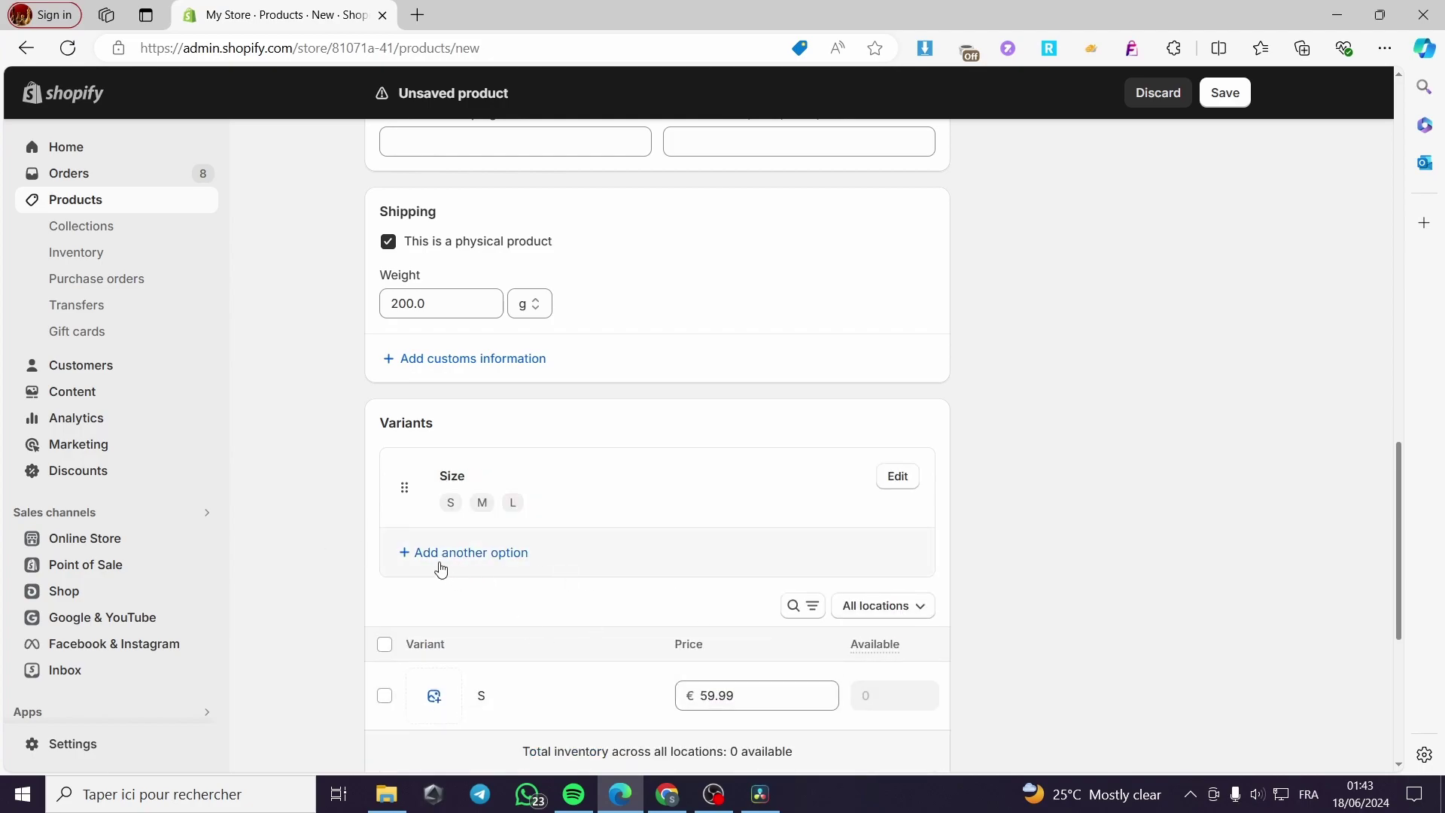
# Step: Add a second variant option, Color, with the values Grey, White and Black, and finish editing it
pyautogui.click(453, 557)
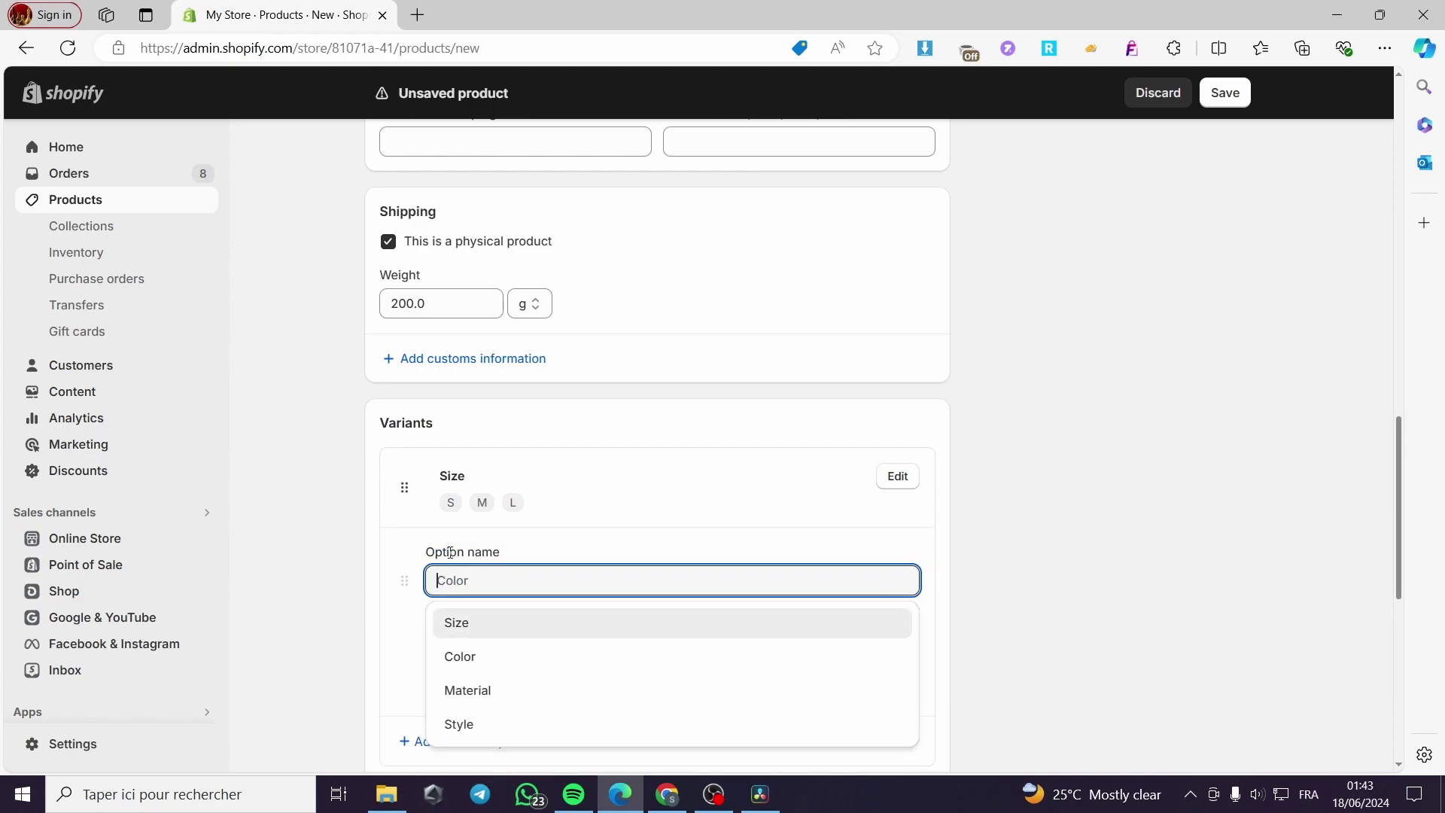
pyautogui.click(490, 657)
pyautogui.click(530, 652)
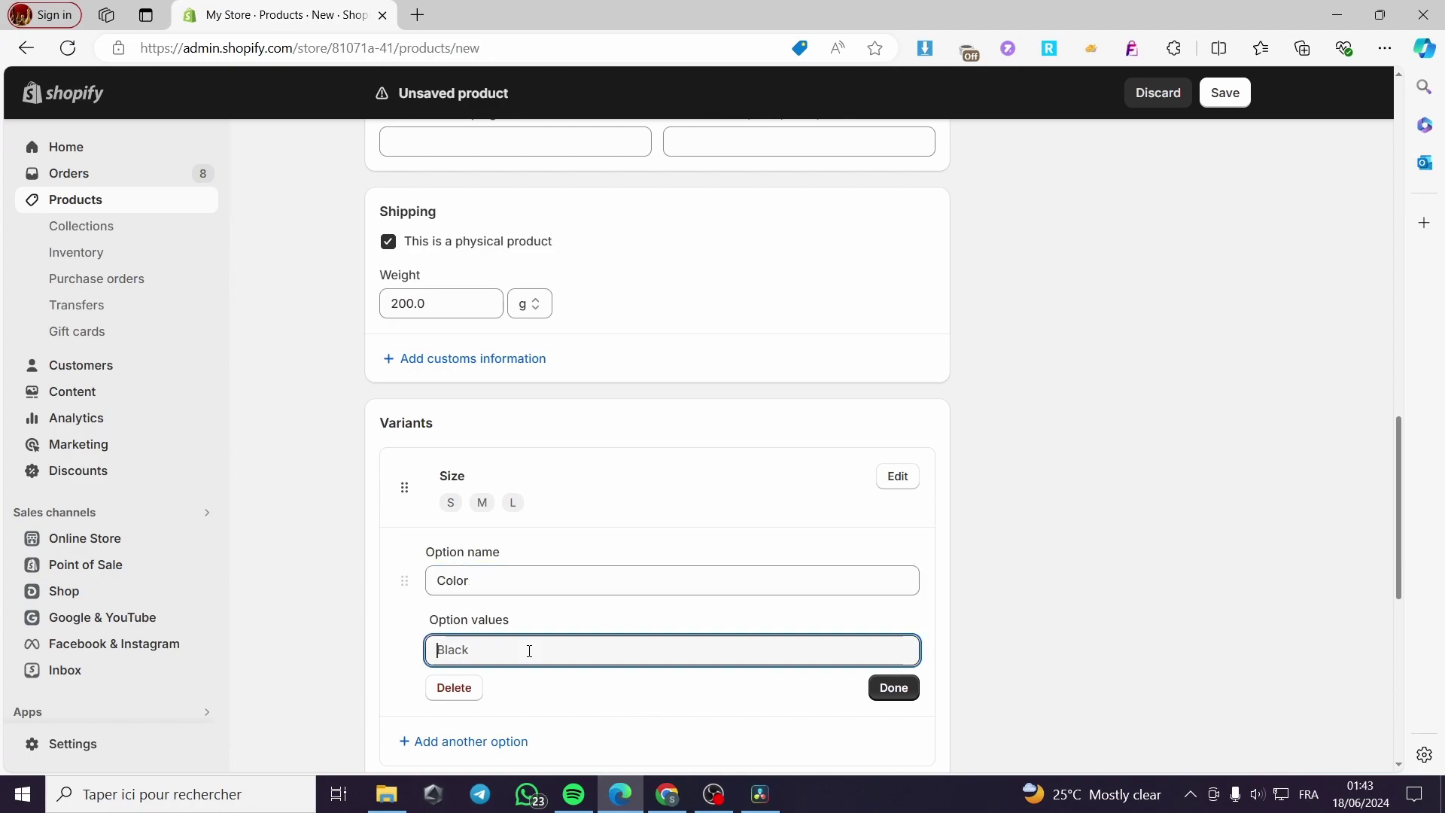
pyautogui.write('Grey')
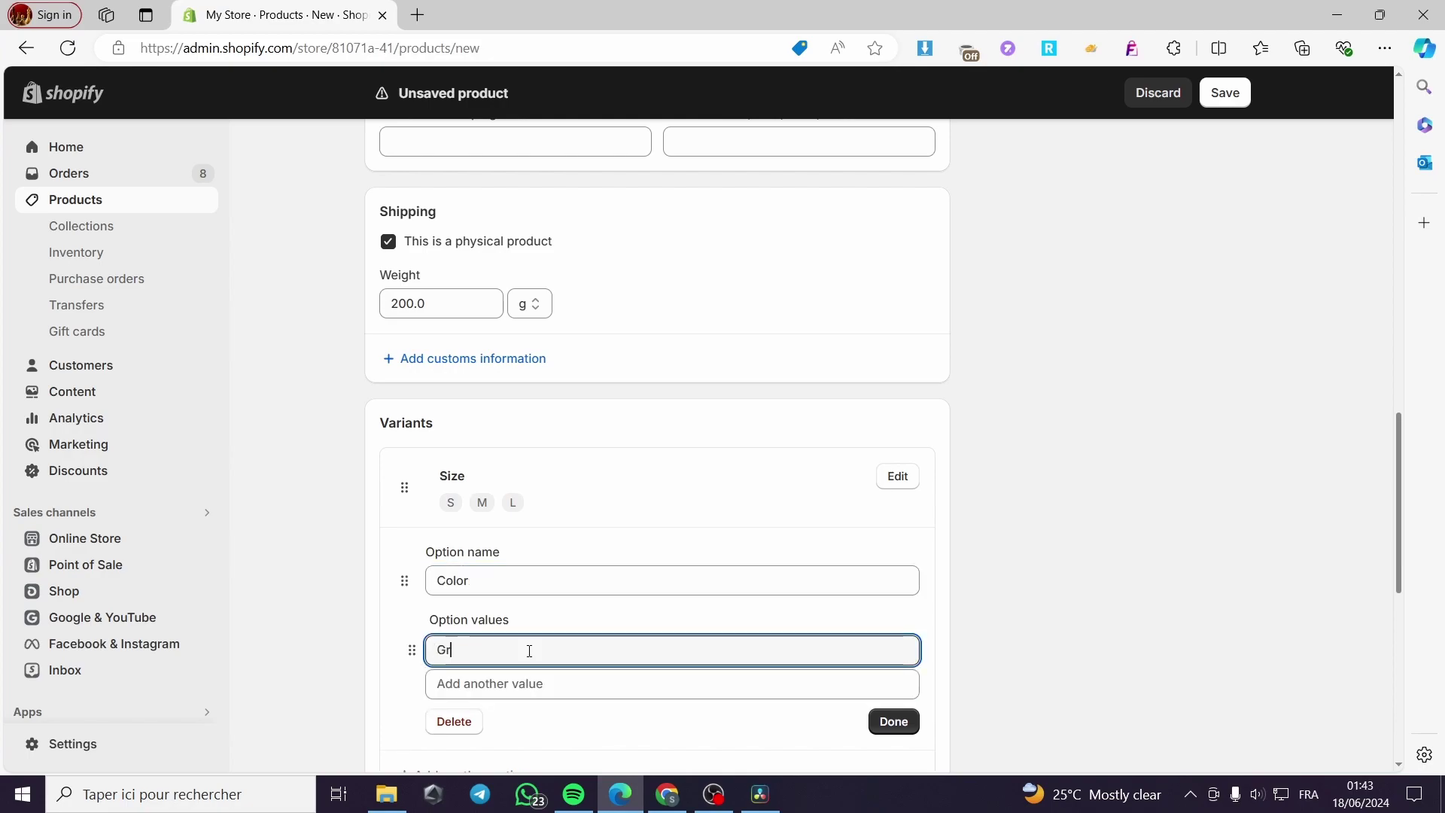
pyautogui.click(503, 687)
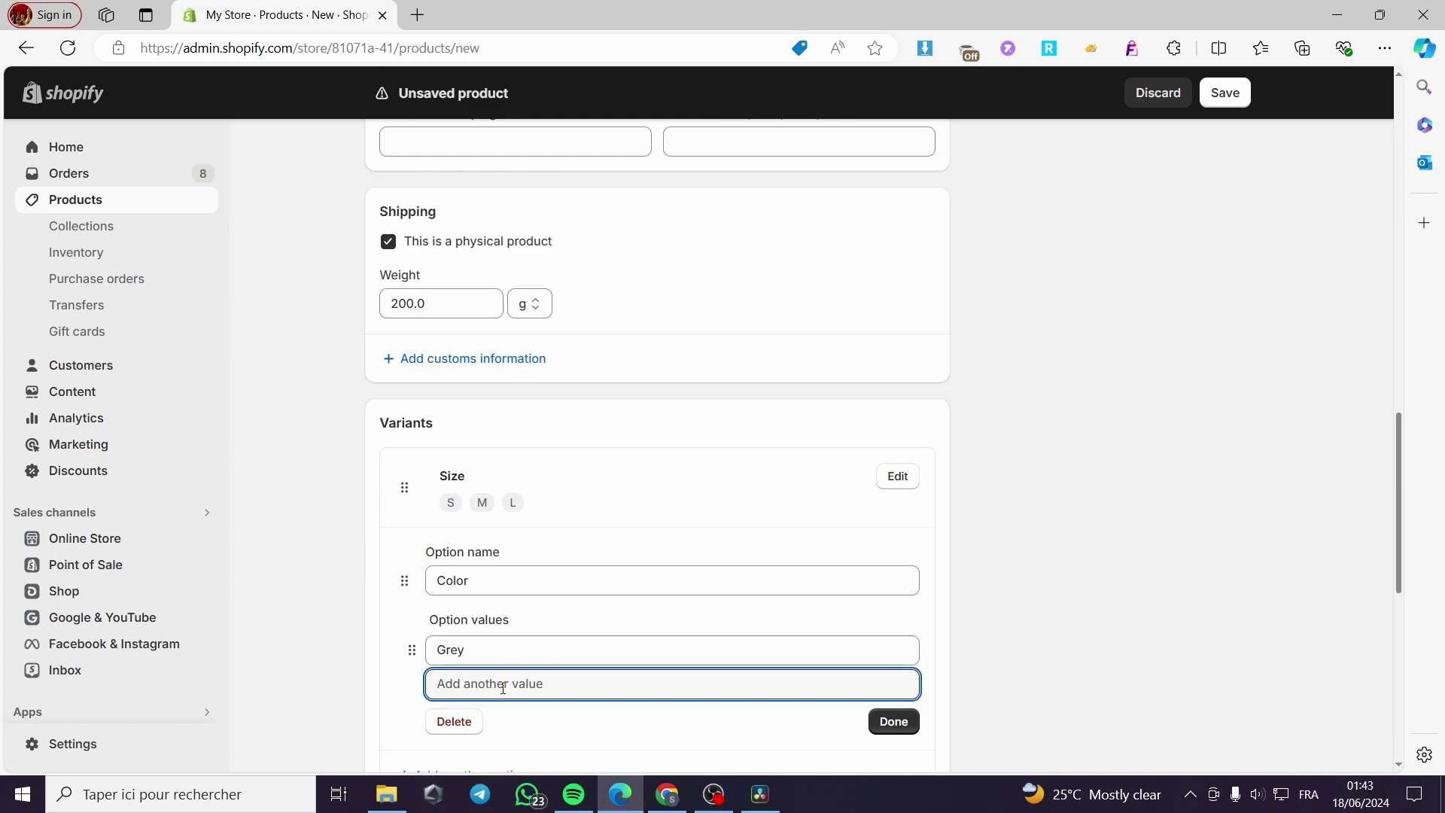
pyautogui.write('w')
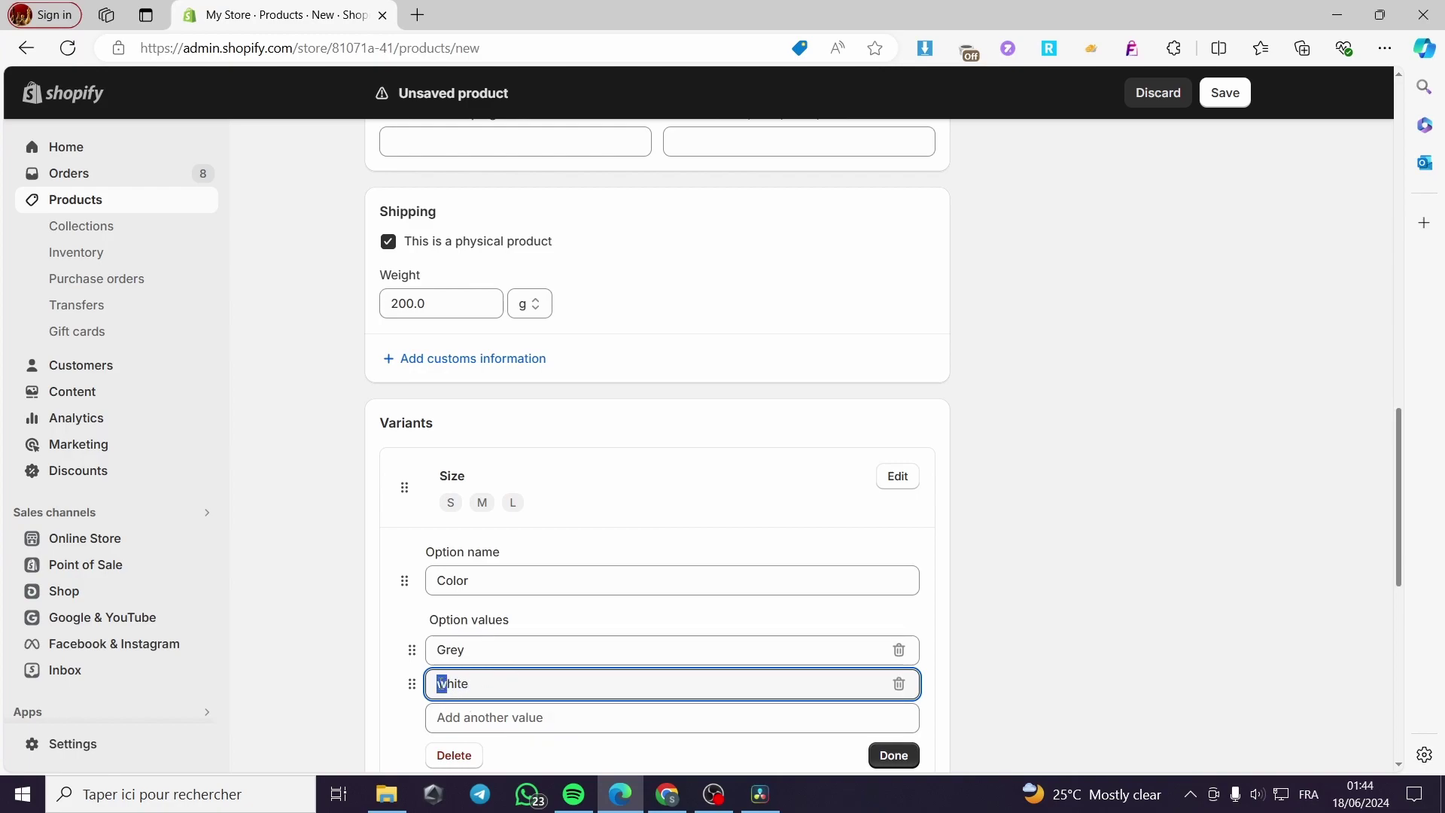
pyautogui.click(442, 717)
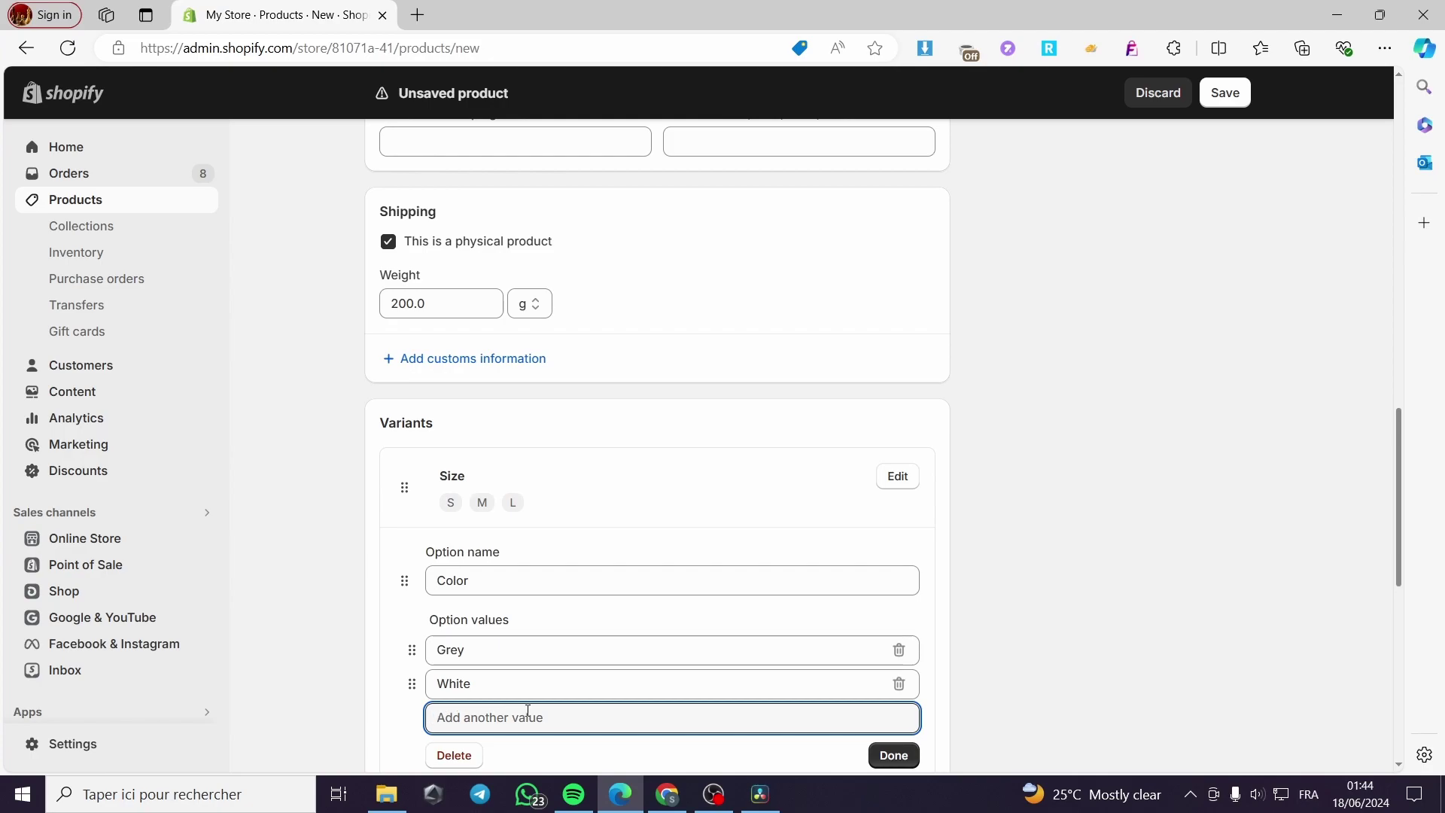
pyautogui.write('b')
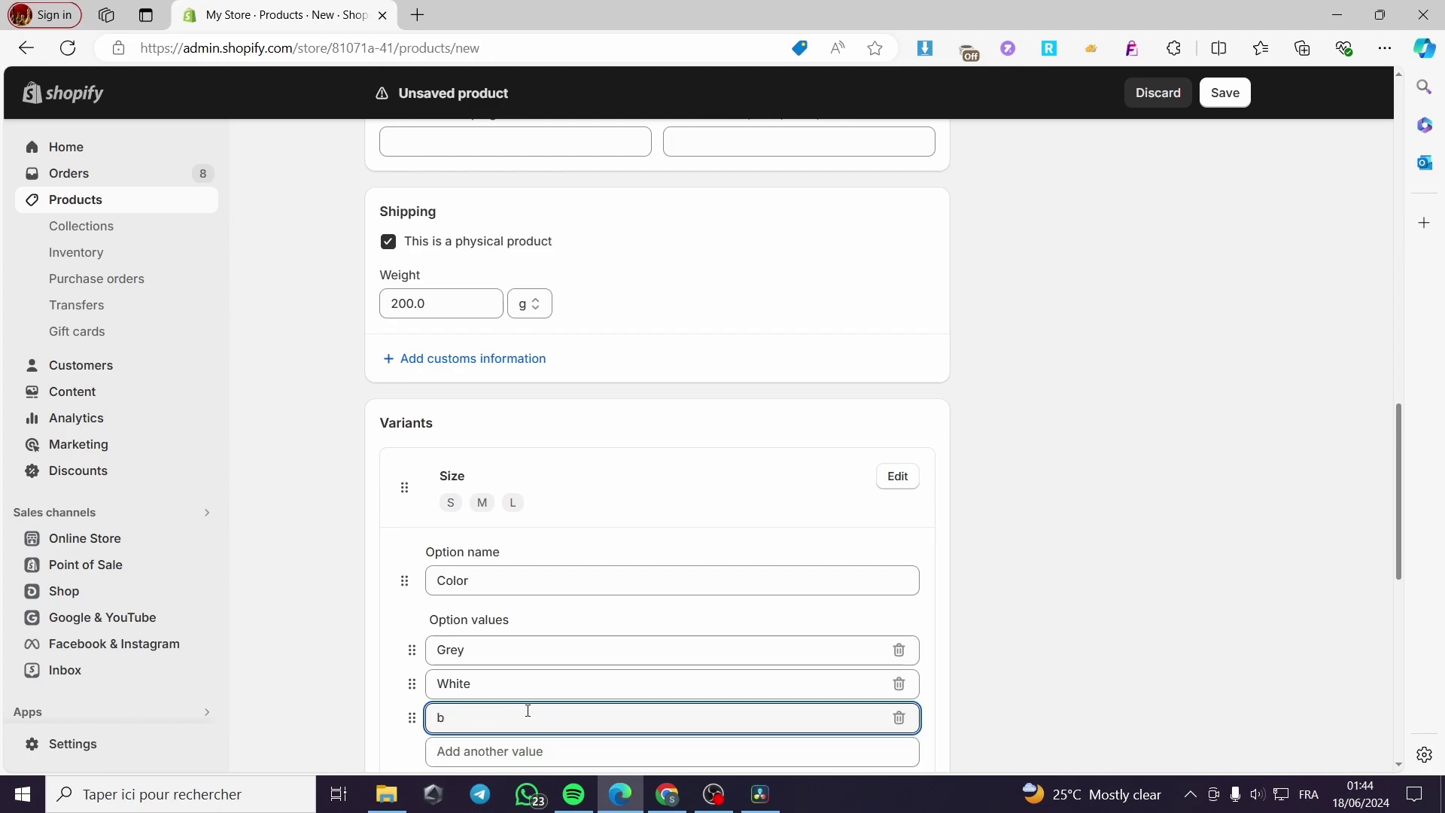
pyautogui.write('Black')
pyautogui.click(1051, 629)
pyautogui.scroll(-1, 623, 729)
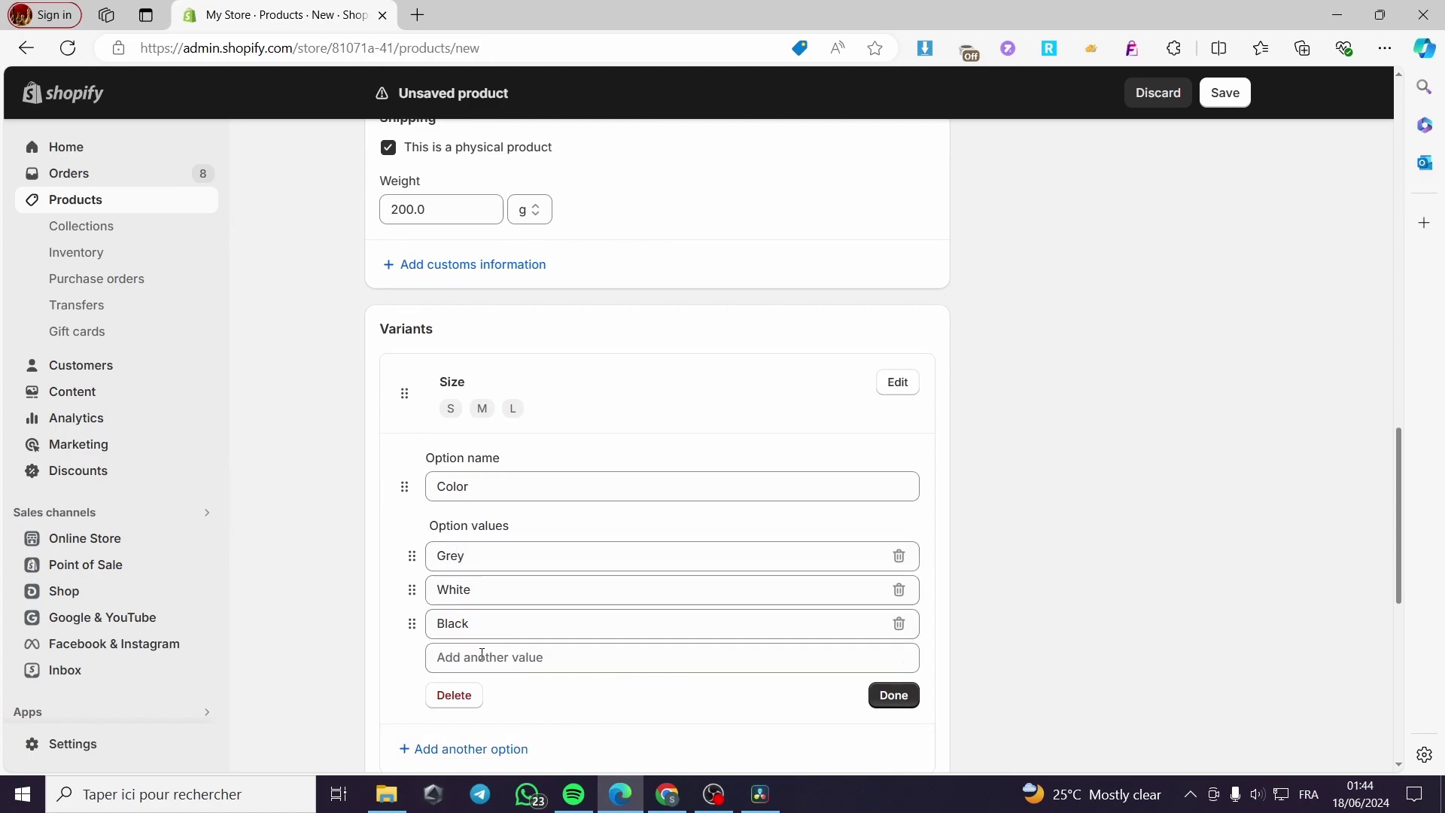
pyautogui.click(895, 695)
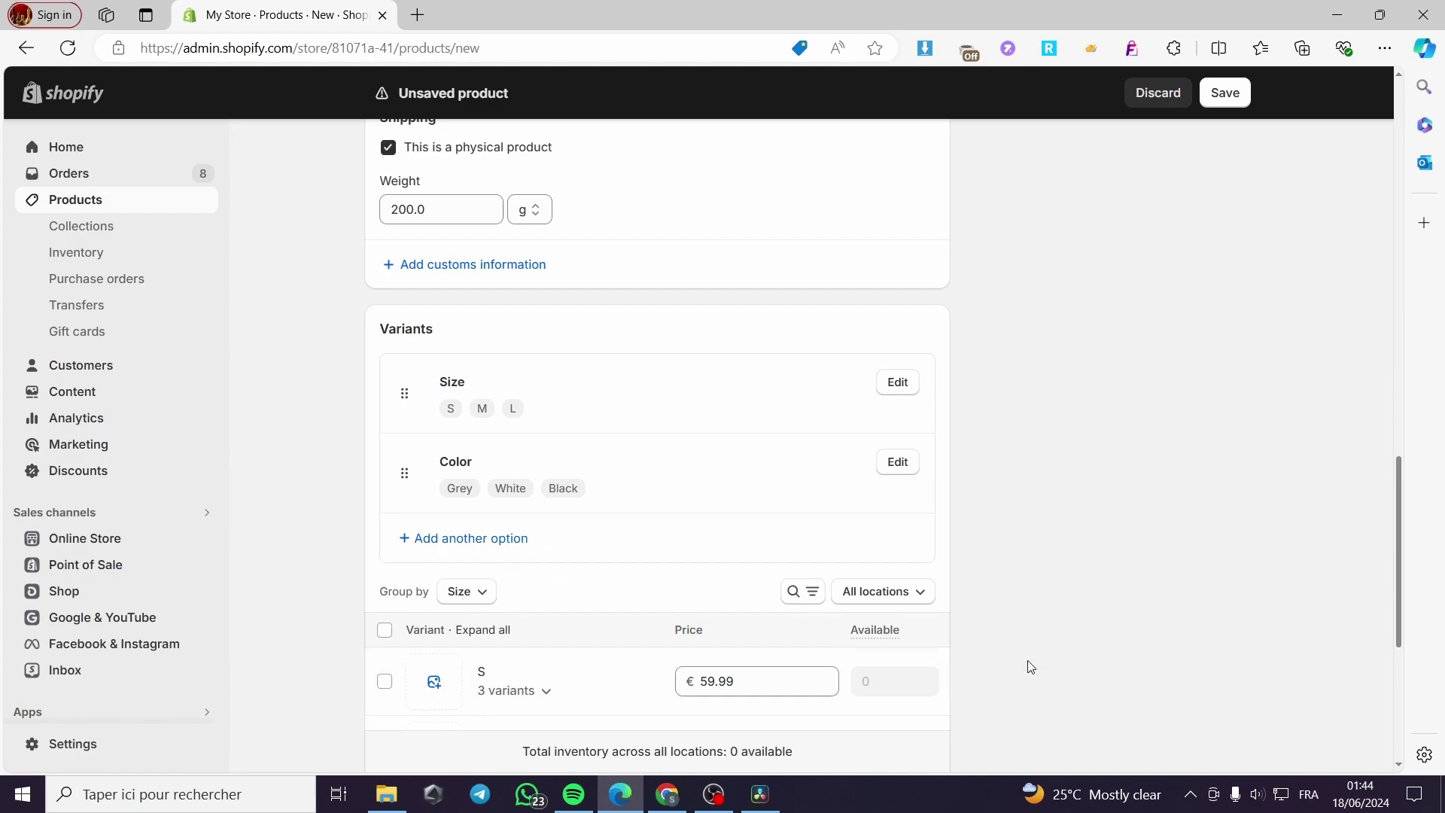
# Step: Review the new size and color variants and group the variant list by Color
pyautogui.scroll(-4, 1014, 589)
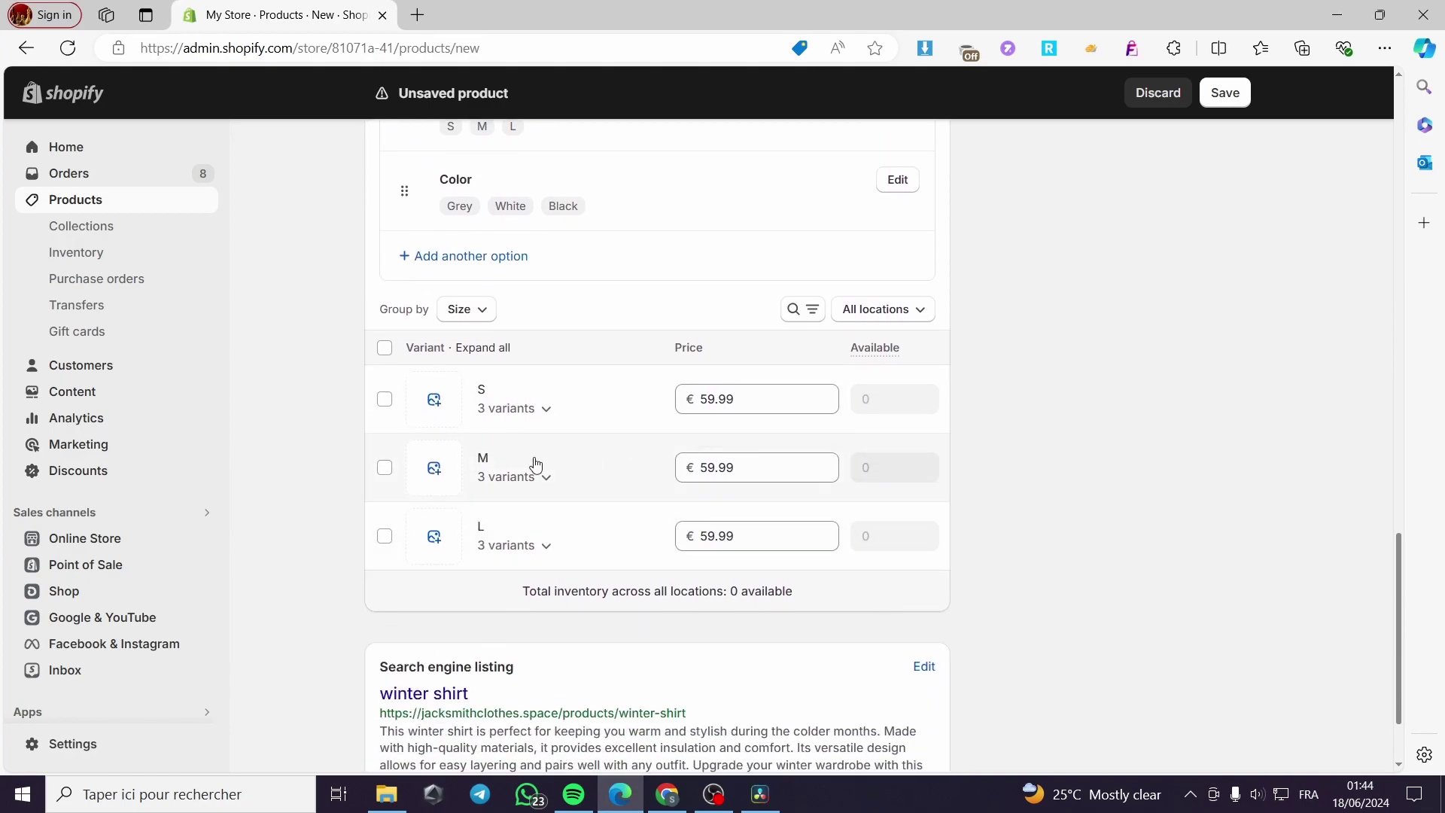
pyautogui.scroll(1, 548, 519)
pyautogui.scroll(3, 548, 520)
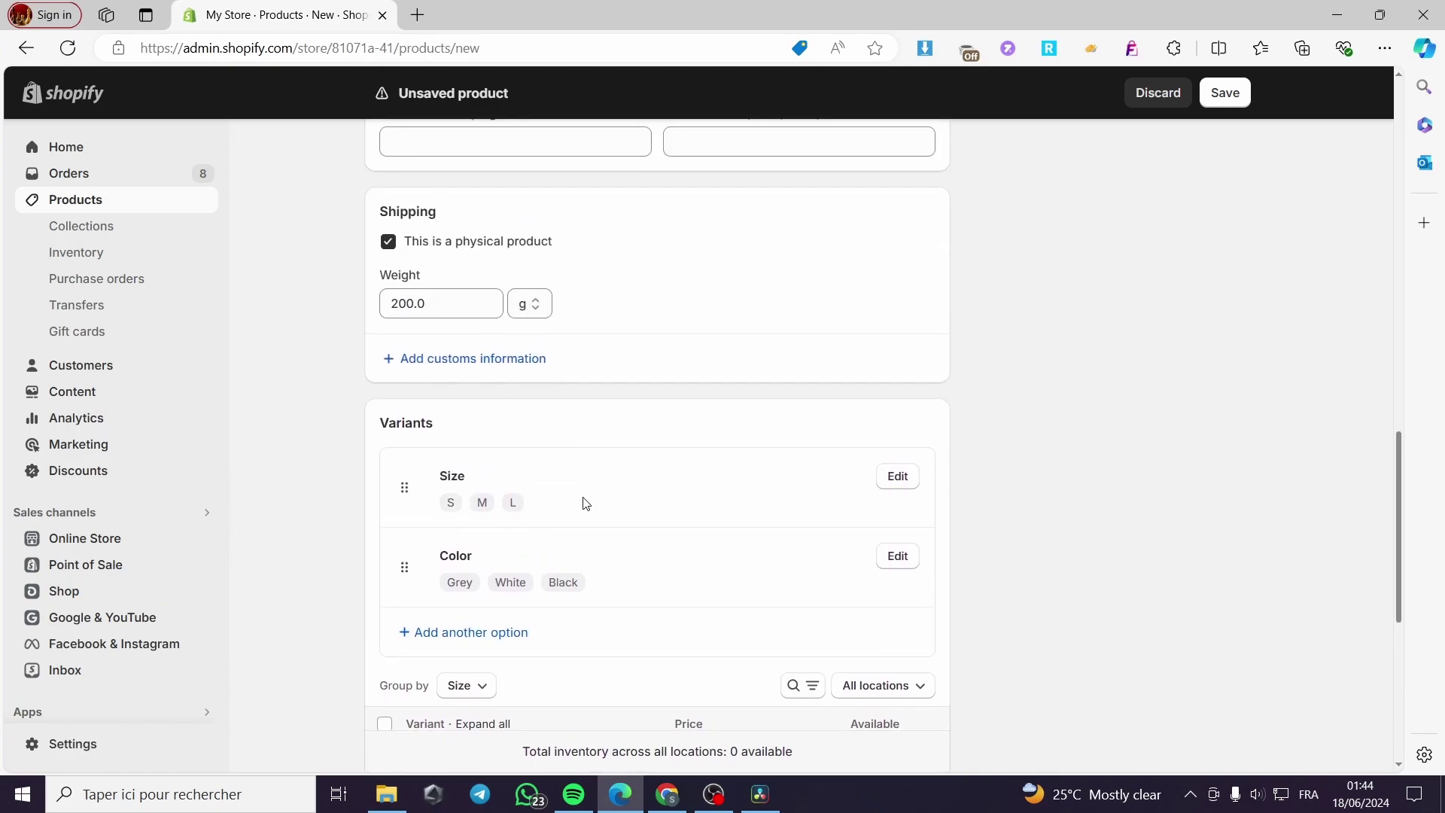
pyautogui.scroll(-1, 583, 500)
pyautogui.scroll(-2, 434, 470)
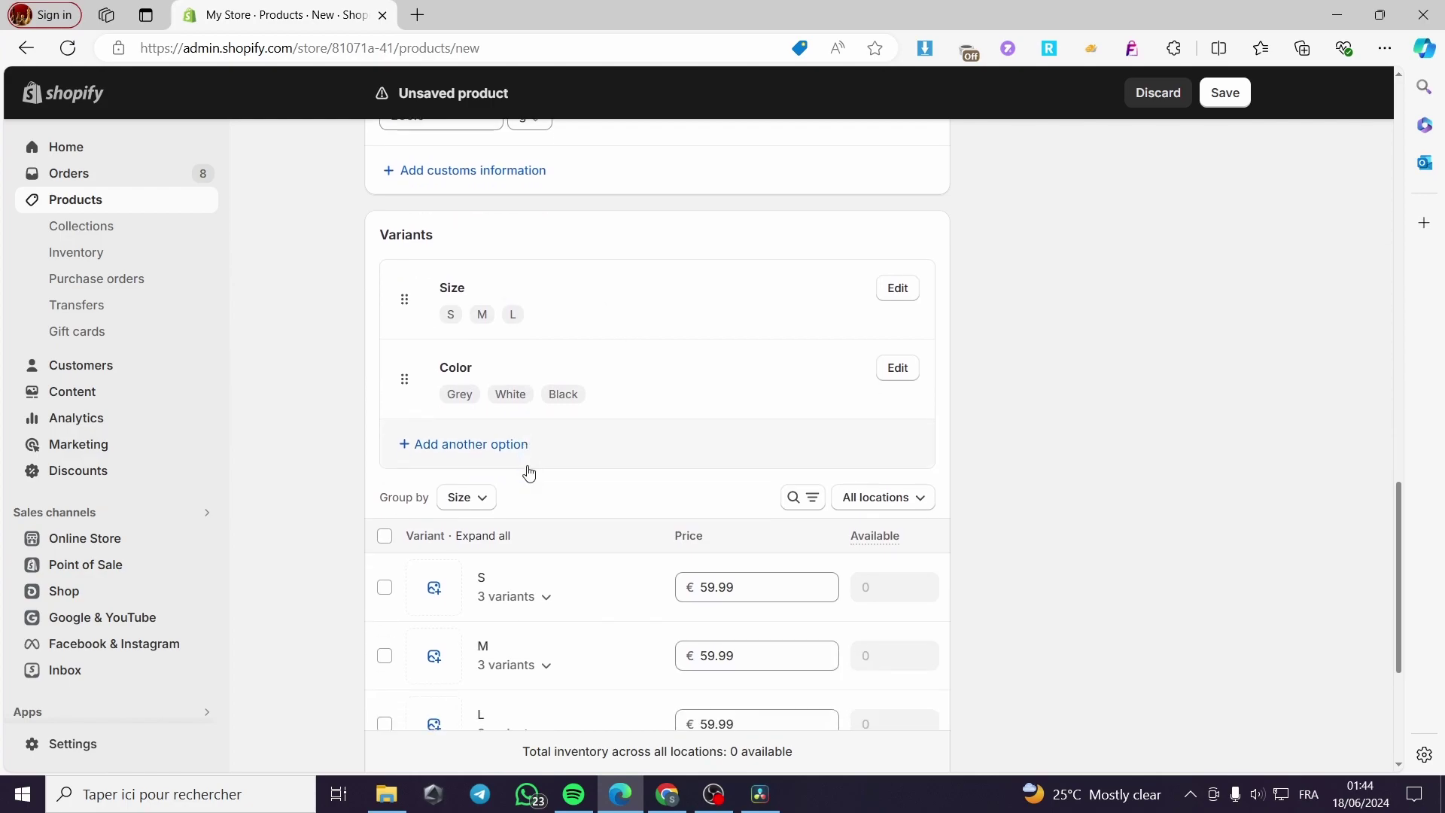
pyautogui.click(483, 410)
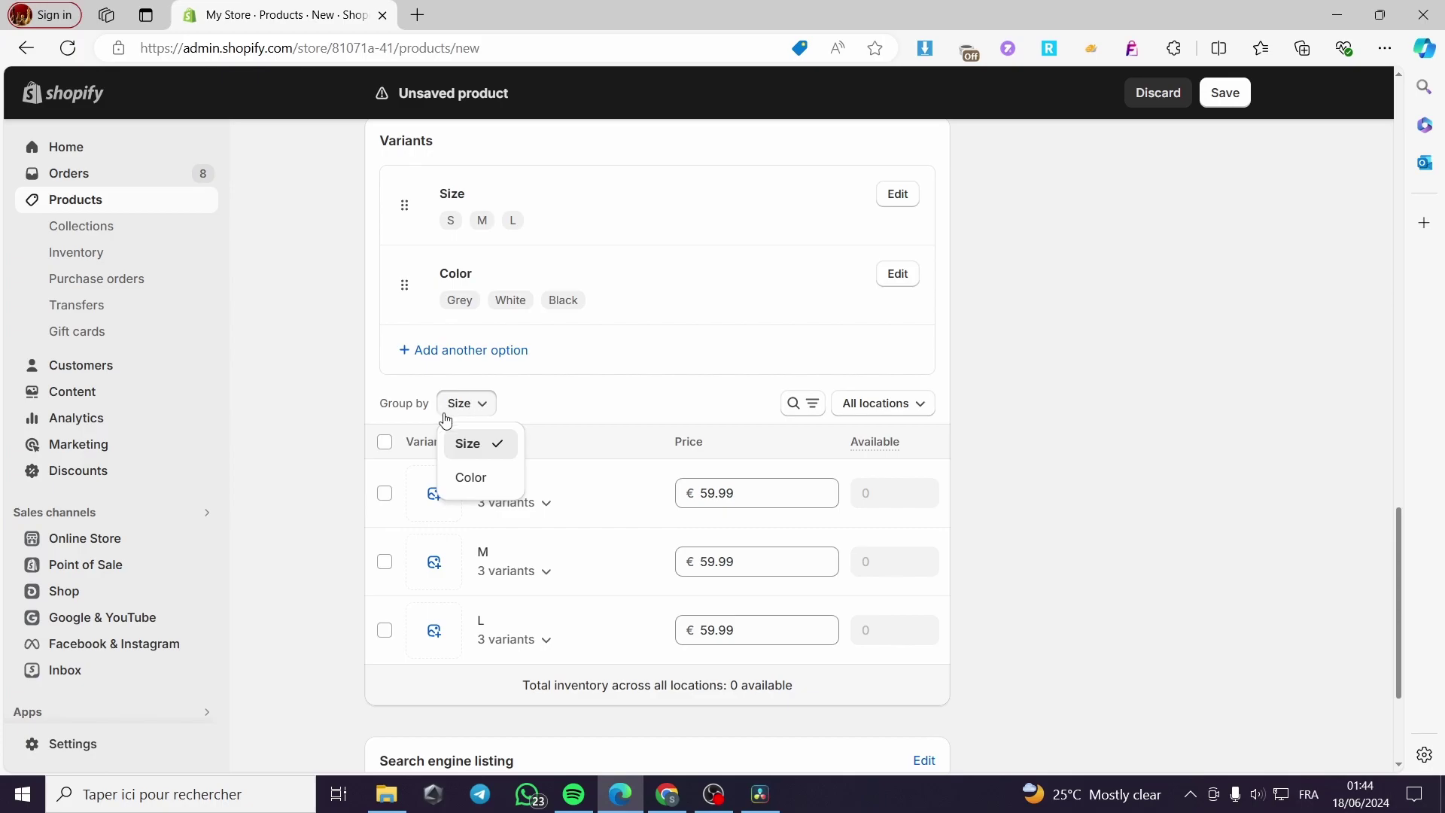
pyautogui.click(472, 477)
pyautogui.click(487, 407)
pyautogui.click(468, 444)
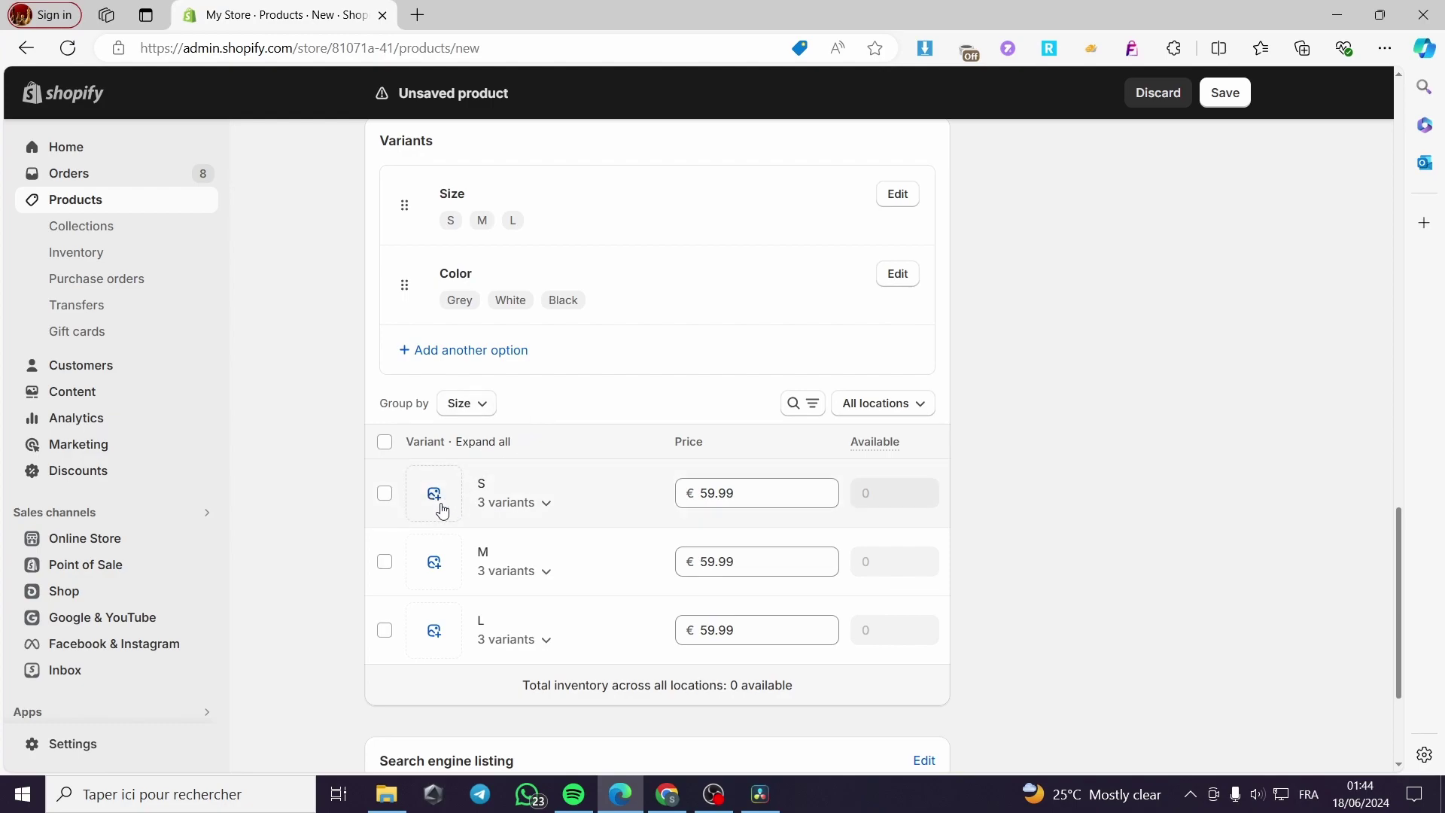
pyautogui.click(481, 402)
pyautogui.click(477, 480)
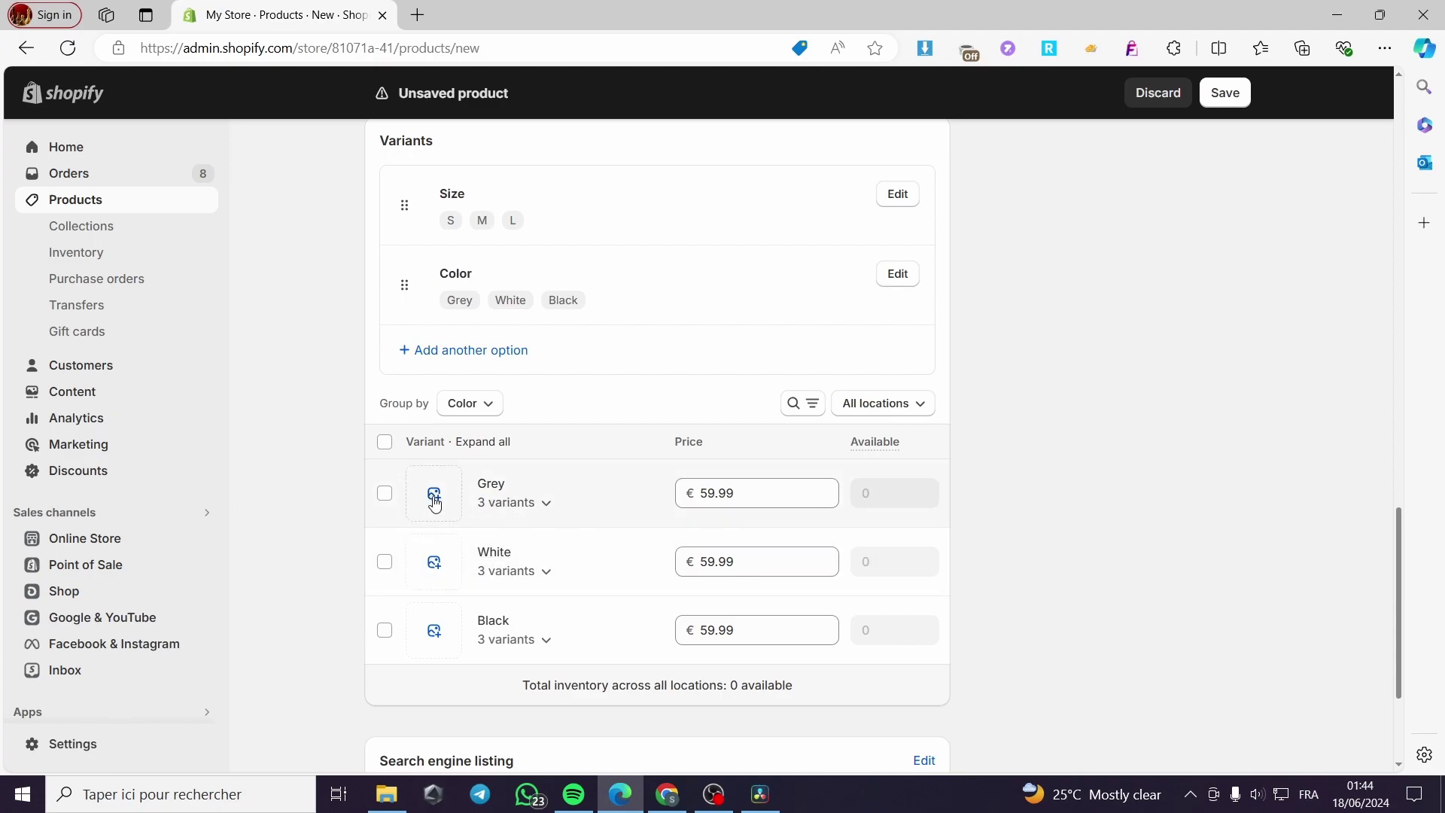
# Step: Expand the Grey group to view its size variants and collapse it again
pyautogui.click(544, 503)
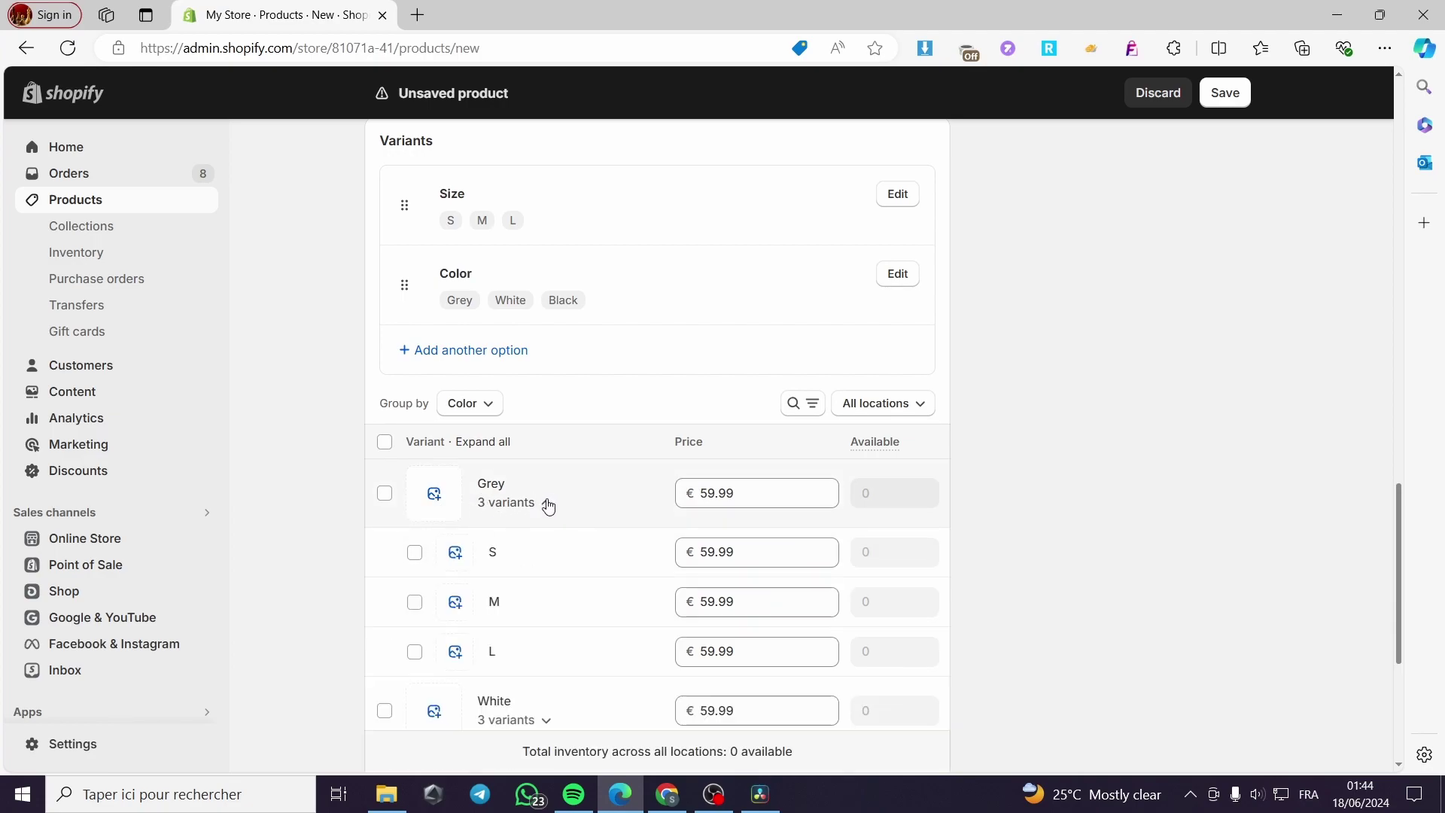
pyautogui.click(548, 504)
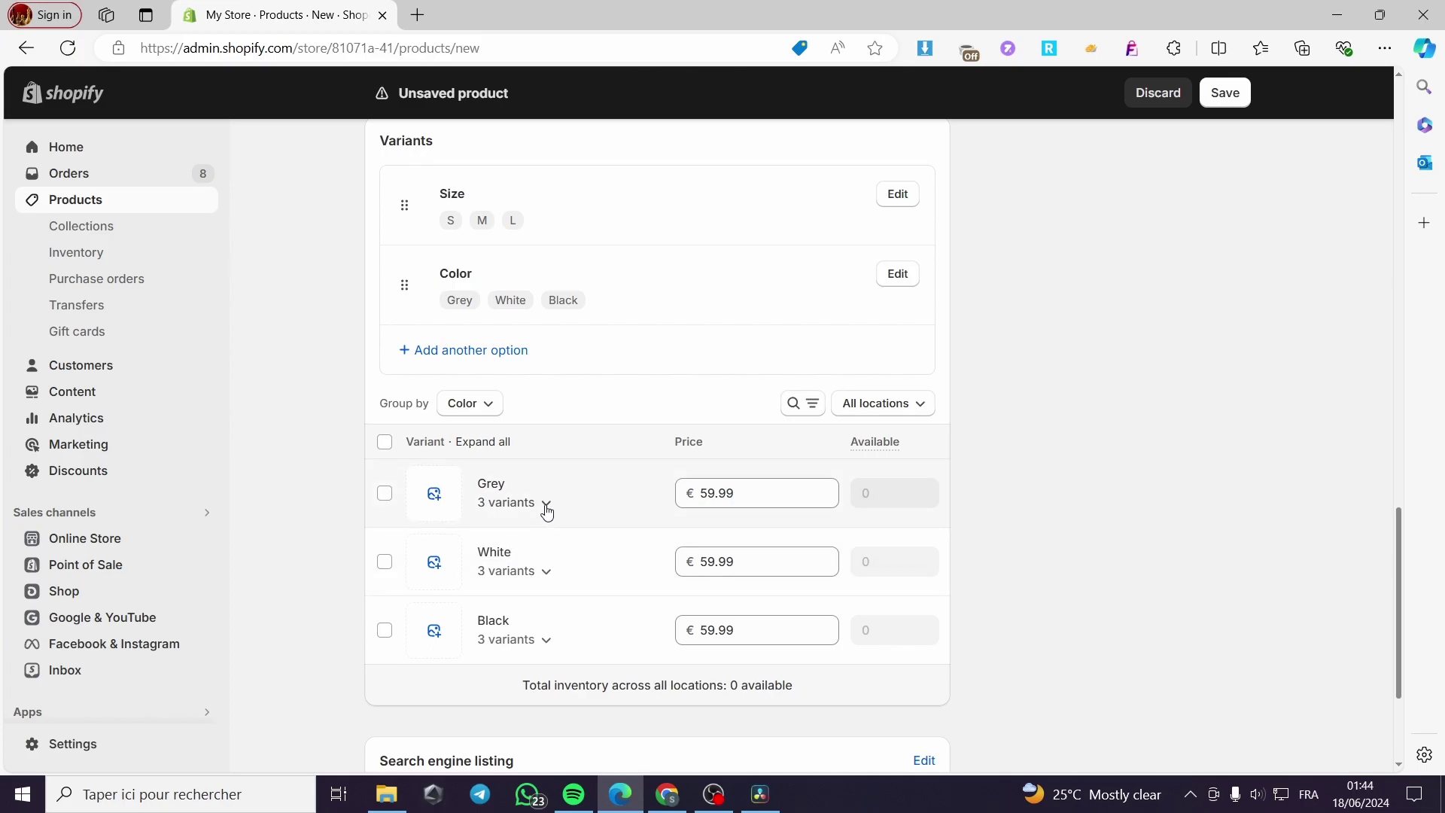
pyautogui.click(548, 504)
pyautogui.click(549, 504)
# Step: Upload the dark grey shirt picture 91GEbzFKw-L._AC_SX569_ from the Téléchargements folder and assign it to the Grey variants
pyautogui.click(436, 494)
pyautogui.click(683, 295)
pyautogui.moveTo(1022, 219); pyautogui.dragTo(1029, 369)
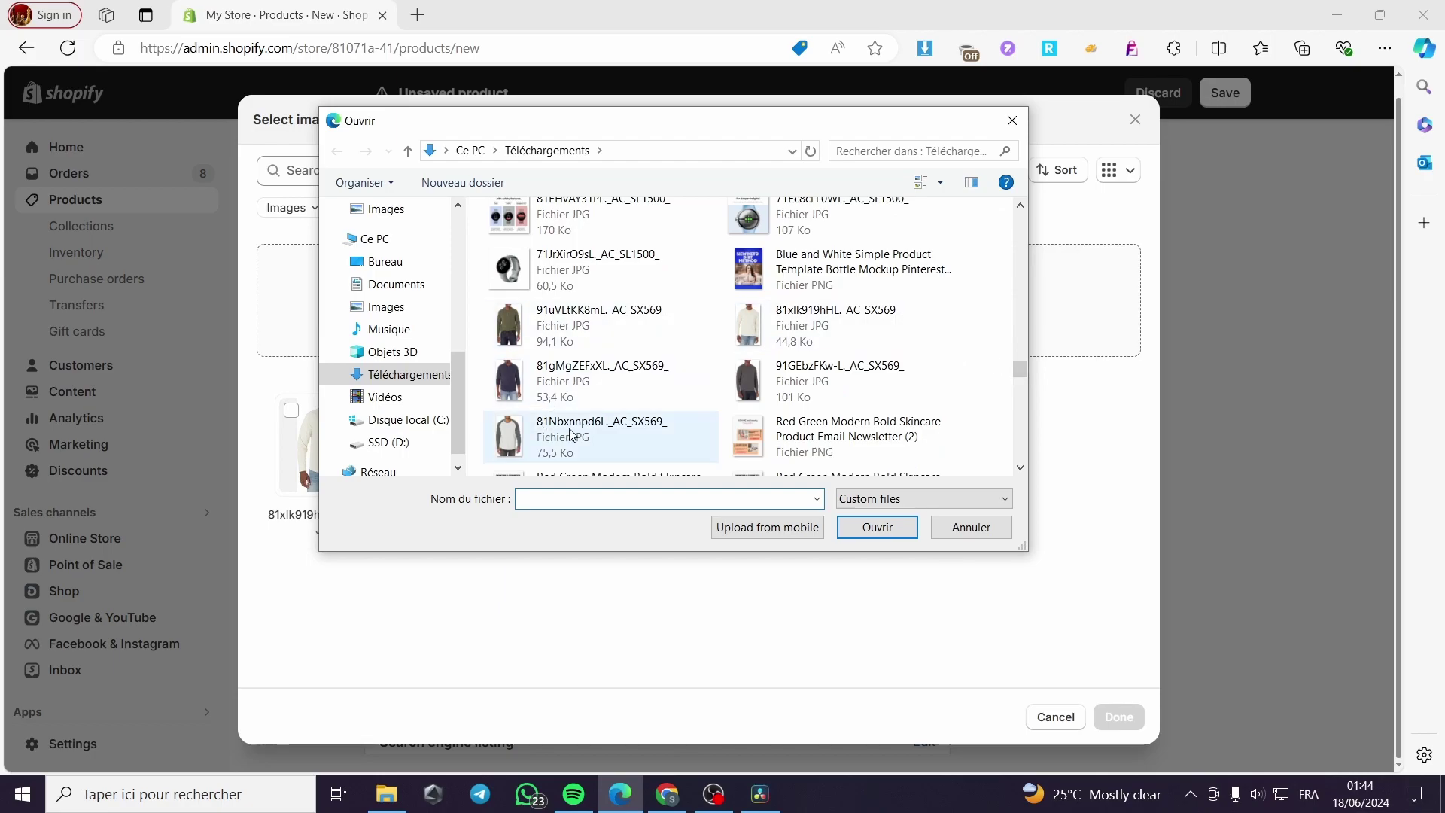
pyautogui.click(796, 377)
pyautogui.click(888, 521)
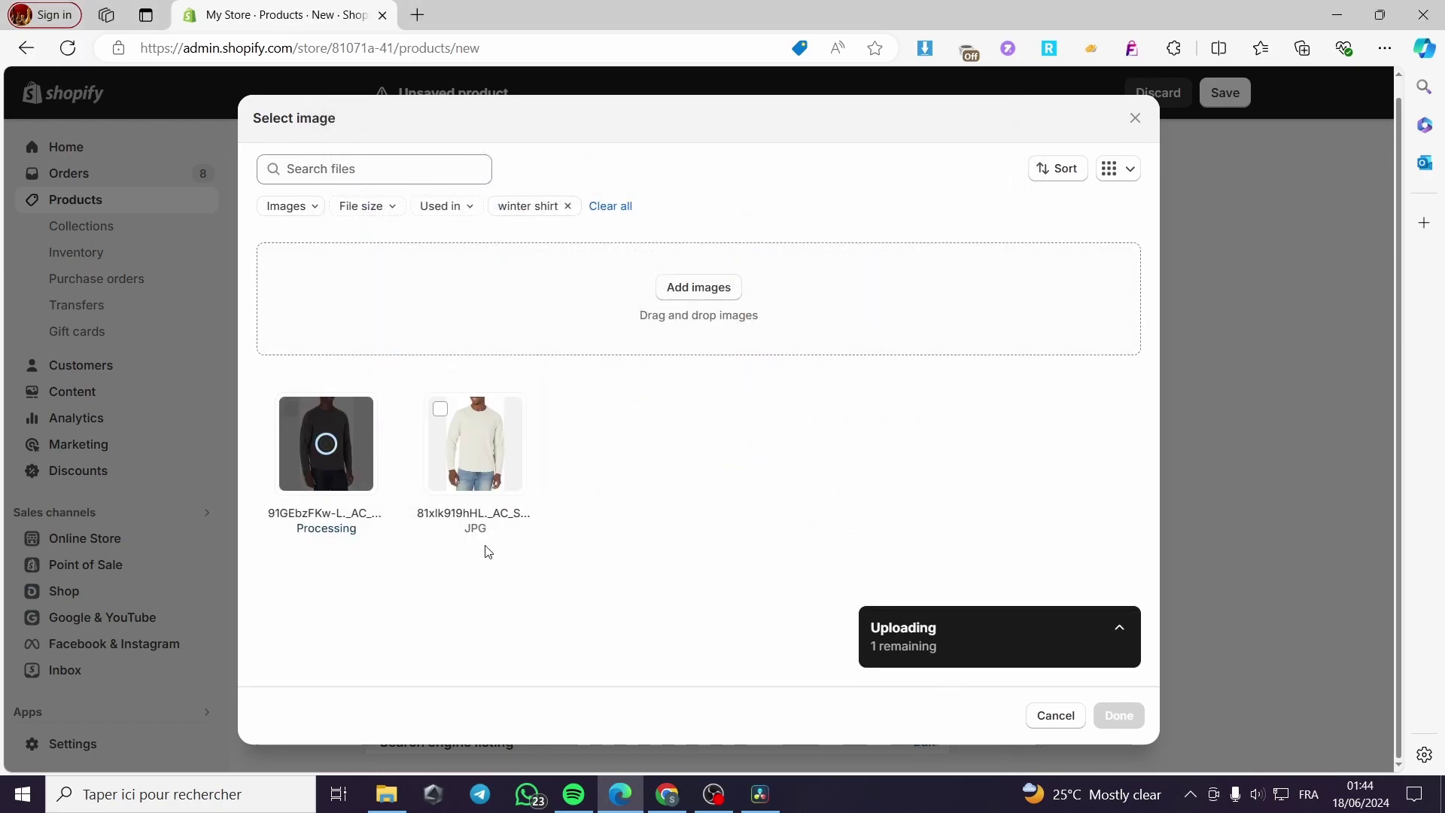
pyautogui.click(1136, 718)
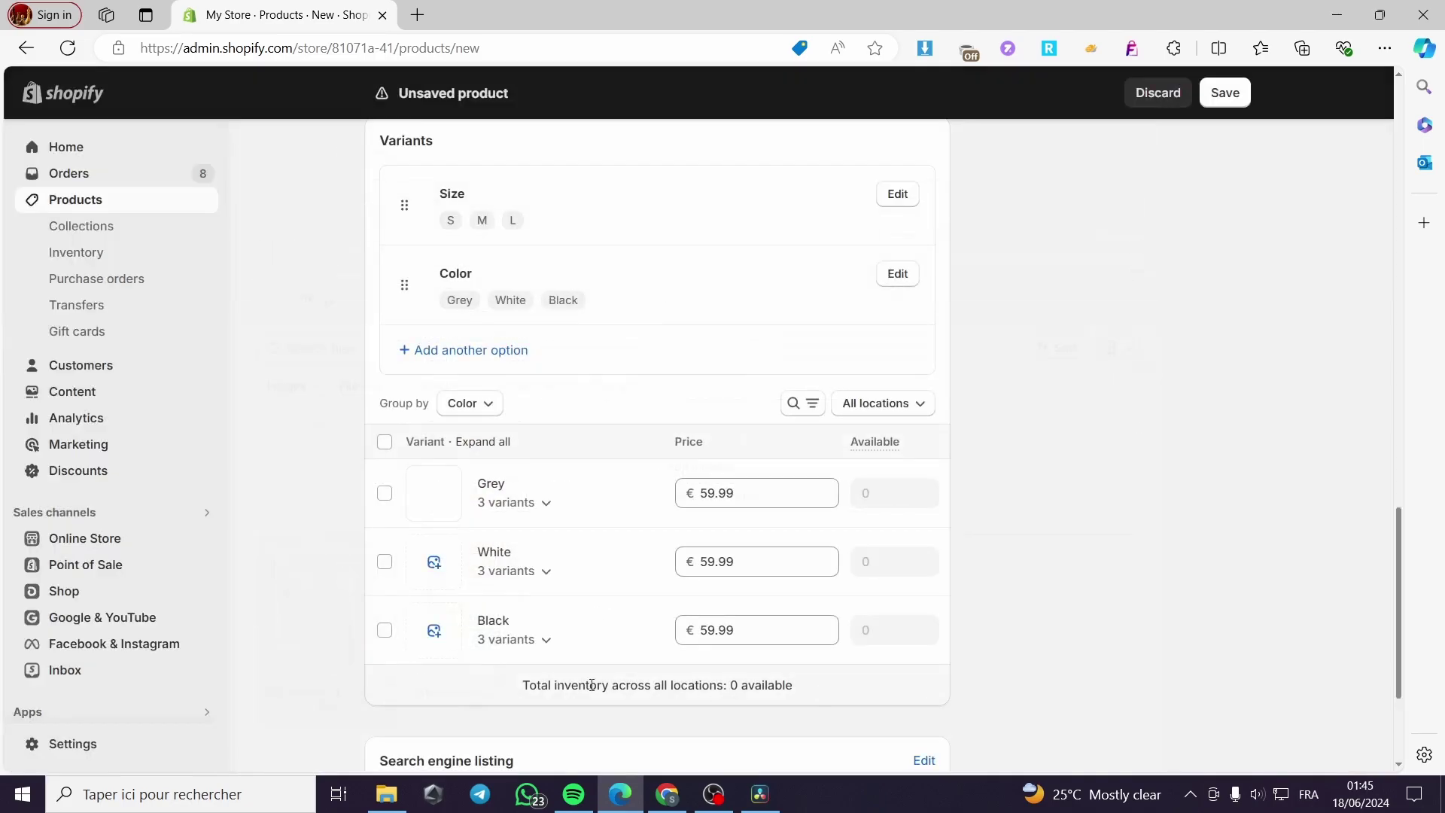
# Step: Assign the product's existing white shirt image to the White variants
pyautogui.click(434, 566)
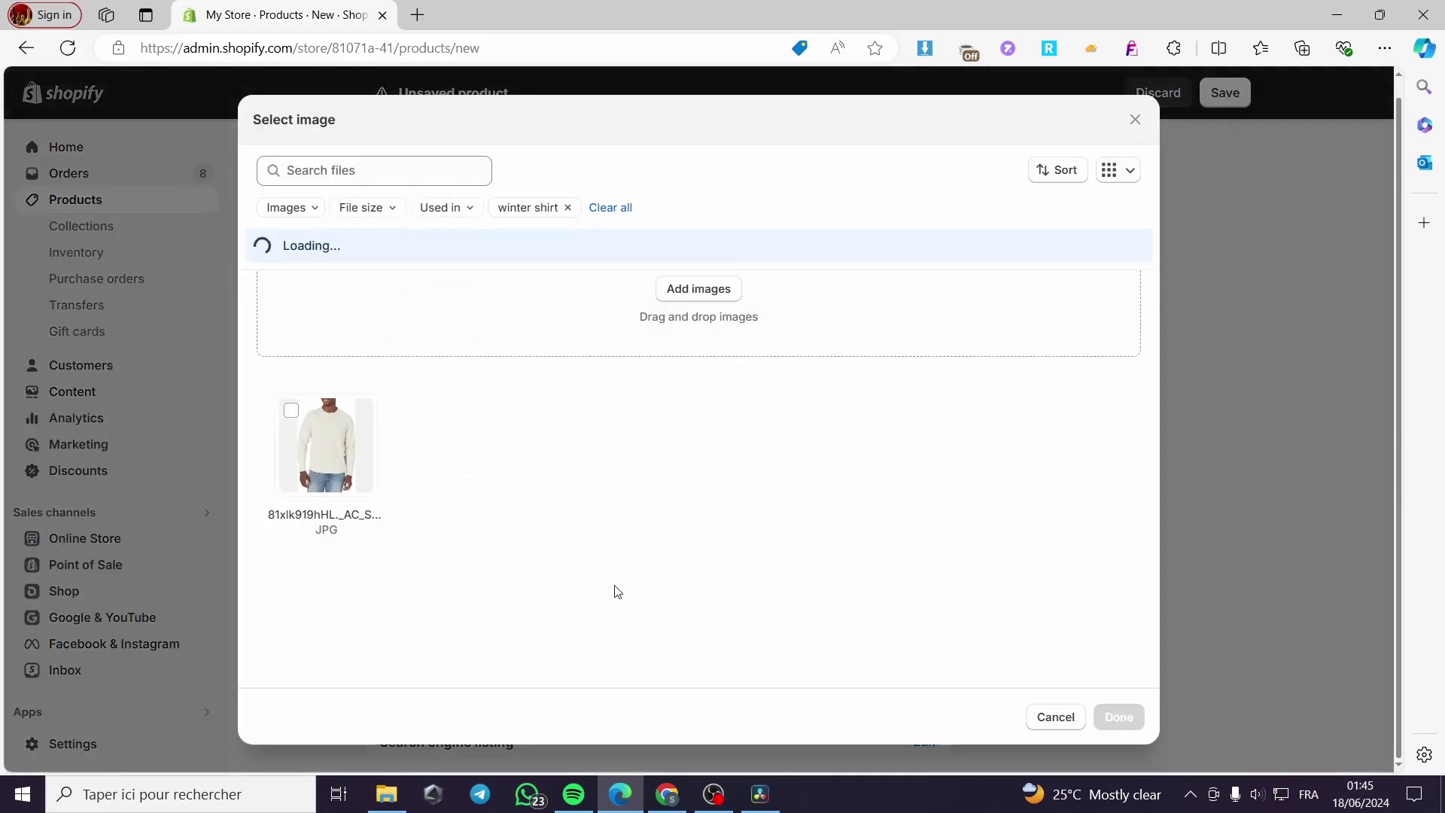
pyautogui.click(291, 411)
pyautogui.click(1120, 718)
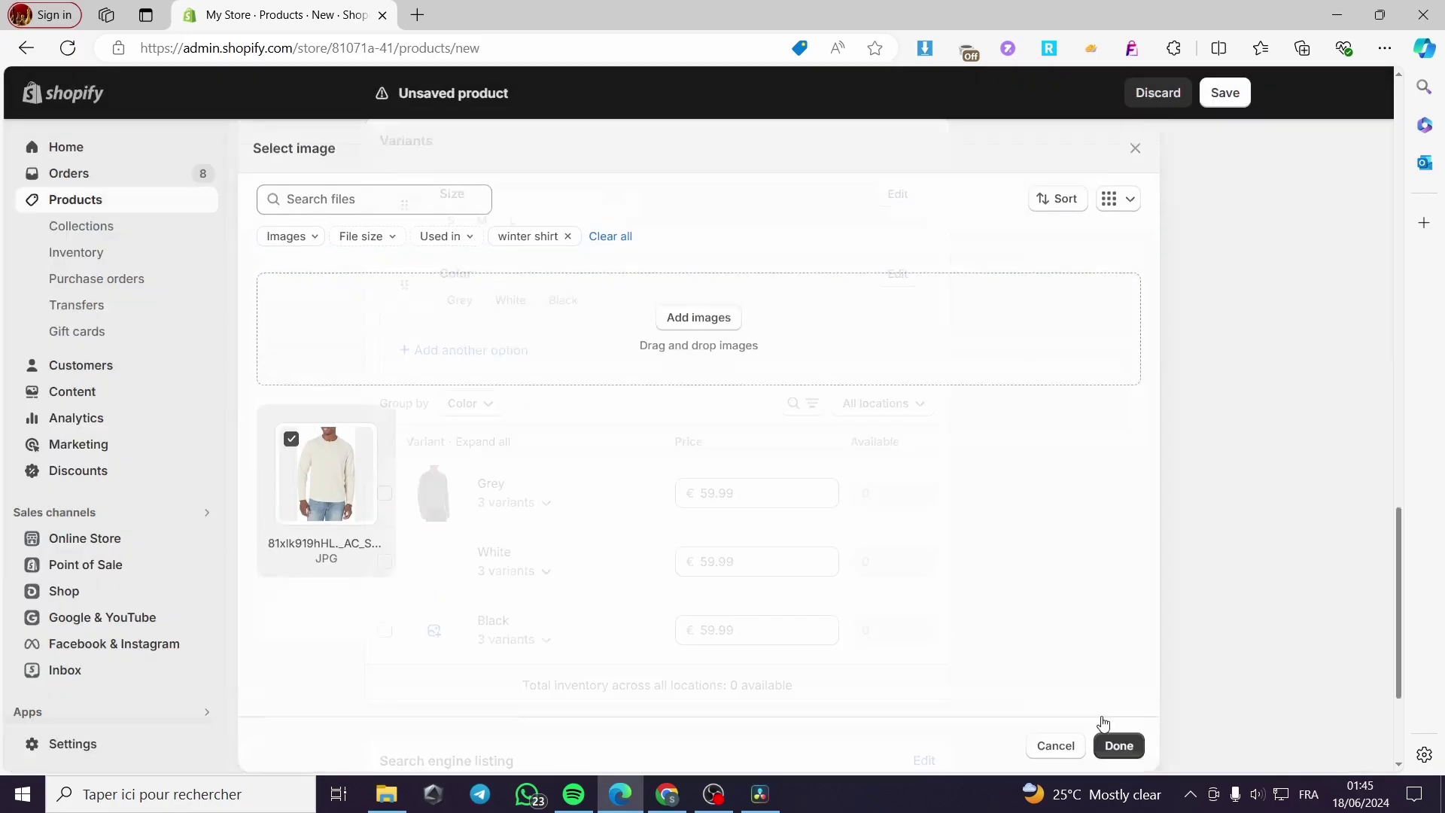
# Step: Upload the dark shirt picture 81gMgZEFxXL._AC_SX569_ from the Téléchargements folder and assign it to the Black variants
pyautogui.click(434, 636)
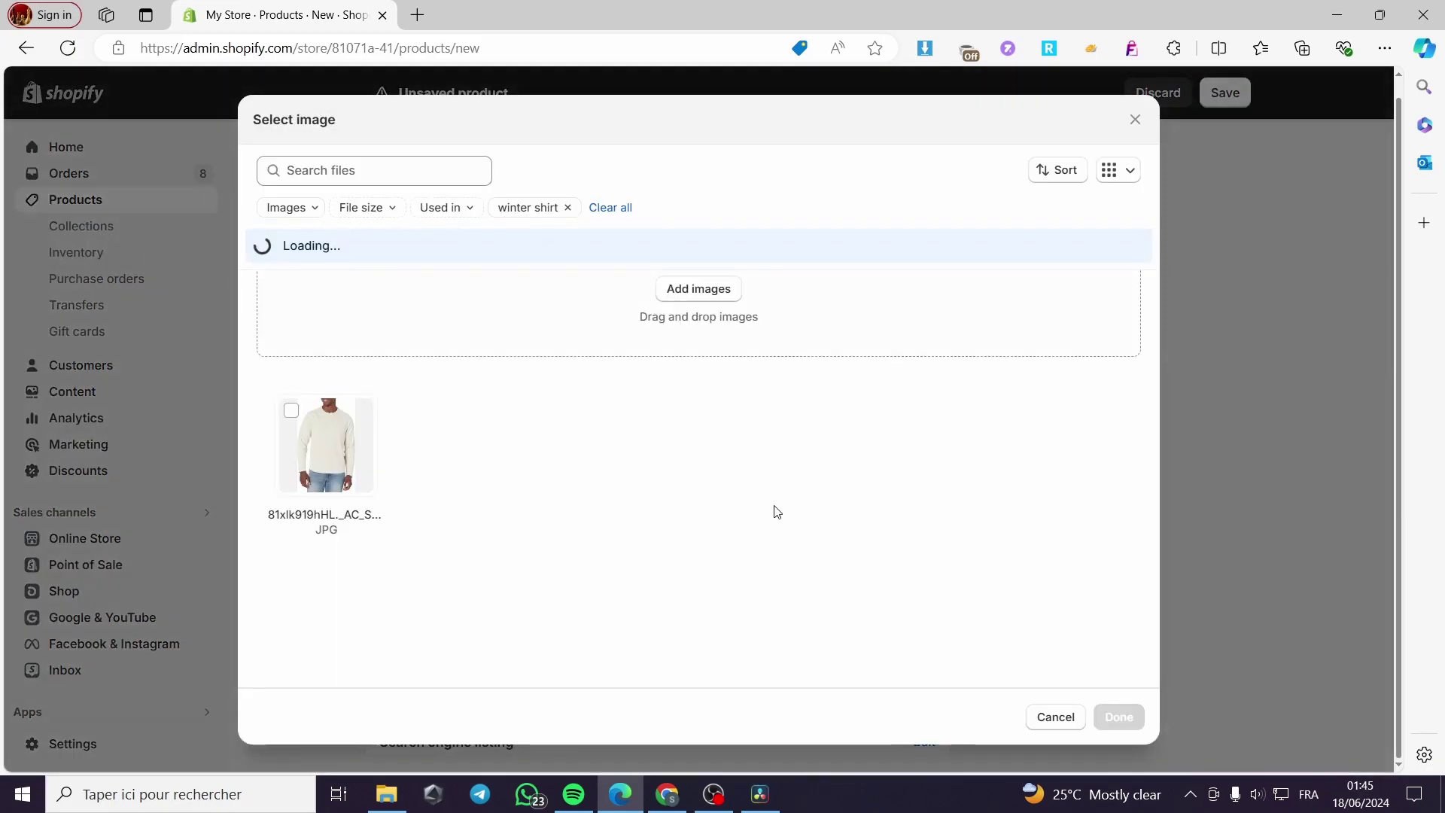
pyautogui.click(693, 301)
pyautogui.moveTo(1021, 224); pyautogui.dragTo(1019, 371)
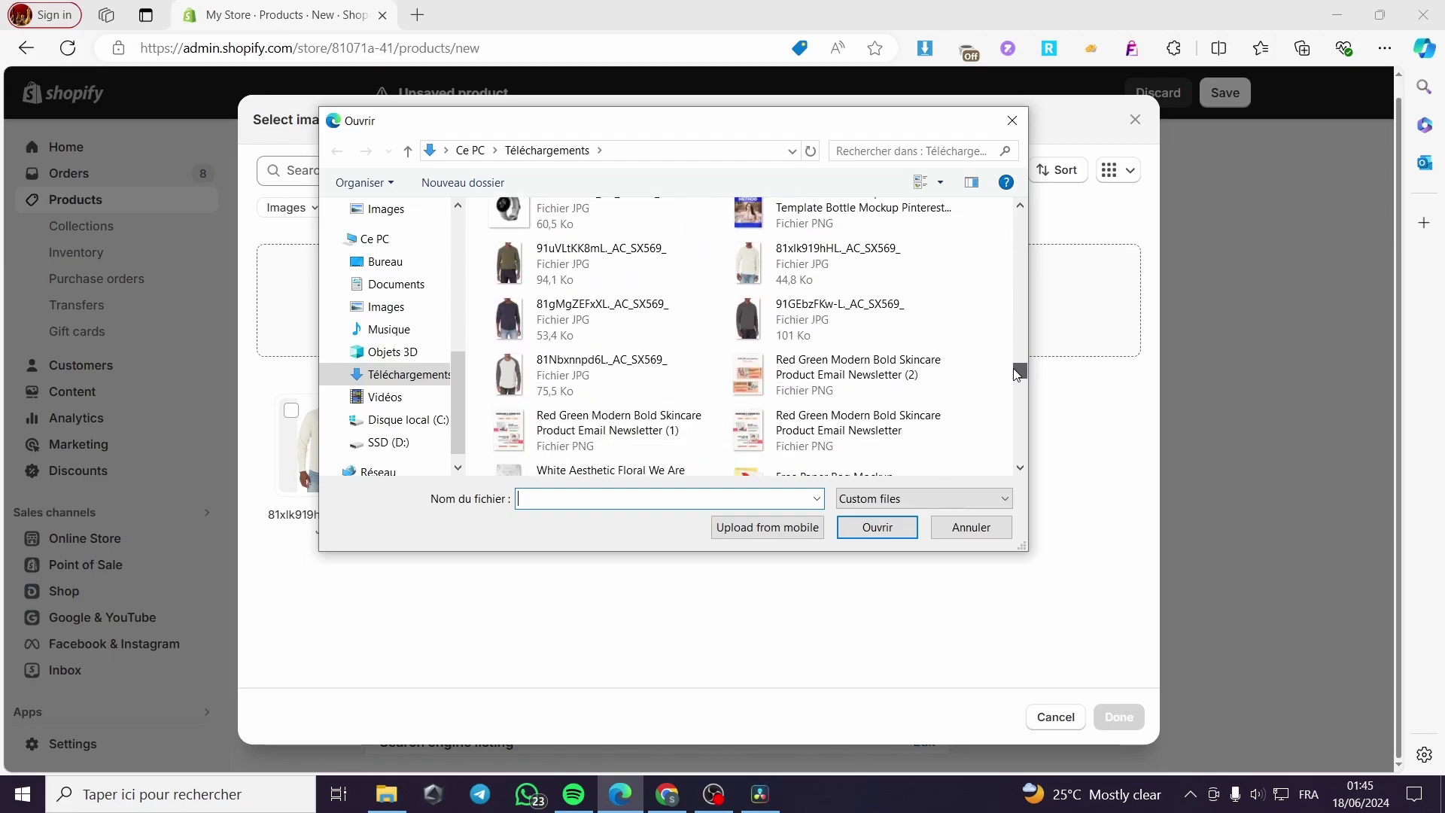
pyautogui.click(587, 319)
pyautogui.click(885, 528)
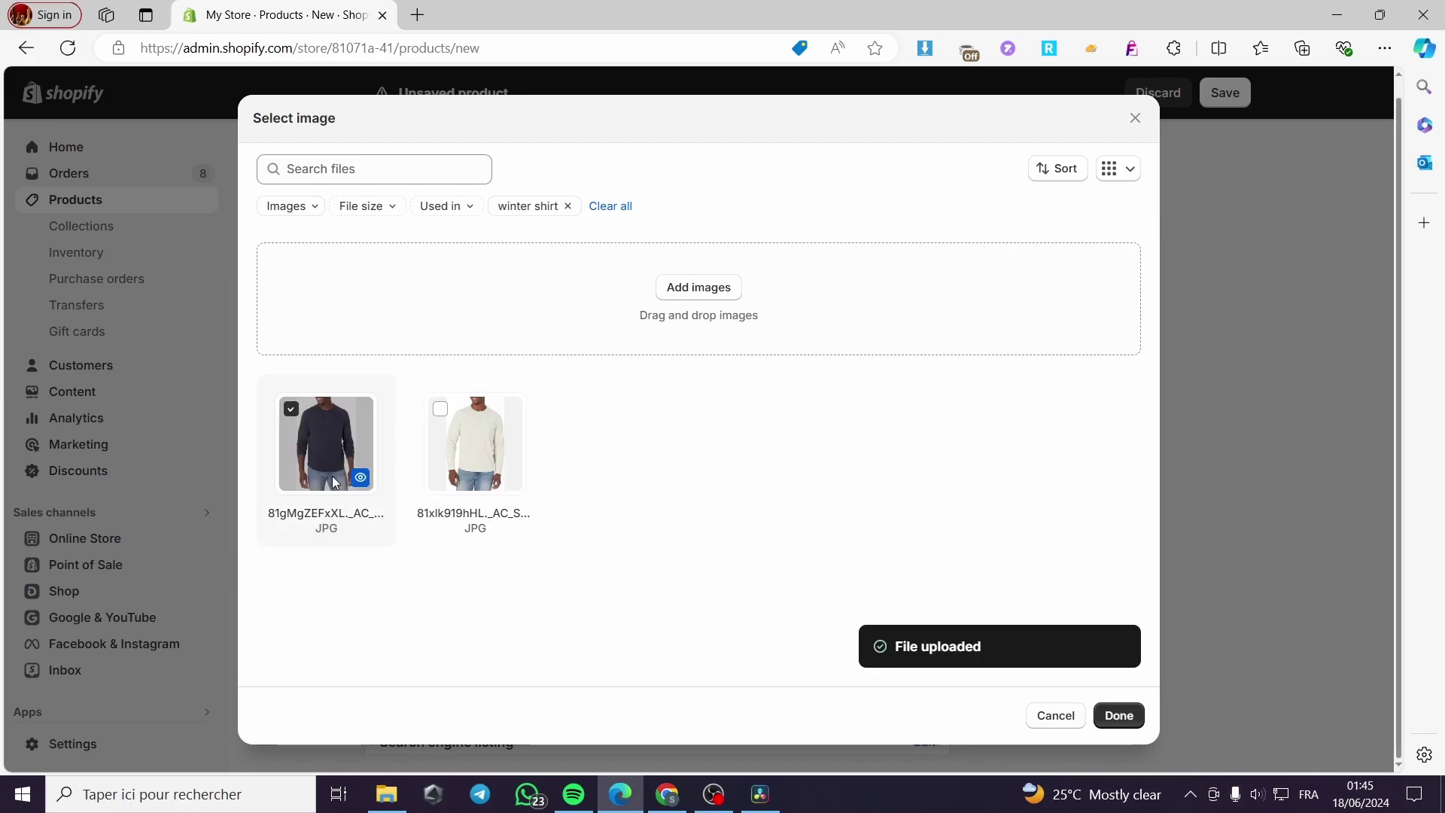
pyautogui.click(1114, 725)
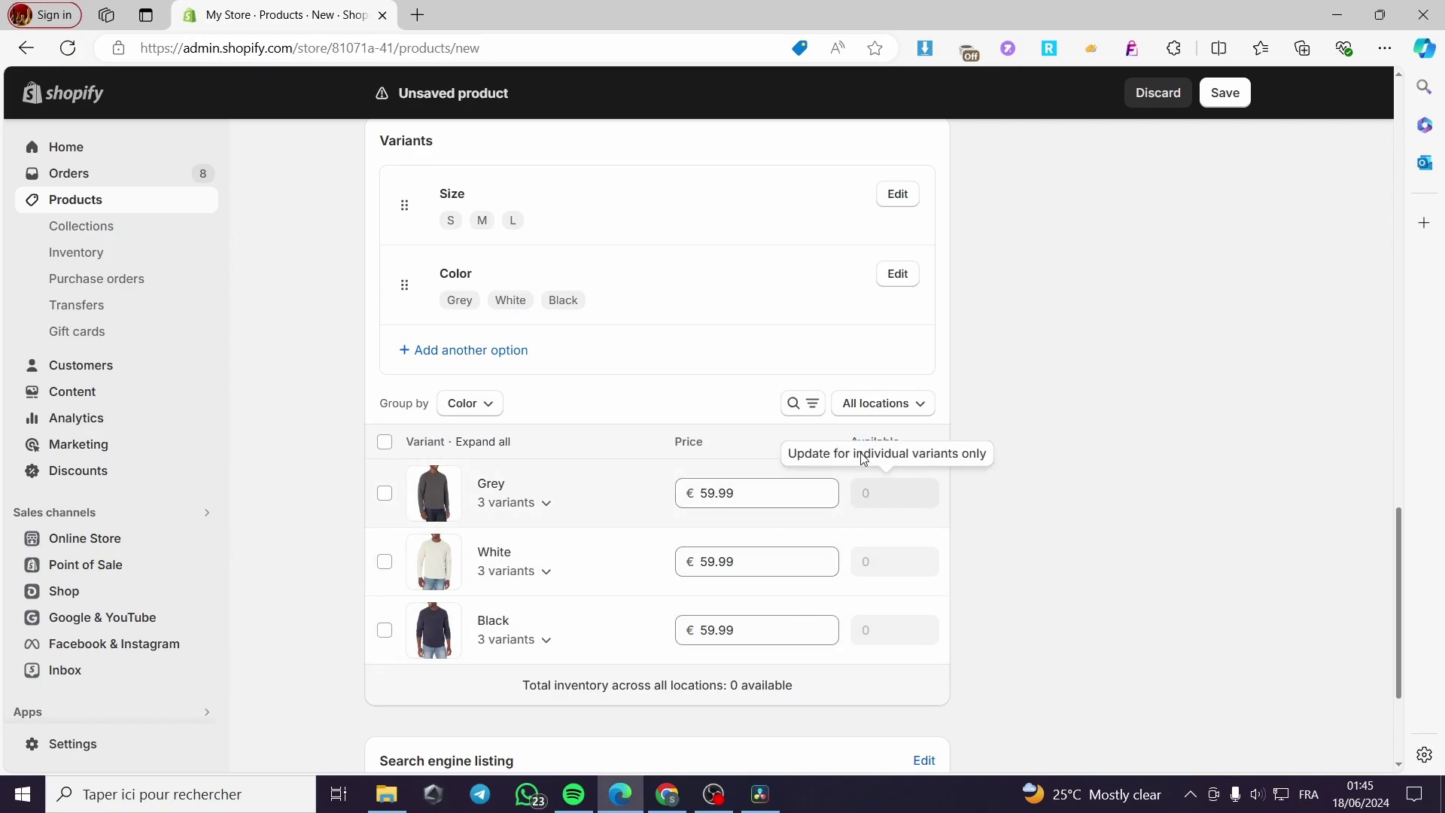
# Step: Show the variants' inventory for the cite rym location only and look over the list
pyautogui.click(919, 406)
pyautogui.click(832, 542)
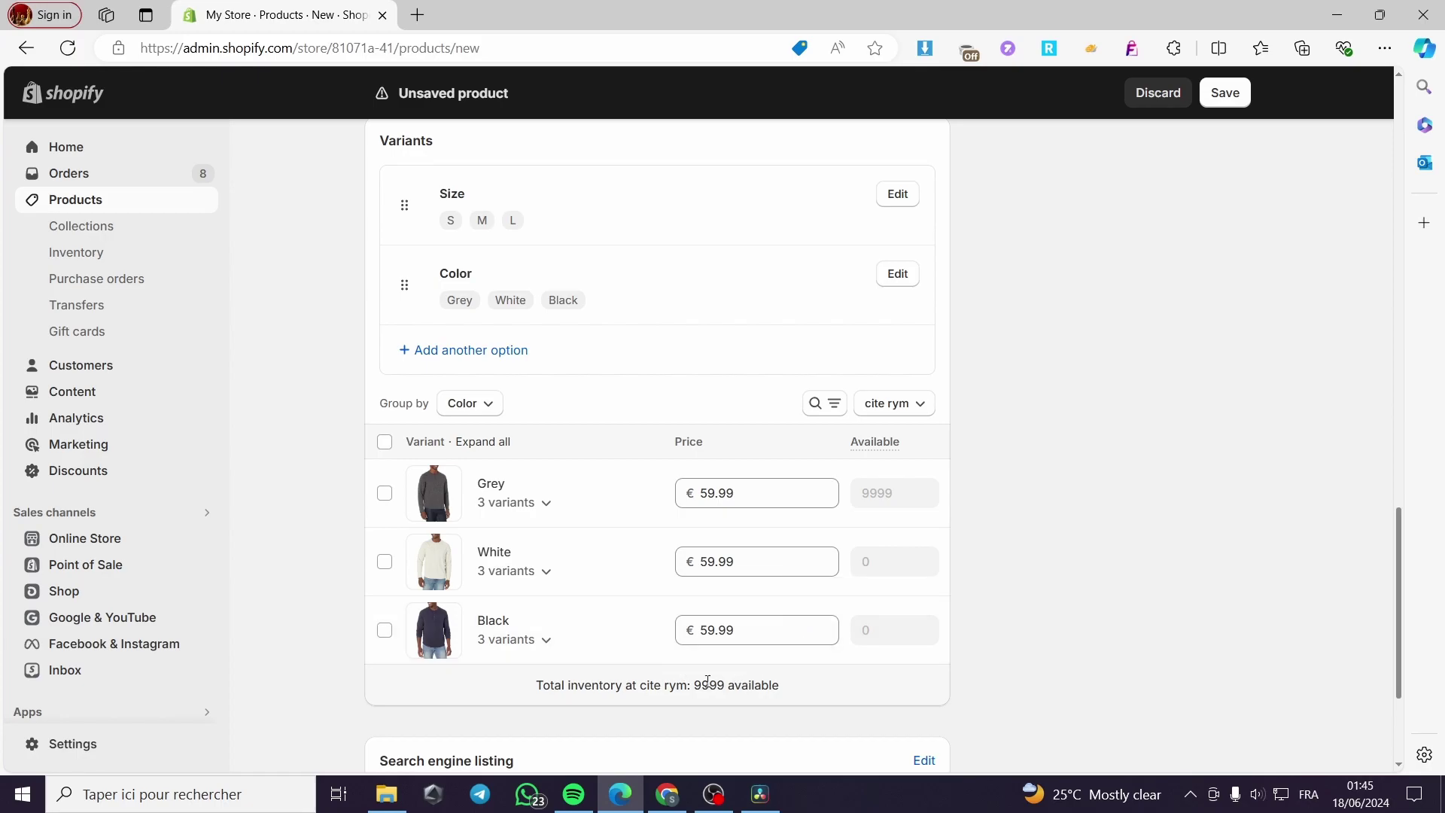
pyautogui.scroll(-3, 986, 625)
pyautogui.scroll(5, 580, 548)
pyautogui.scroll(-3, 538, 558)
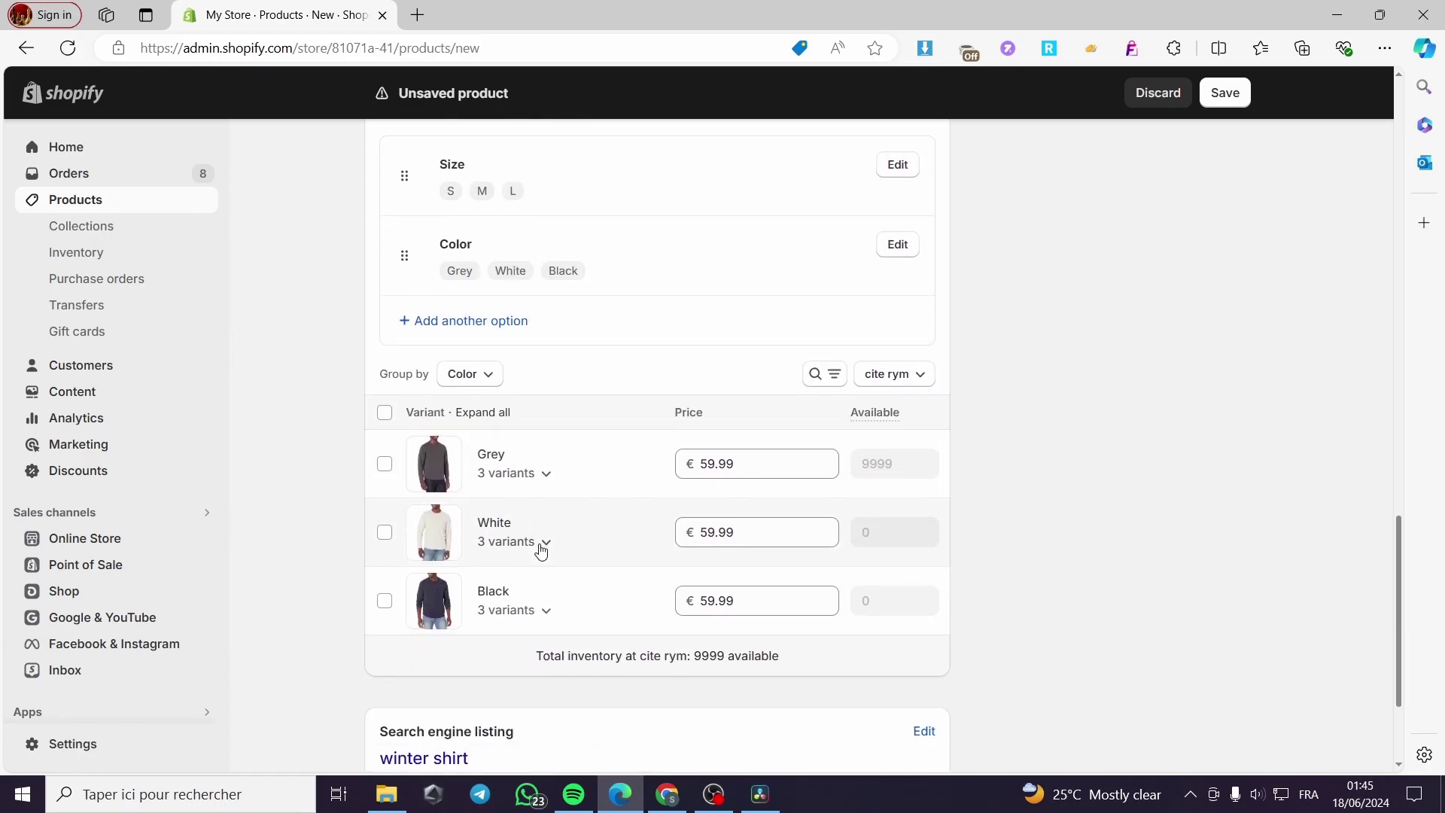
pyautogui.scroll(3, 549, 559)
pyautogui.scroll(1, 527, 557)
pyautogui.click(459, 510)
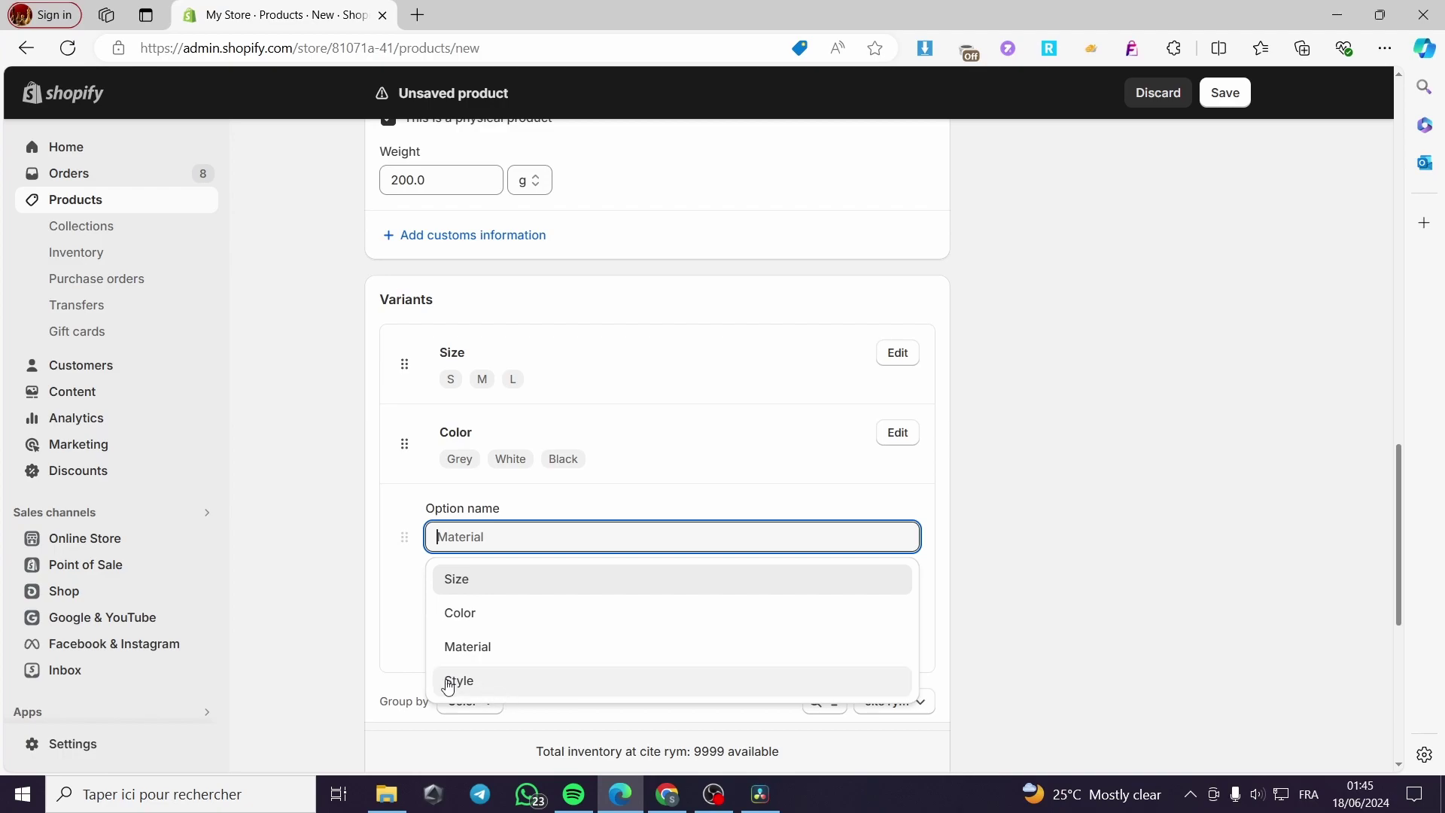
pyautogui.click(522, 686)
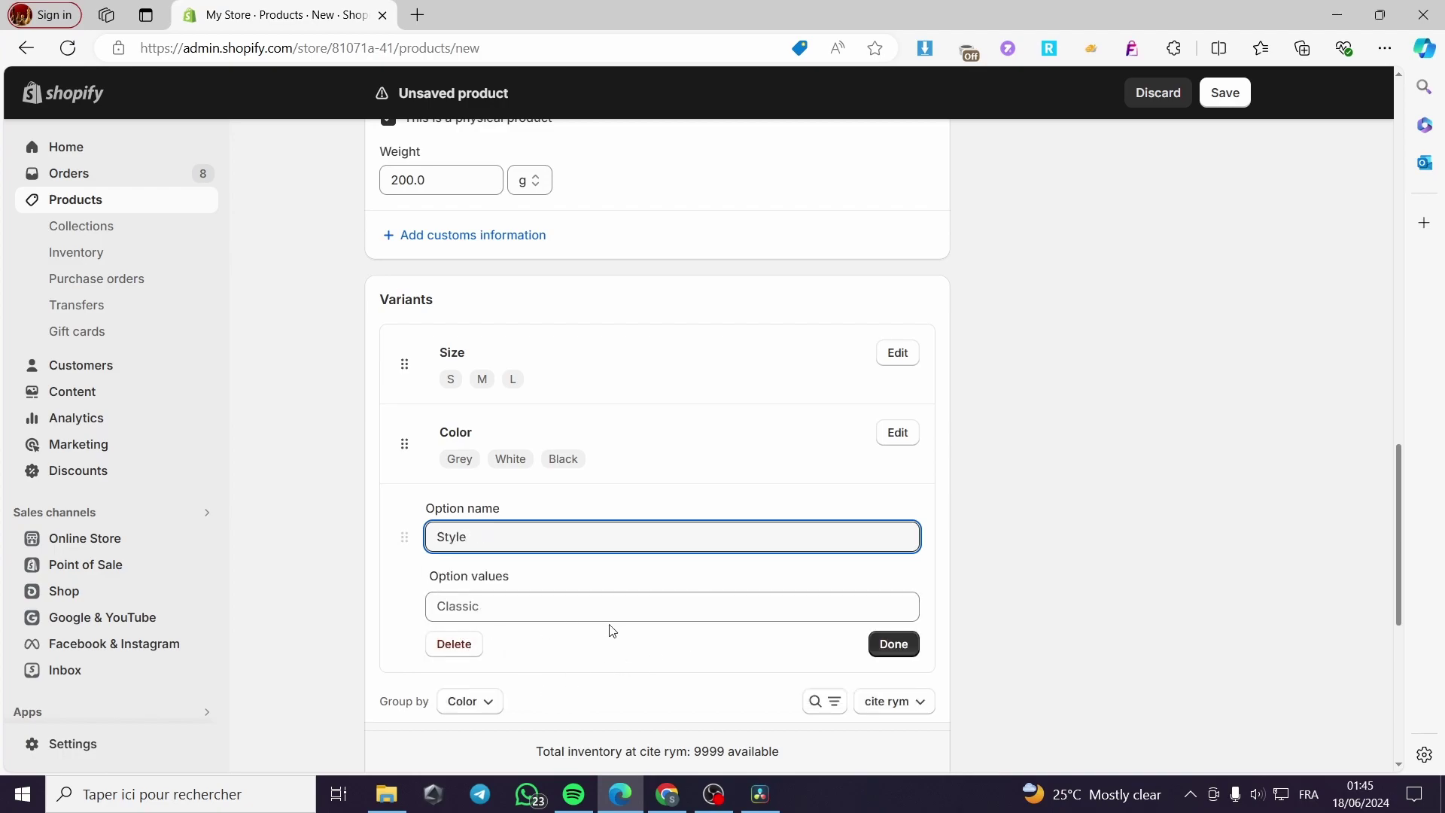
pyautogui.click(568, 602)
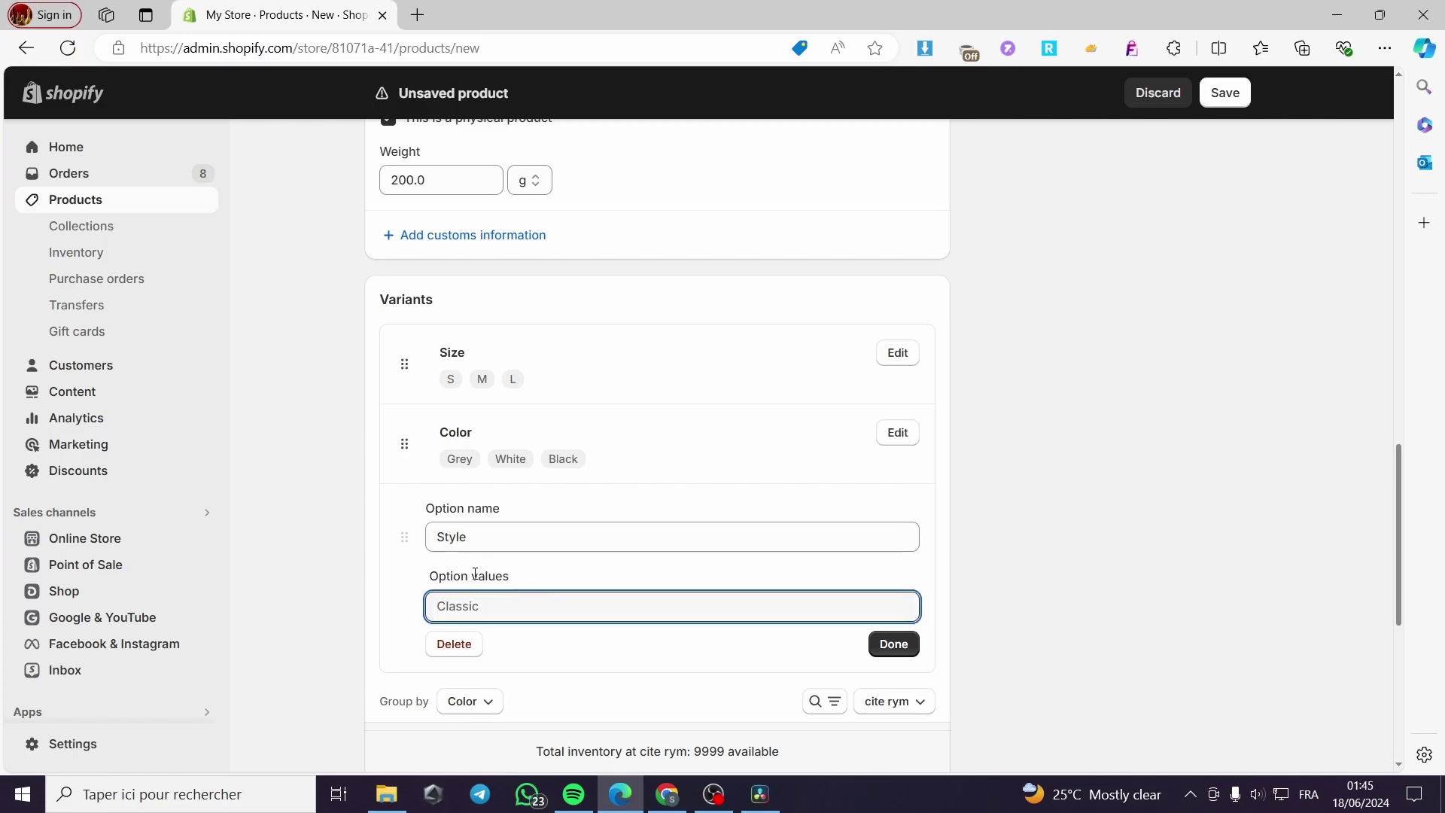
pyautogui.click(467, 651)
pyautogui.click(471, 667)
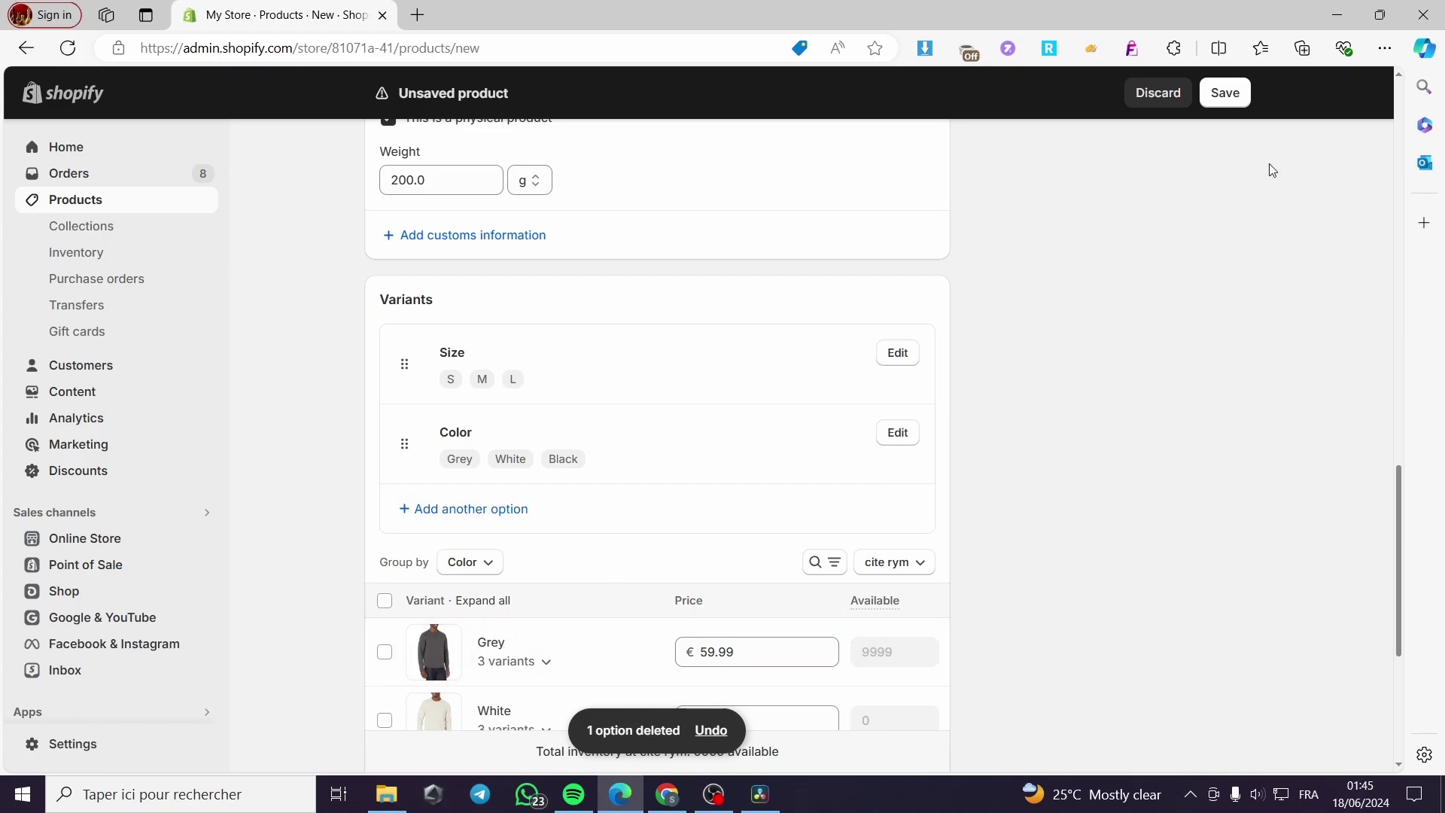
# Step: Save the winter shirt product and open its page in the online store
pyautogui.click(1225, 93)
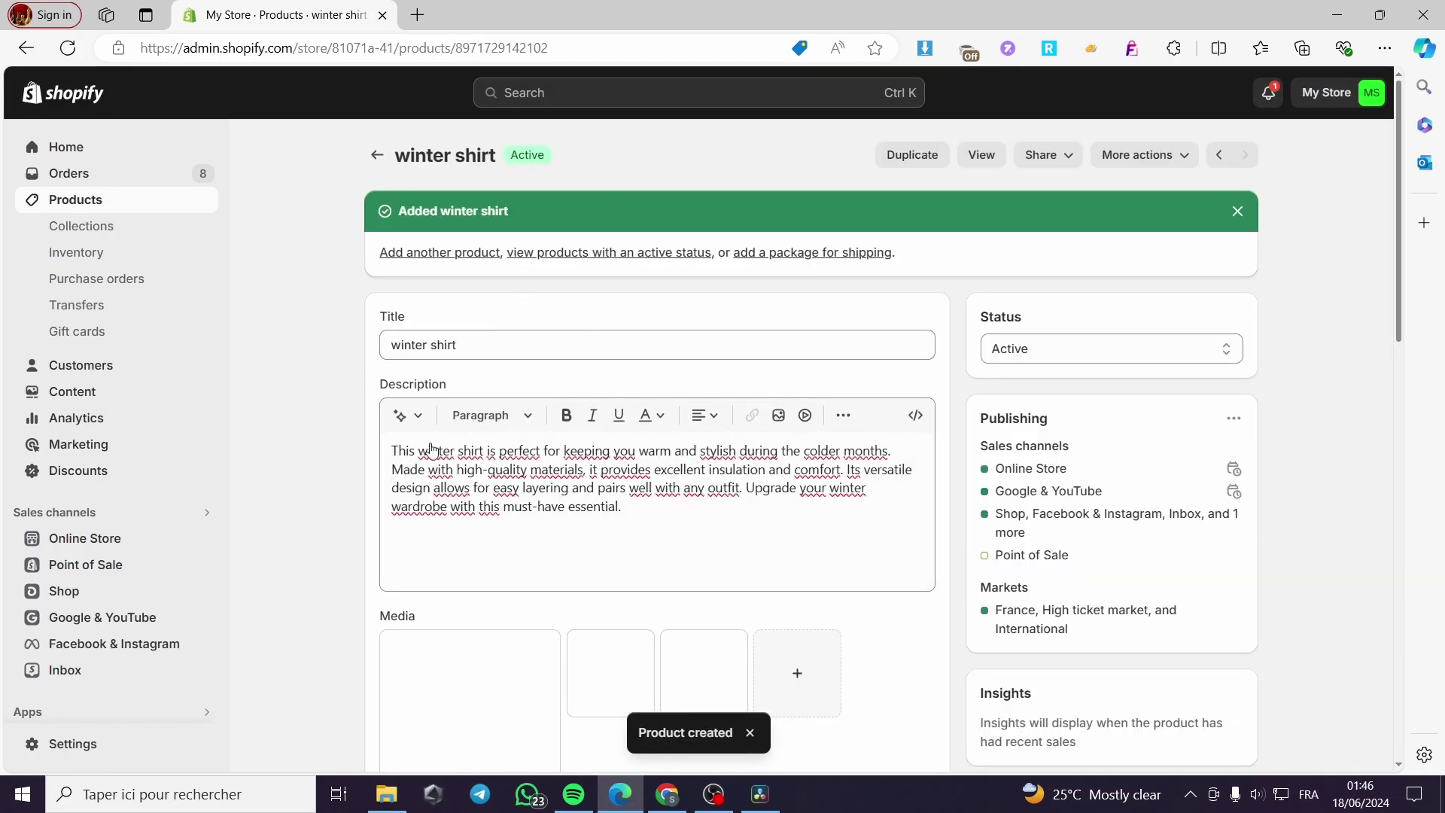
pyautogui.click(988, 161)
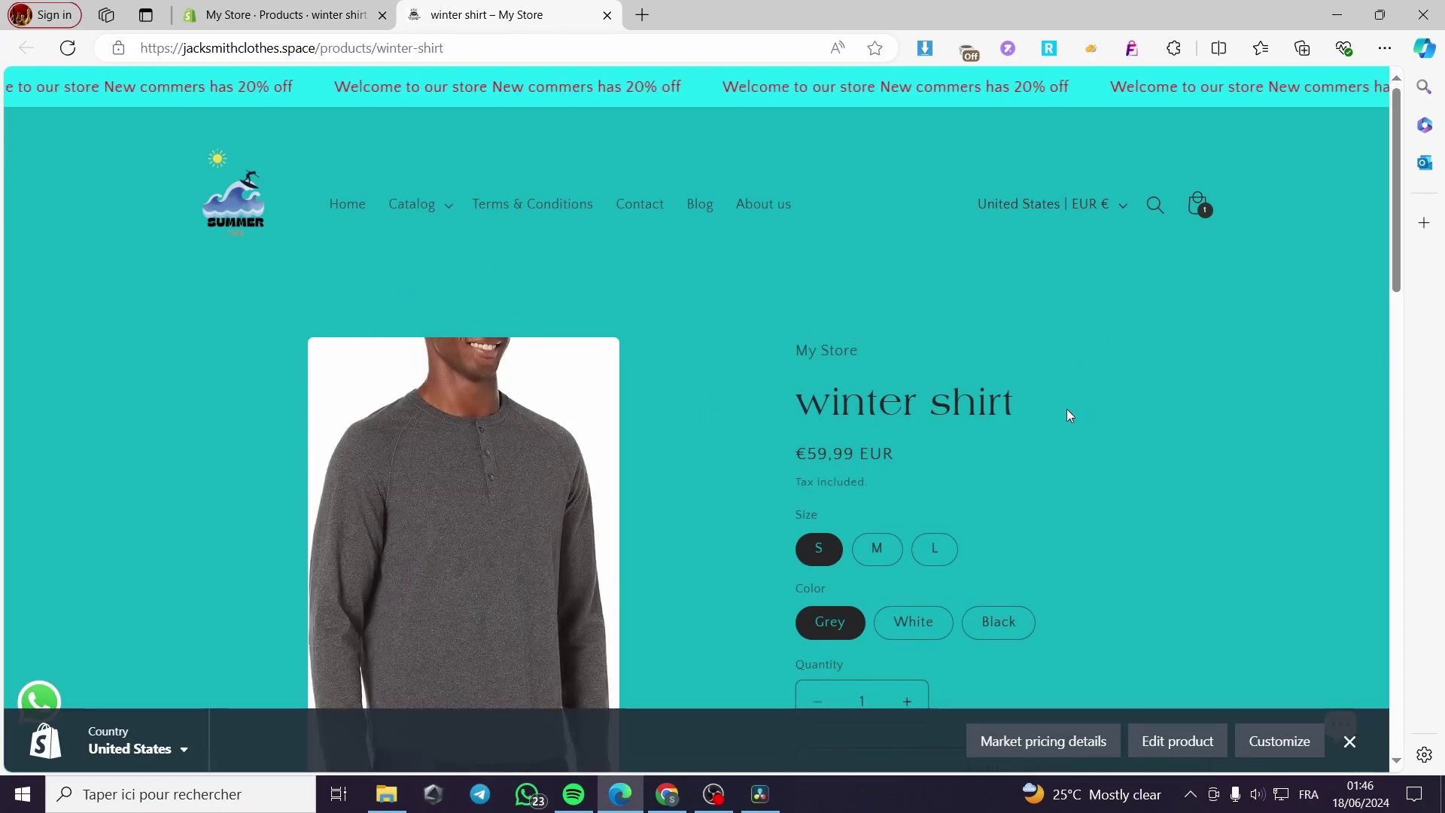
# Step: Preview the product page's variants by choosing sizes M and L and the colors White and Black
pyautogui.scroll(-2, 895, 422)
pyautogui.click(877, 455)
pyautogui.click(936, 458)
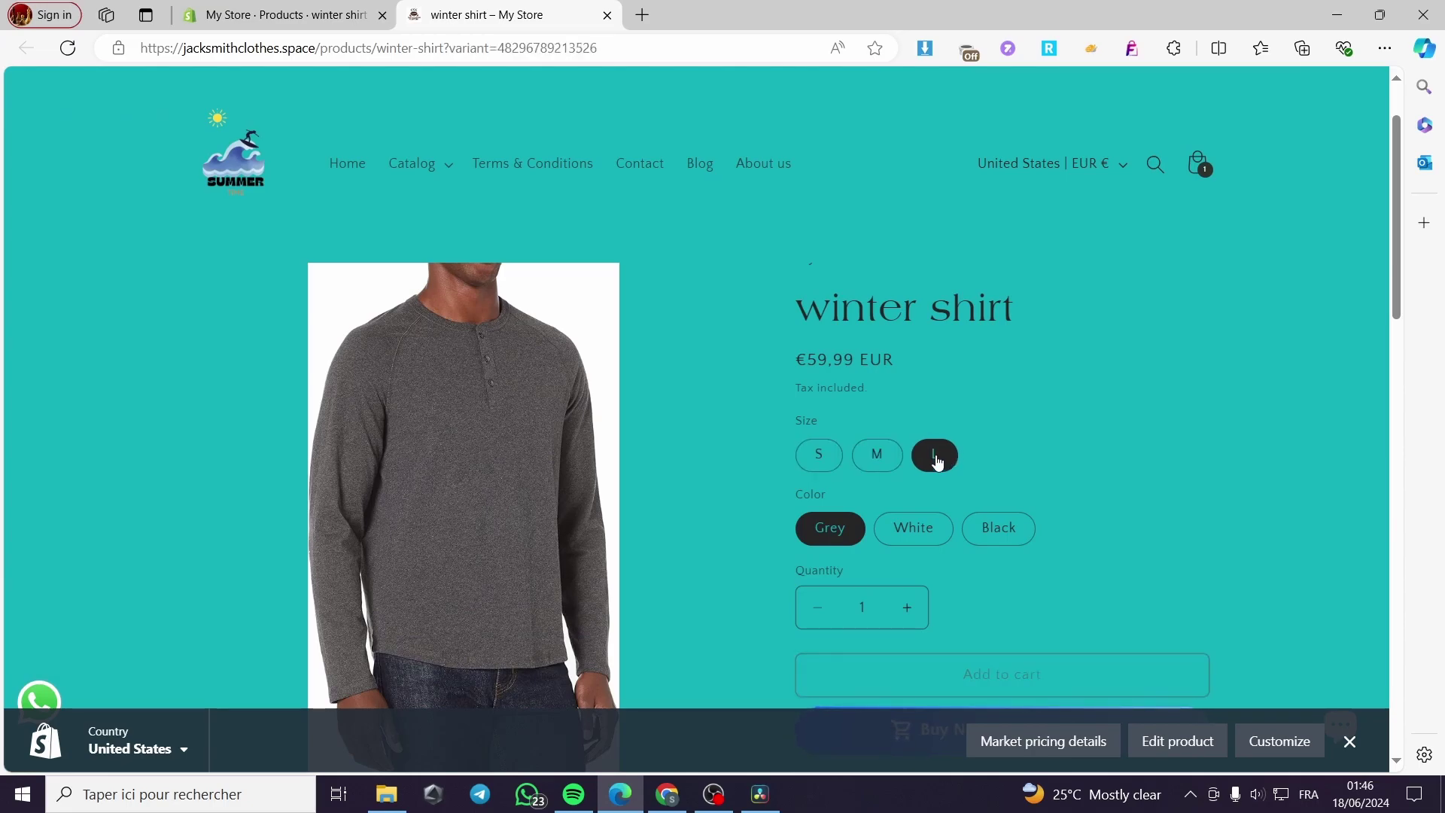
pyautogui.scroll(-2, 557, 407)
pyautogui.scroll(2, 577, 390)
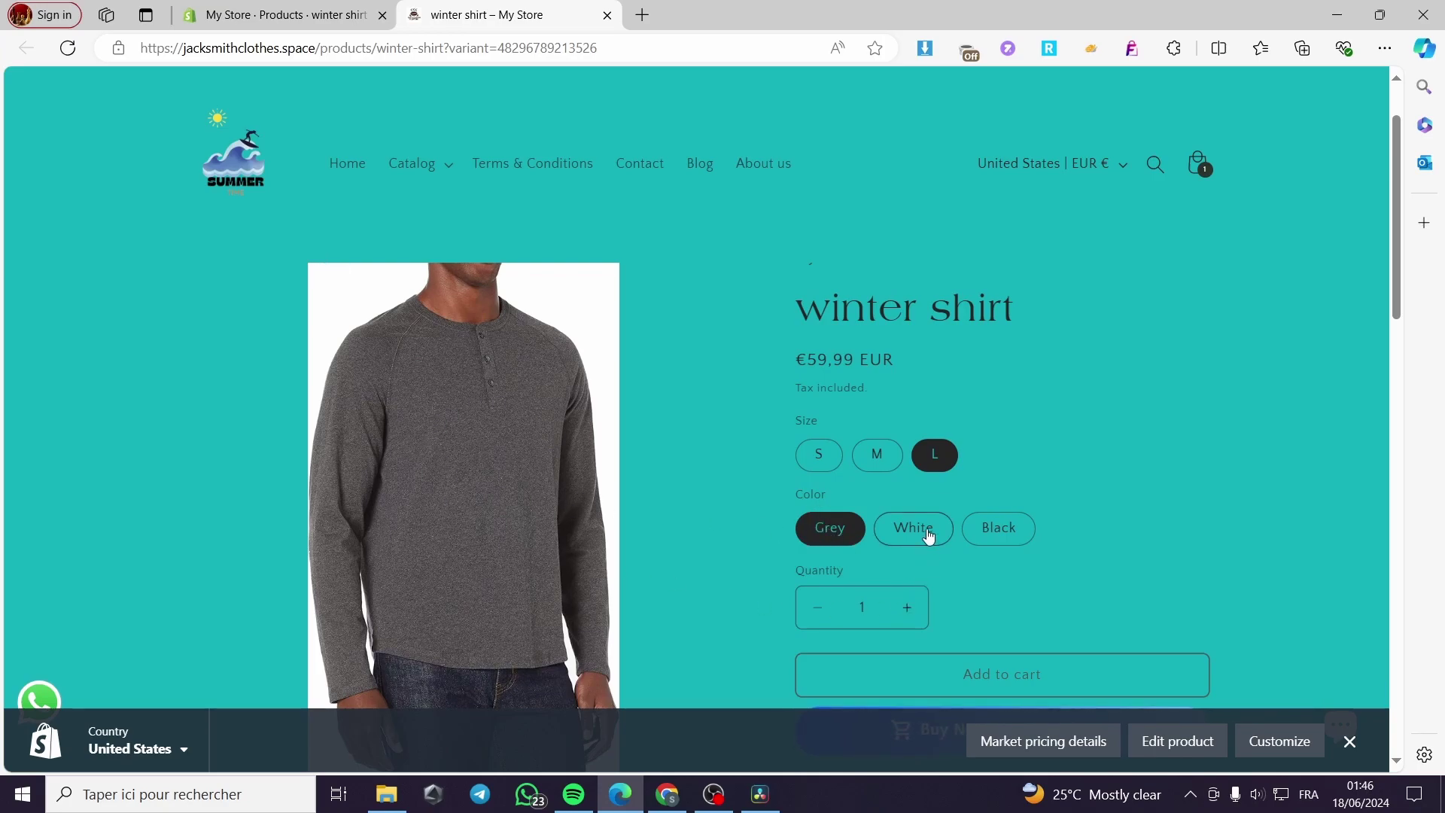
pyautogui.click(926, 532)
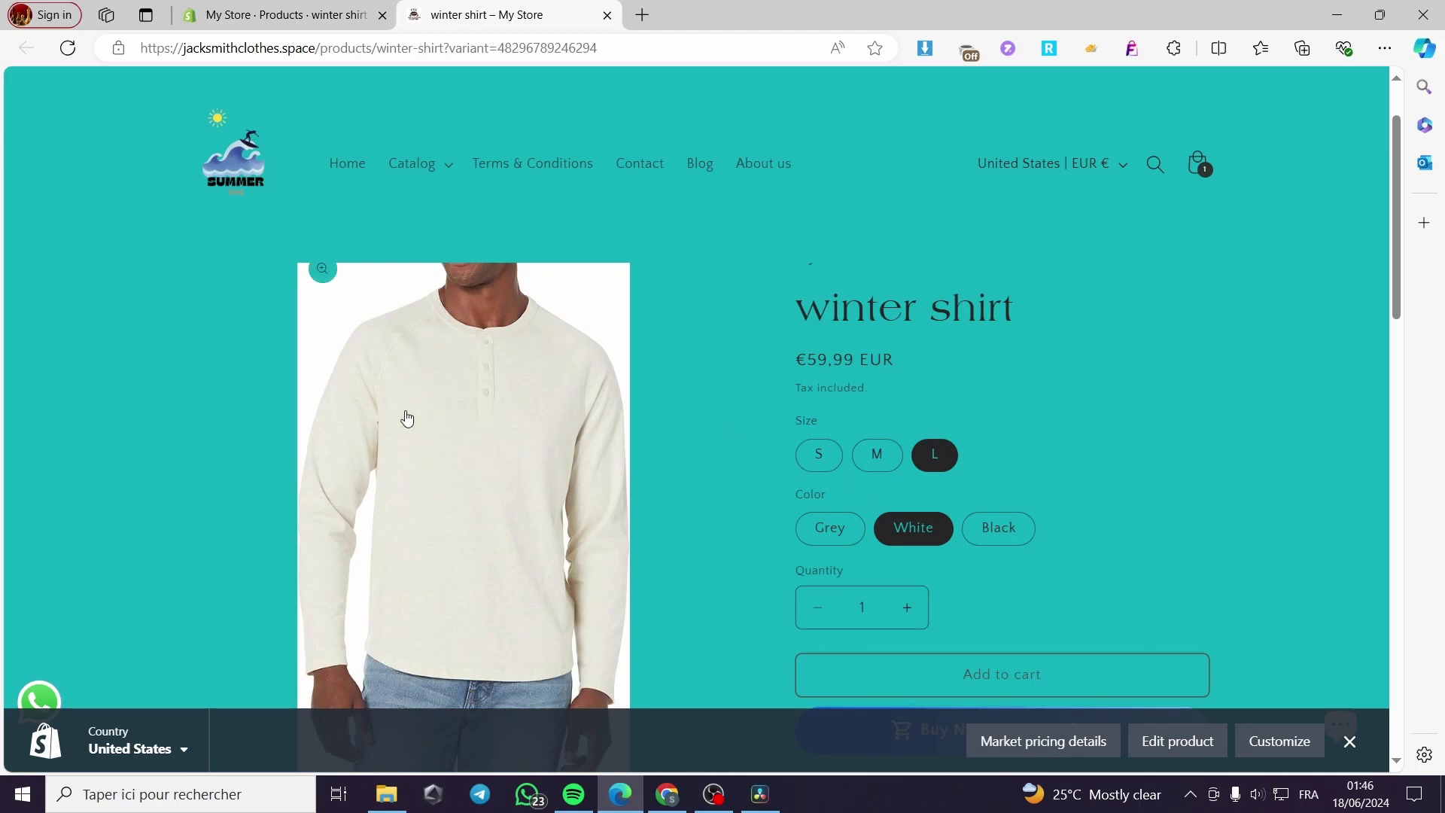
pyautogui.click(1019, 540)
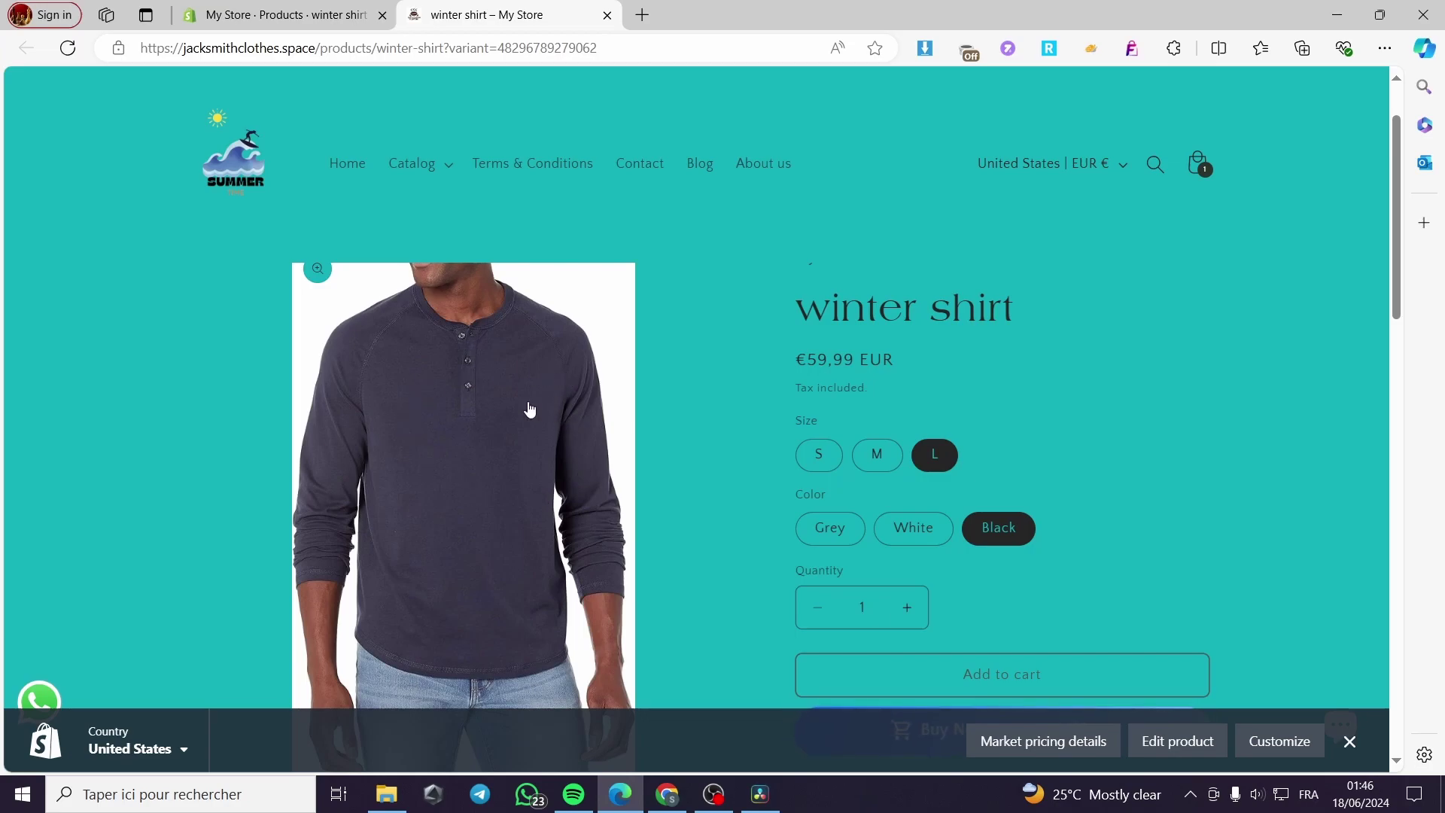
# Step: Examine the rest of the winter shirt's store page, including its images, description and reviews section
pyautogui.scroll(-2, 527, 410)
pyautogui.scroll(-5, 538, 467)
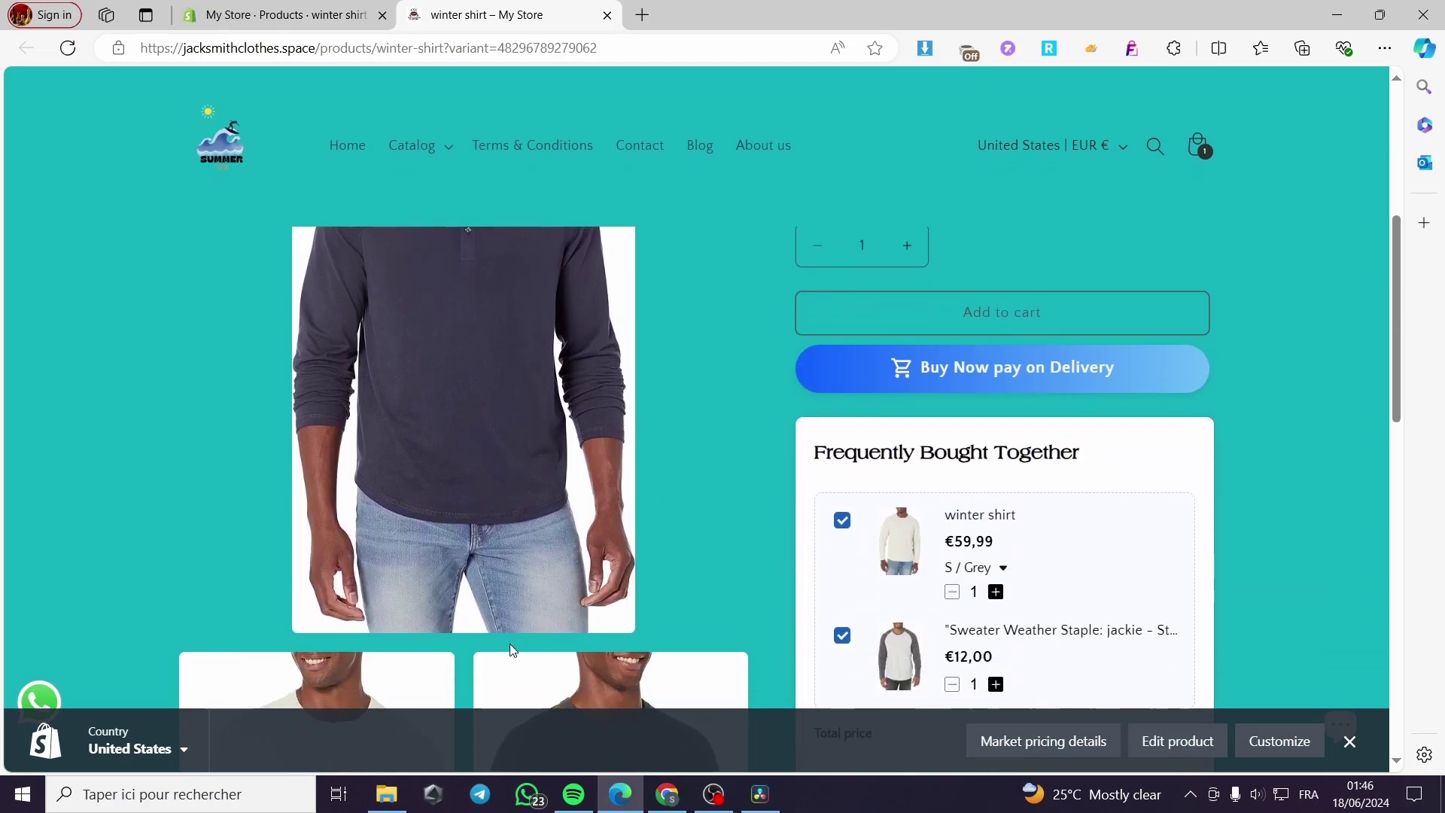
pyautogui.scroll(-5, 493, 642)
pyautogui.scroll(2, 407, 412)
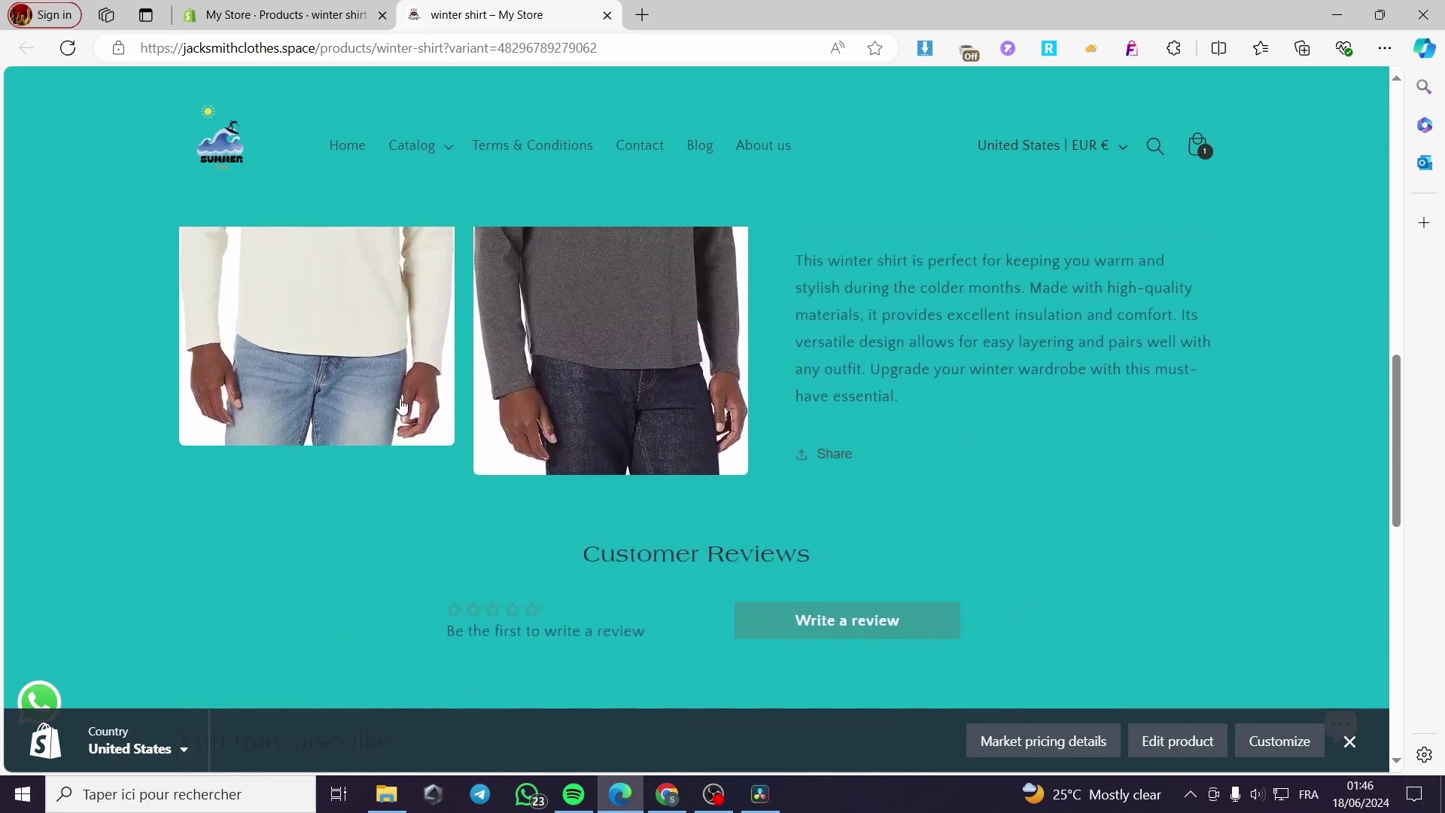
pyautogui.scroll(3, 408, 412)
pyautogui.scroll(-3, 1066, 456)
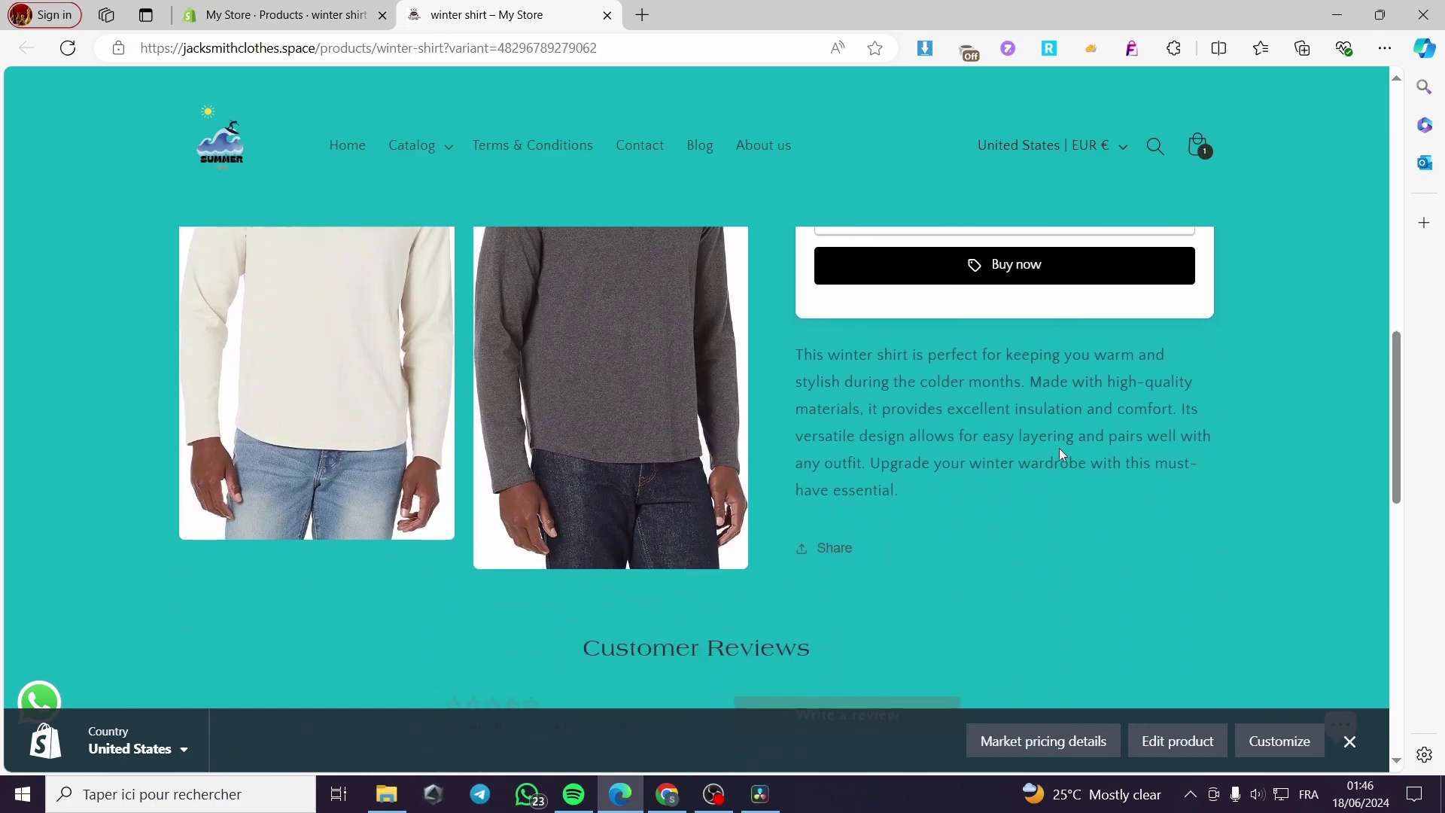
pyautogui.scroll(10, 1008, 465)
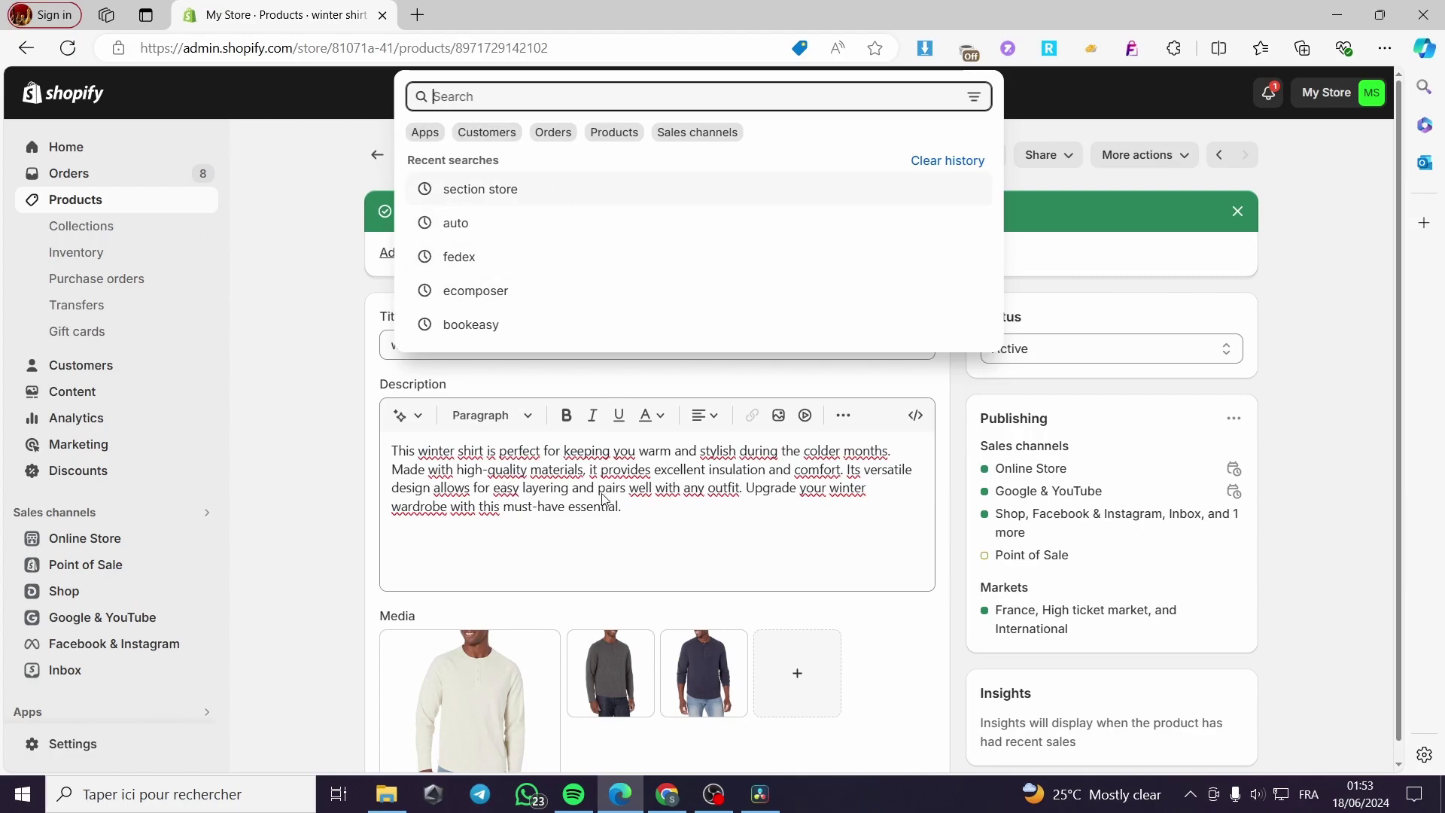
# Step: Search the store admin for "glo" and open the Globo Product Option app
pyautogui.scroll(-1, 691, 542)
pyautogui.scroll(1, 610, 563)
pyautogui.write('glo')
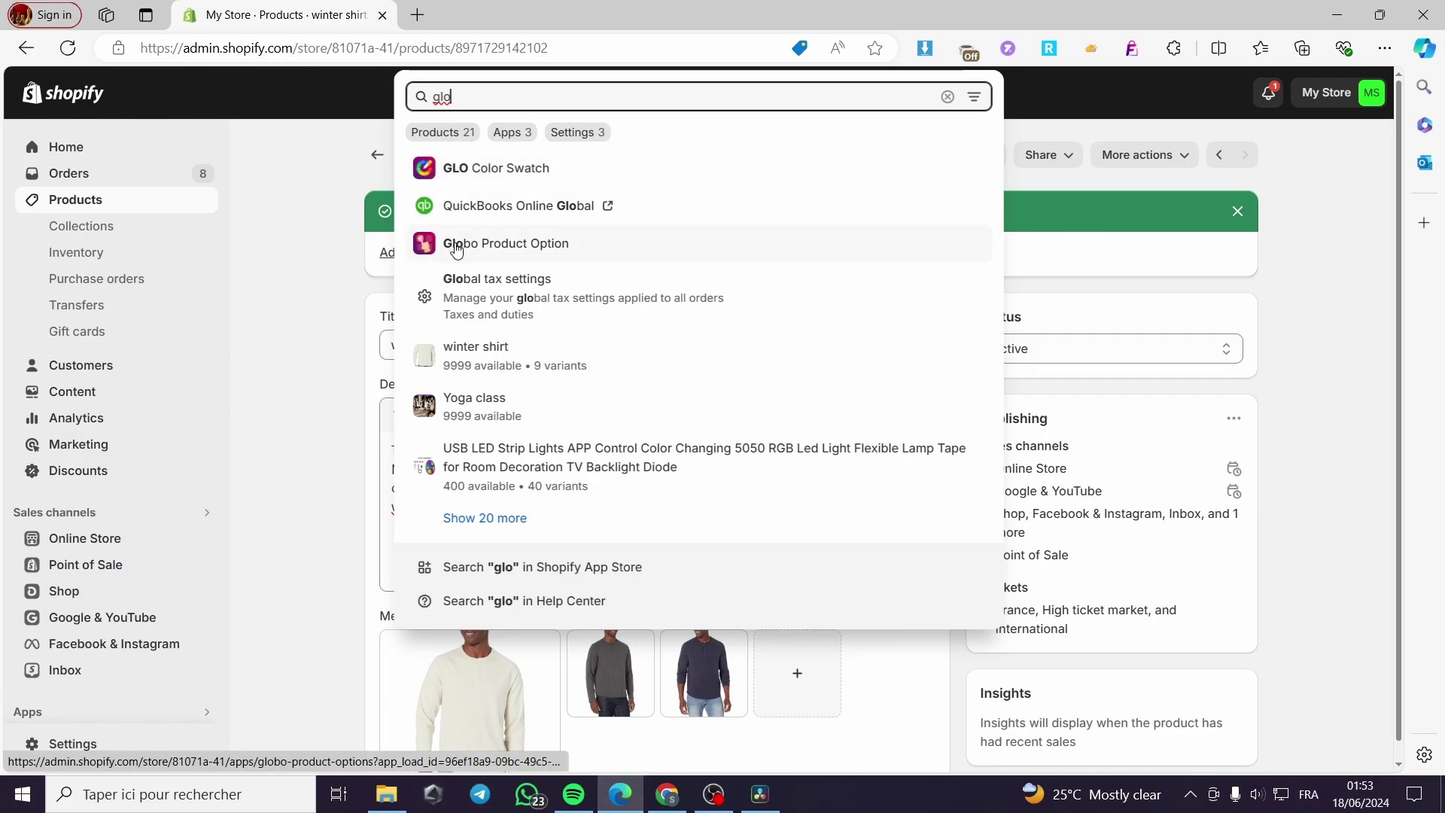
pyautogui.click(532, 256)
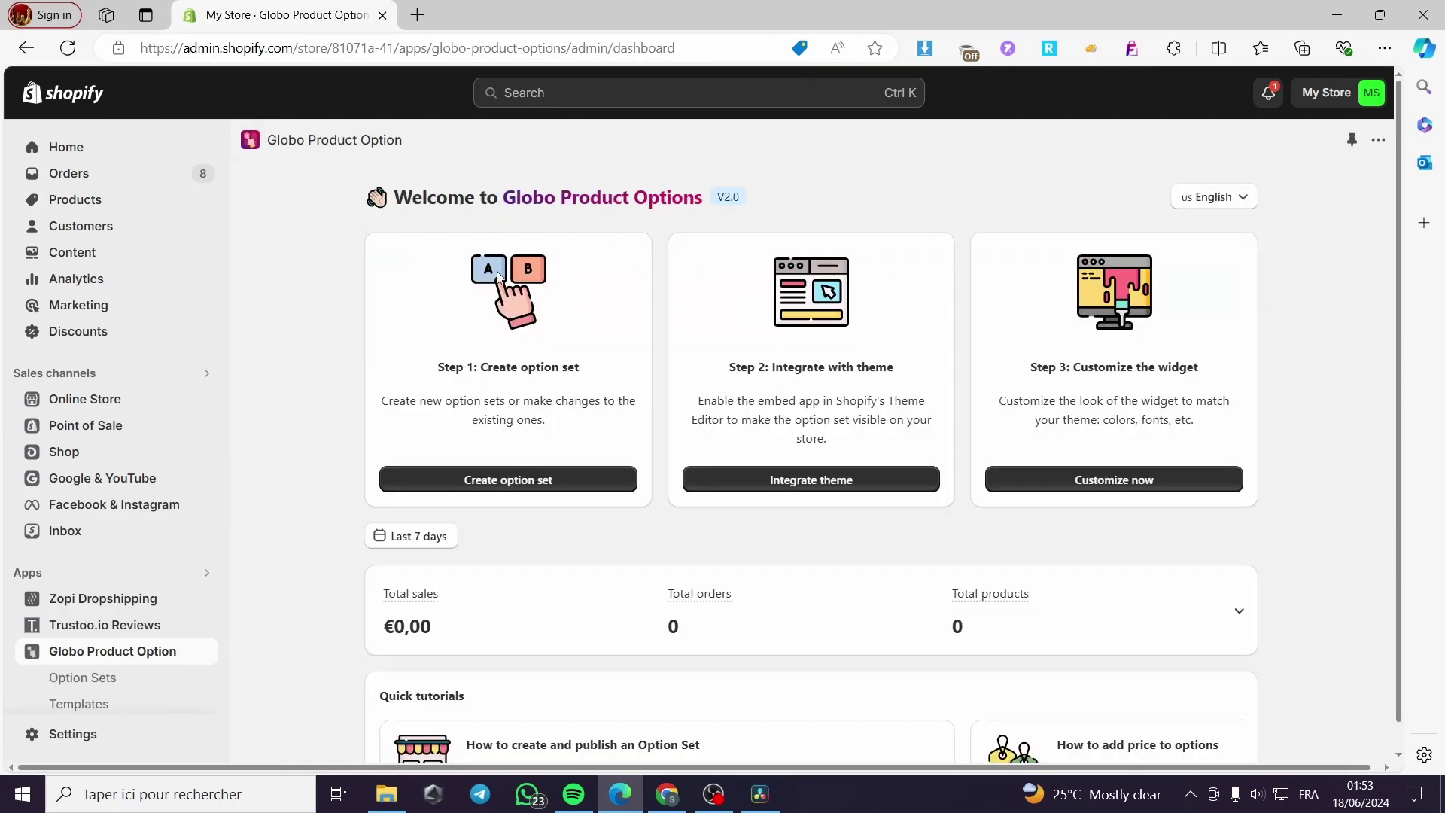
# Step: Look over the app dashboard, open the existing option sets and start a new option set
pyautogui.scroll(-1, 670, 390)
pyautogui.scroll(1, 490, 389)
pyautogui.scroll(-1, 508, 399)
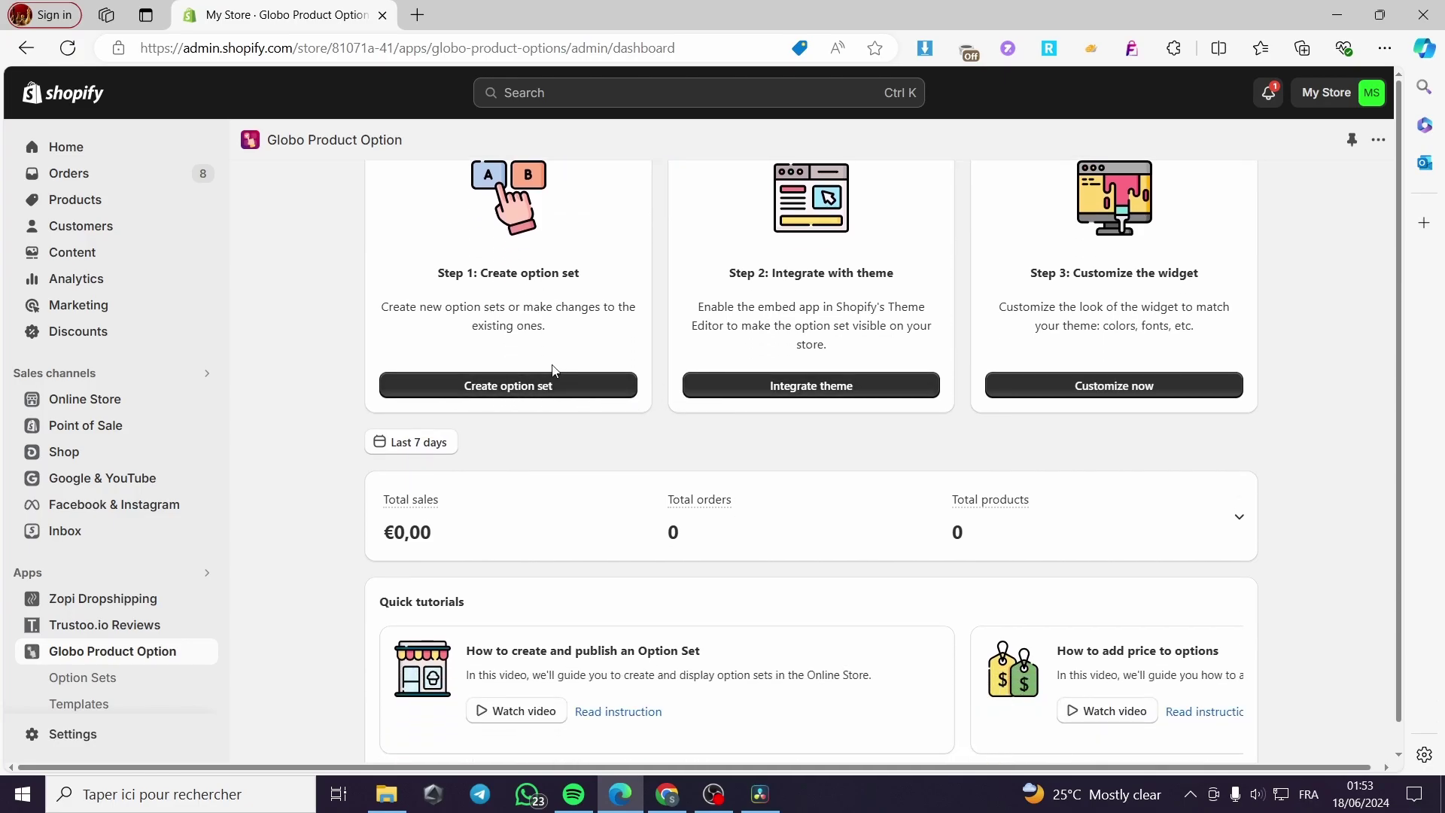
pyautogui.scroll(-2, 579, 382)
pyautogui.scroll(-1, 590, 410)
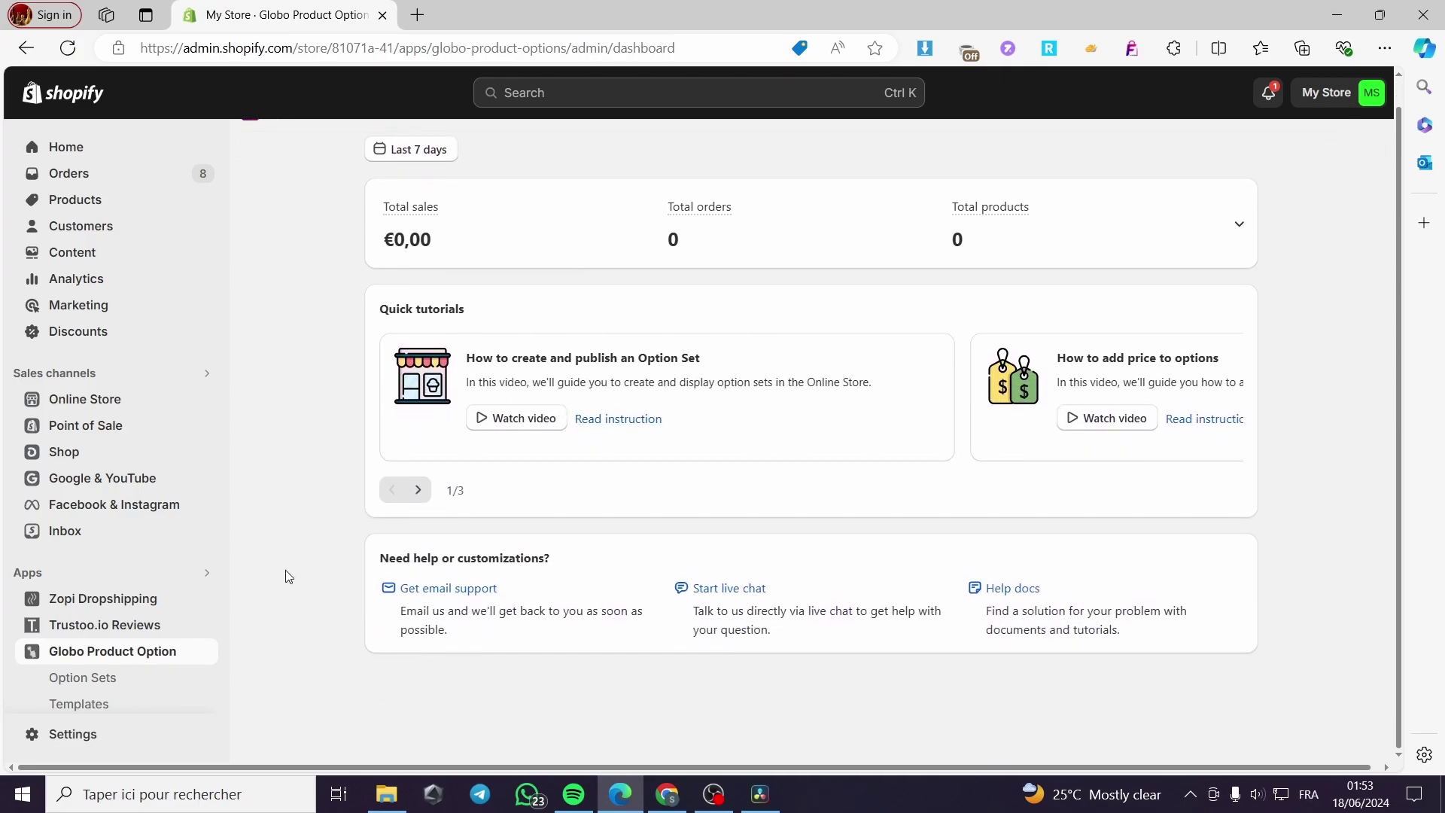
pyautogui.click(105, 687)
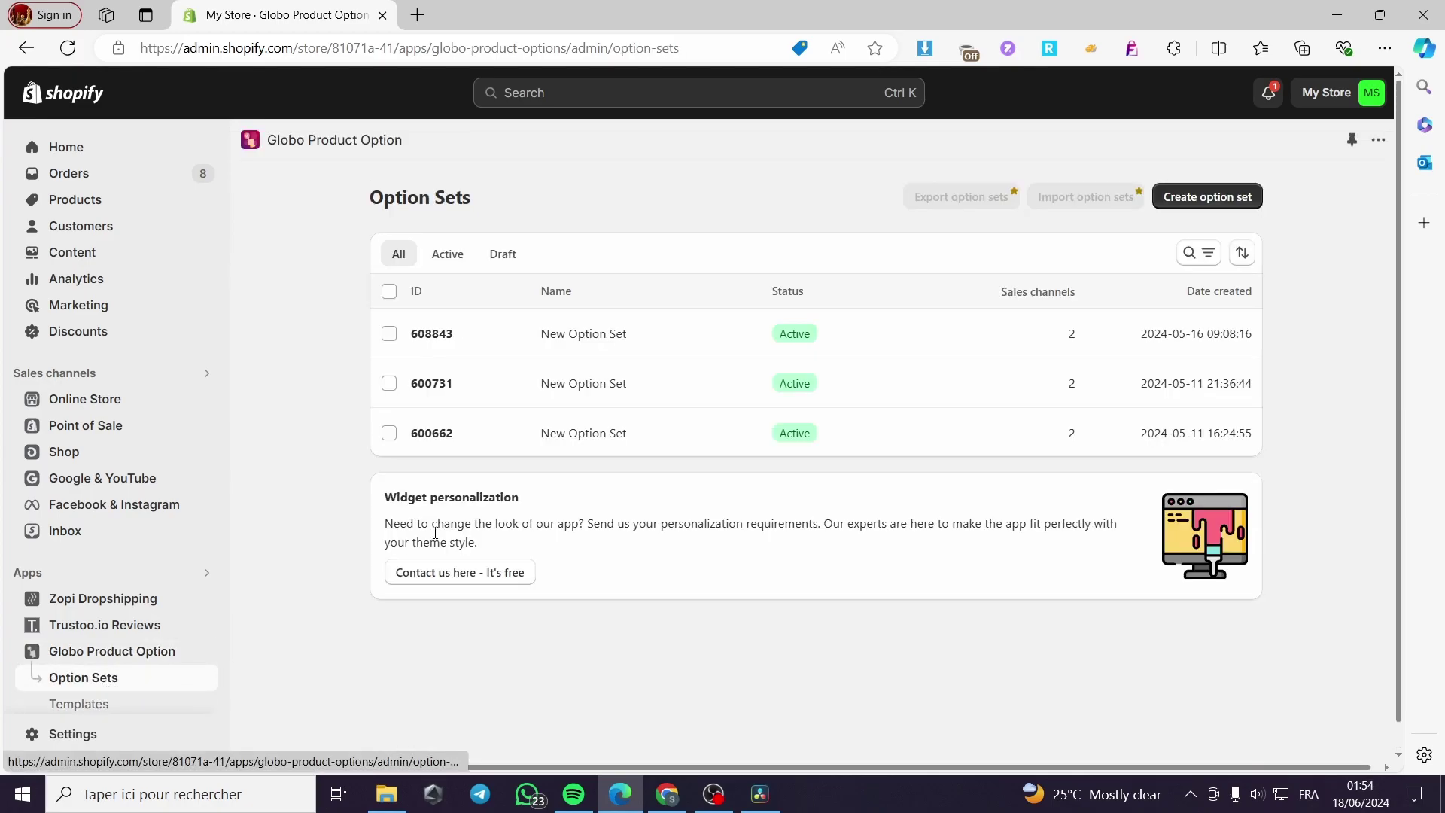
pyautogui.click(1205, 197)
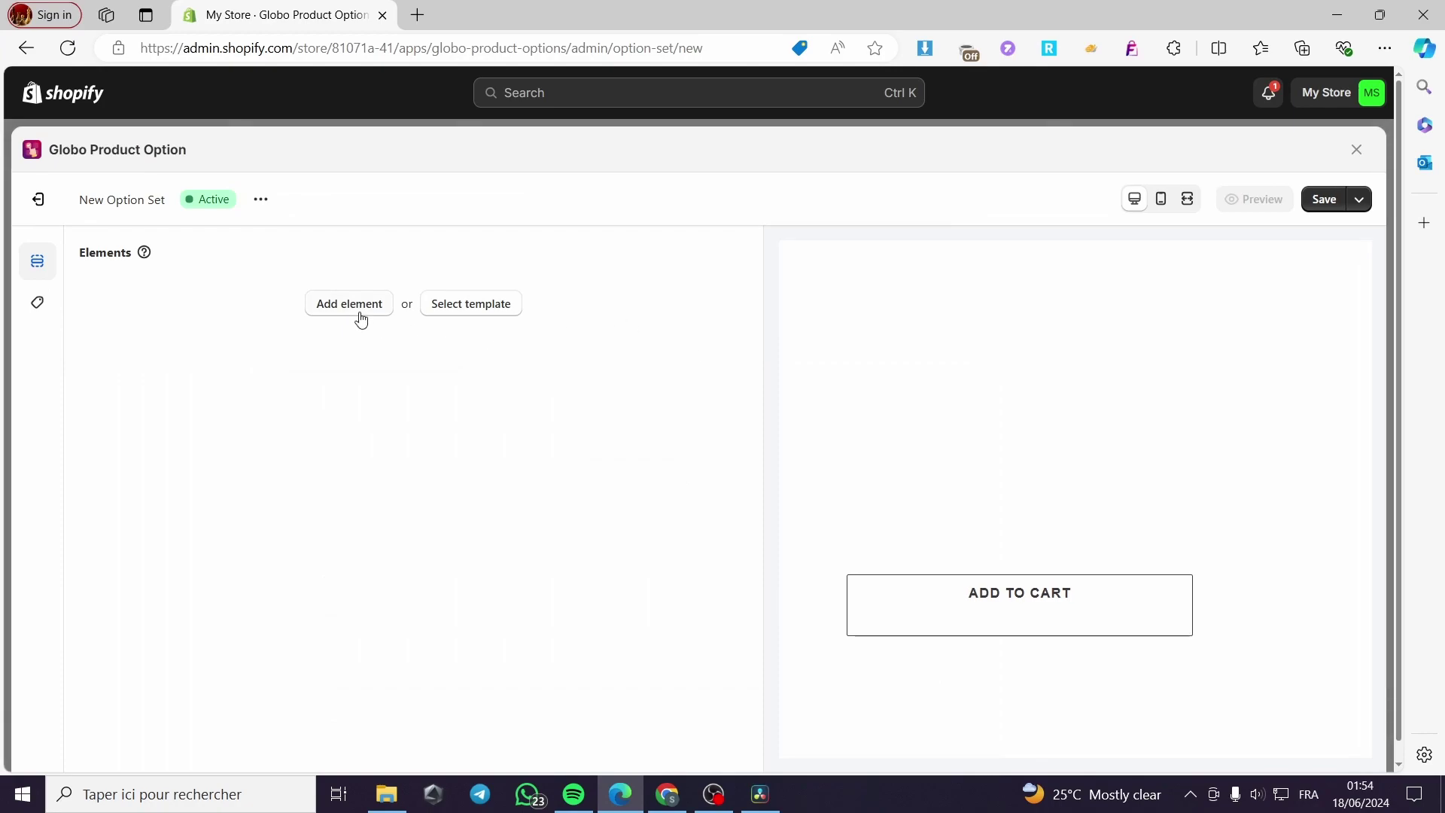
# Step: Add a Color Swatch element to the new option set and open its settings
pyautogui.click(361, 317)
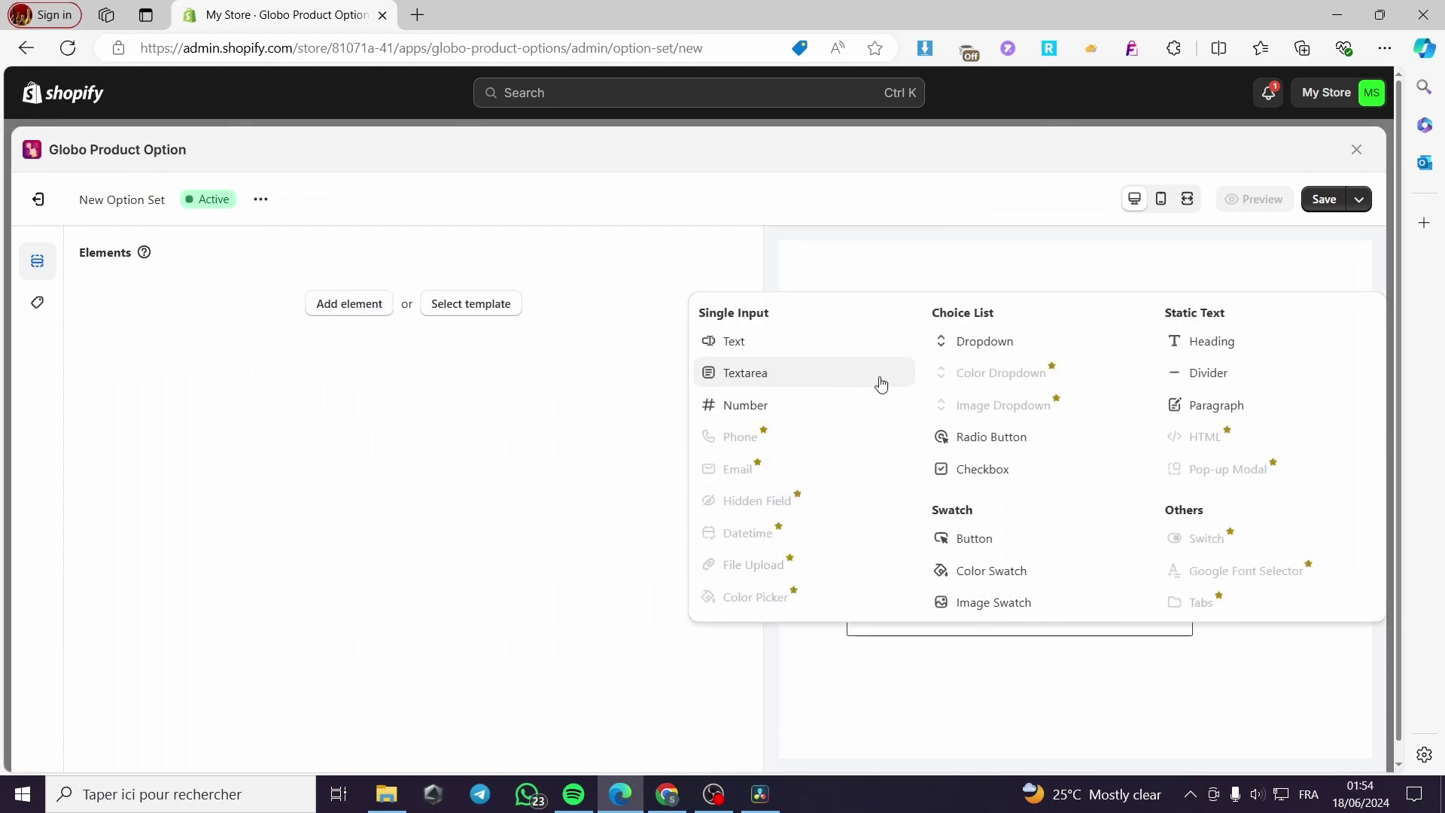
pyautogui.click(992, 572)
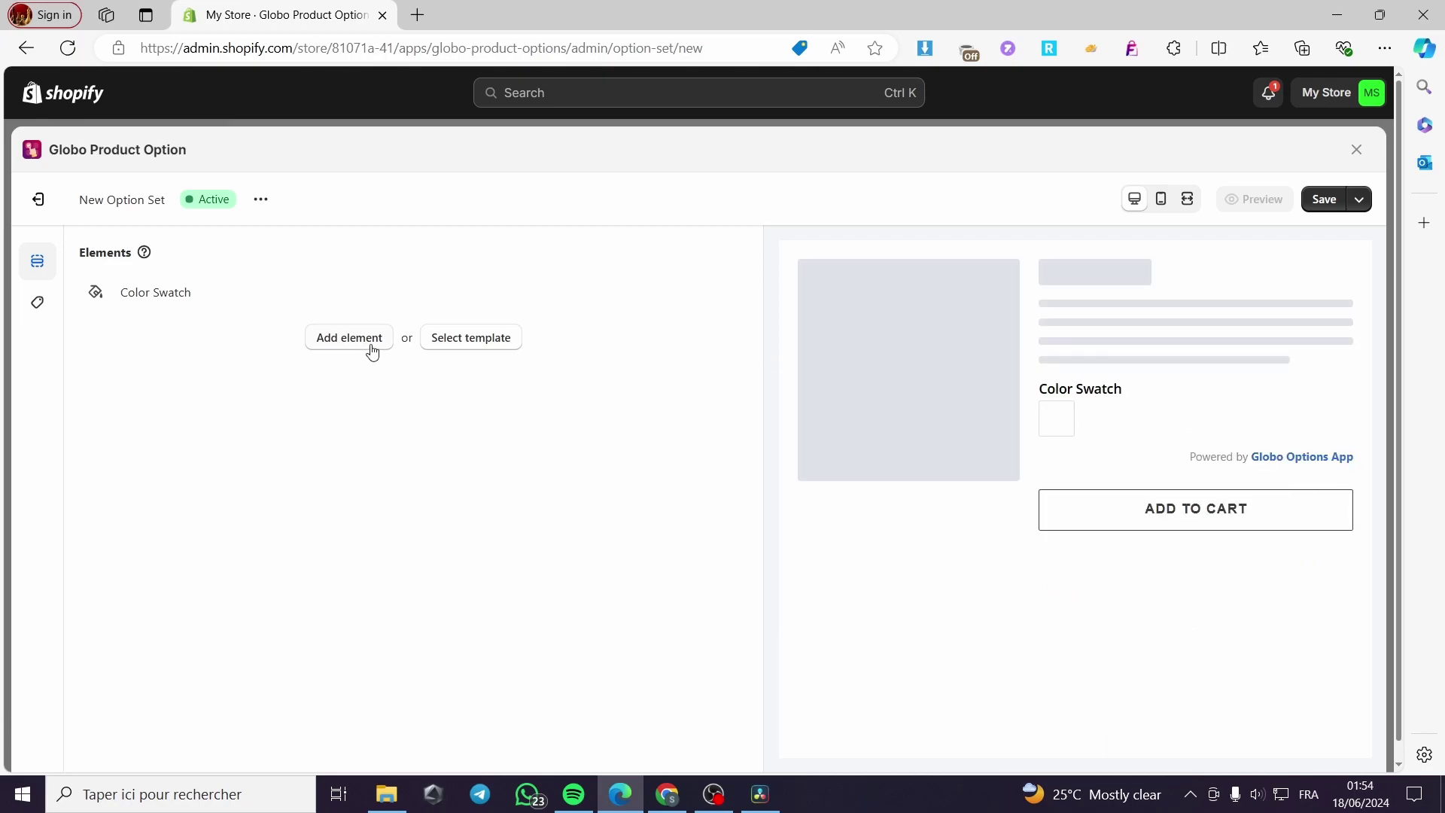
pyautogui.click(150, 293)
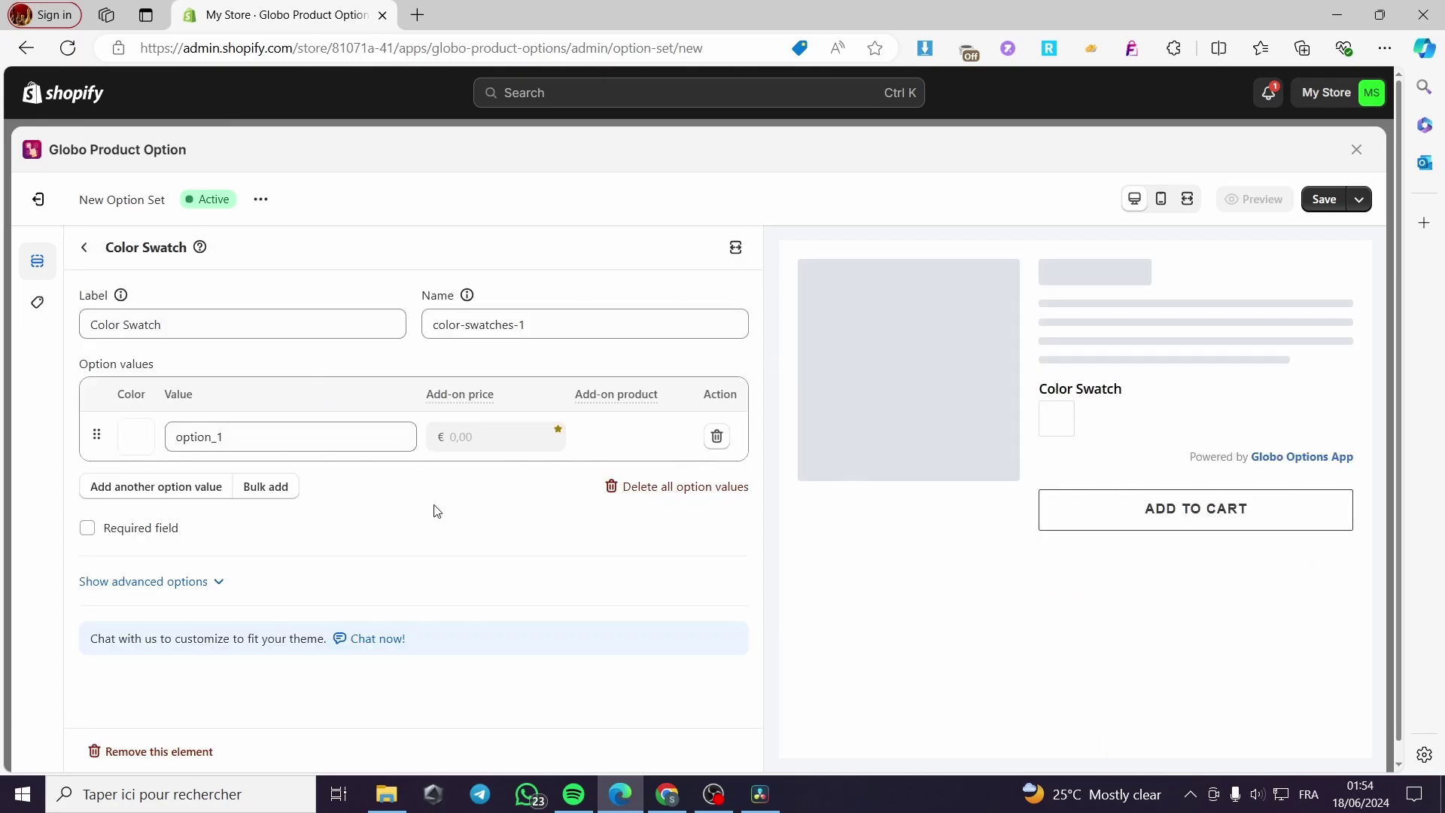
# Step: Add a second option value to the color swatch and set its color to red
pyautogui.click(151, 495)
pyautogui.click(134, 493)
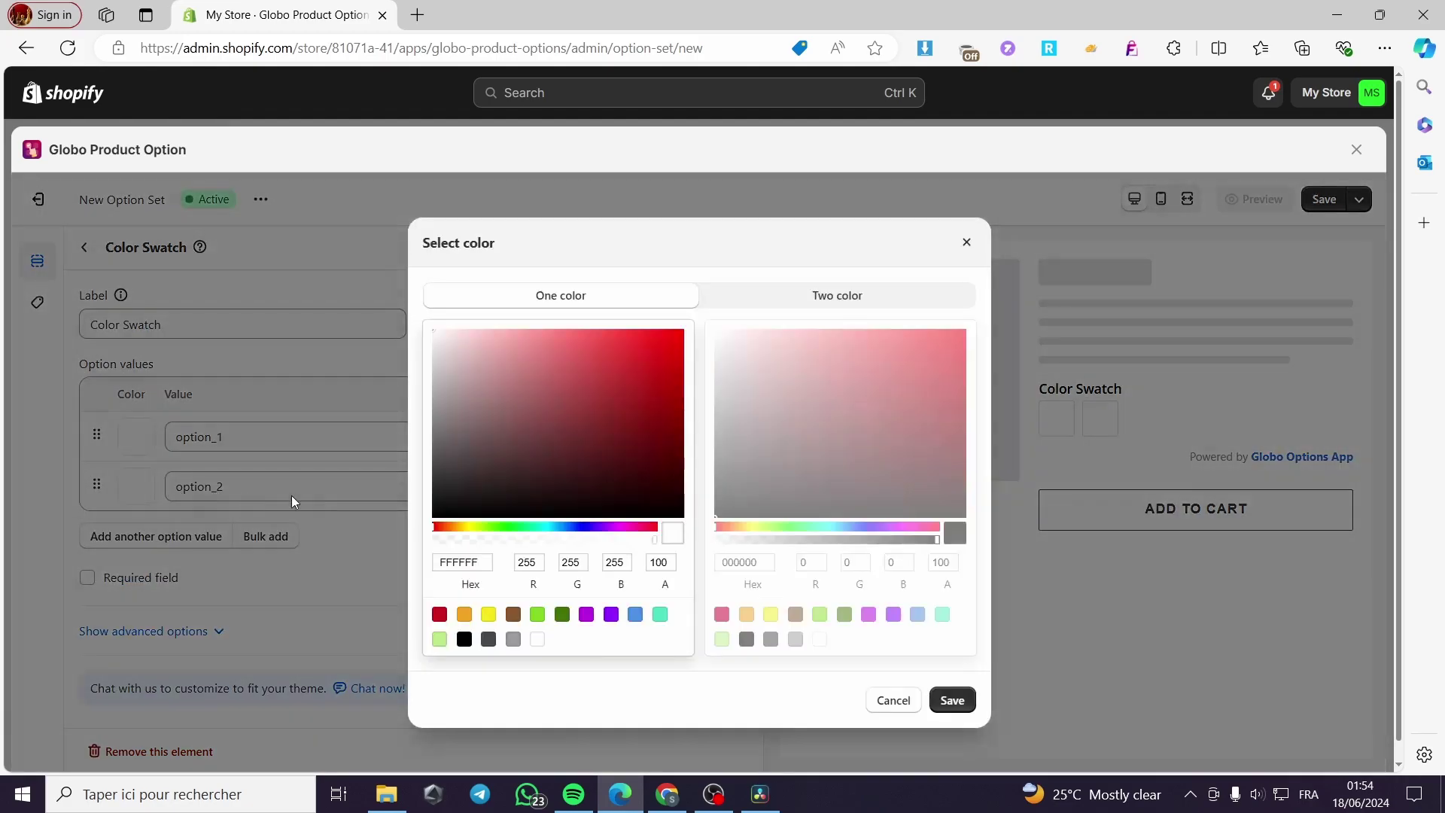
pyautogui.click(641, 340)
pyautogui.click(952, 700)
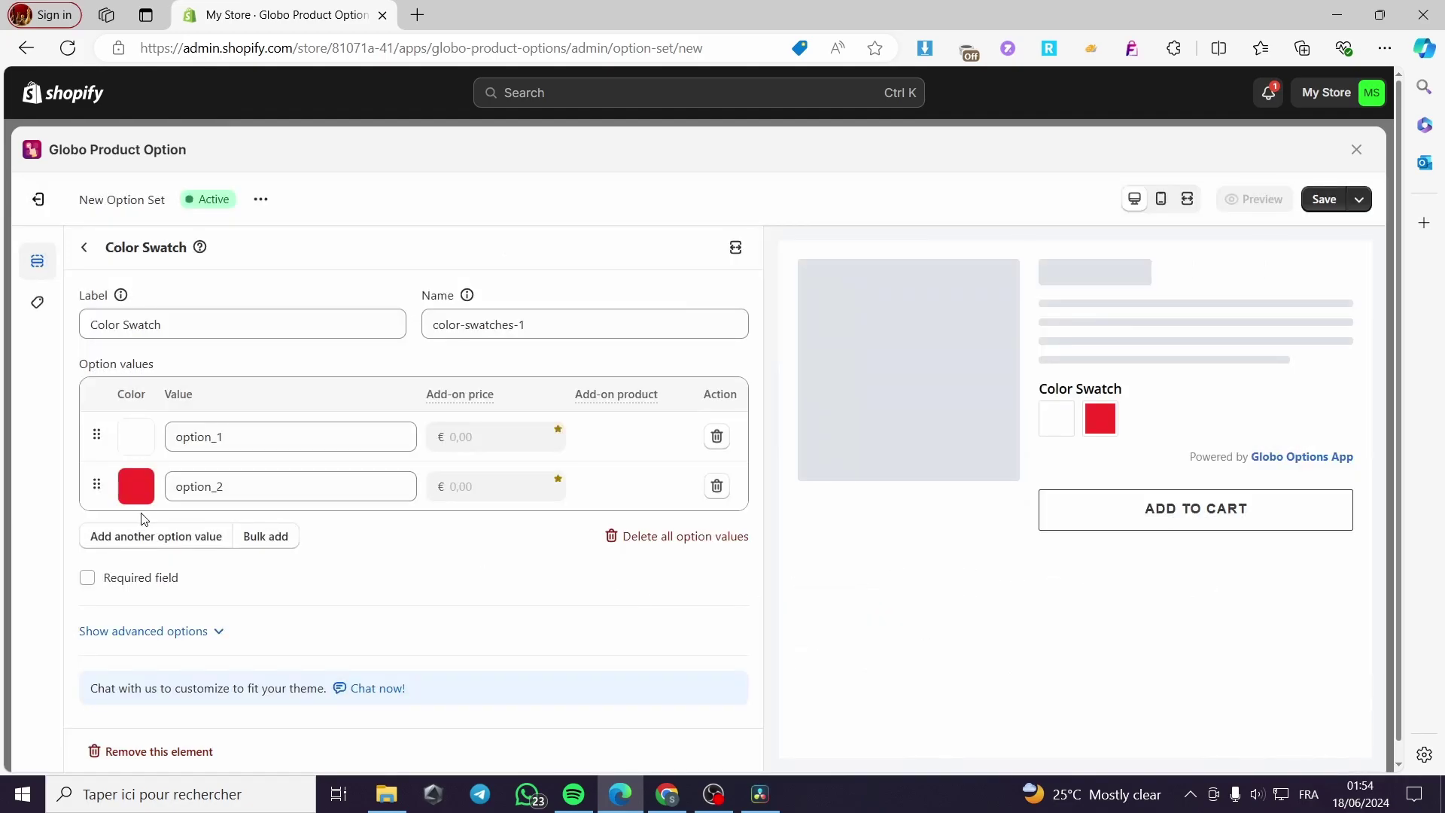
# Step: Add a third option value to the color swatch and set its color to black
pyautogui.click(153, 536)
pyautogui.click(137, 536)
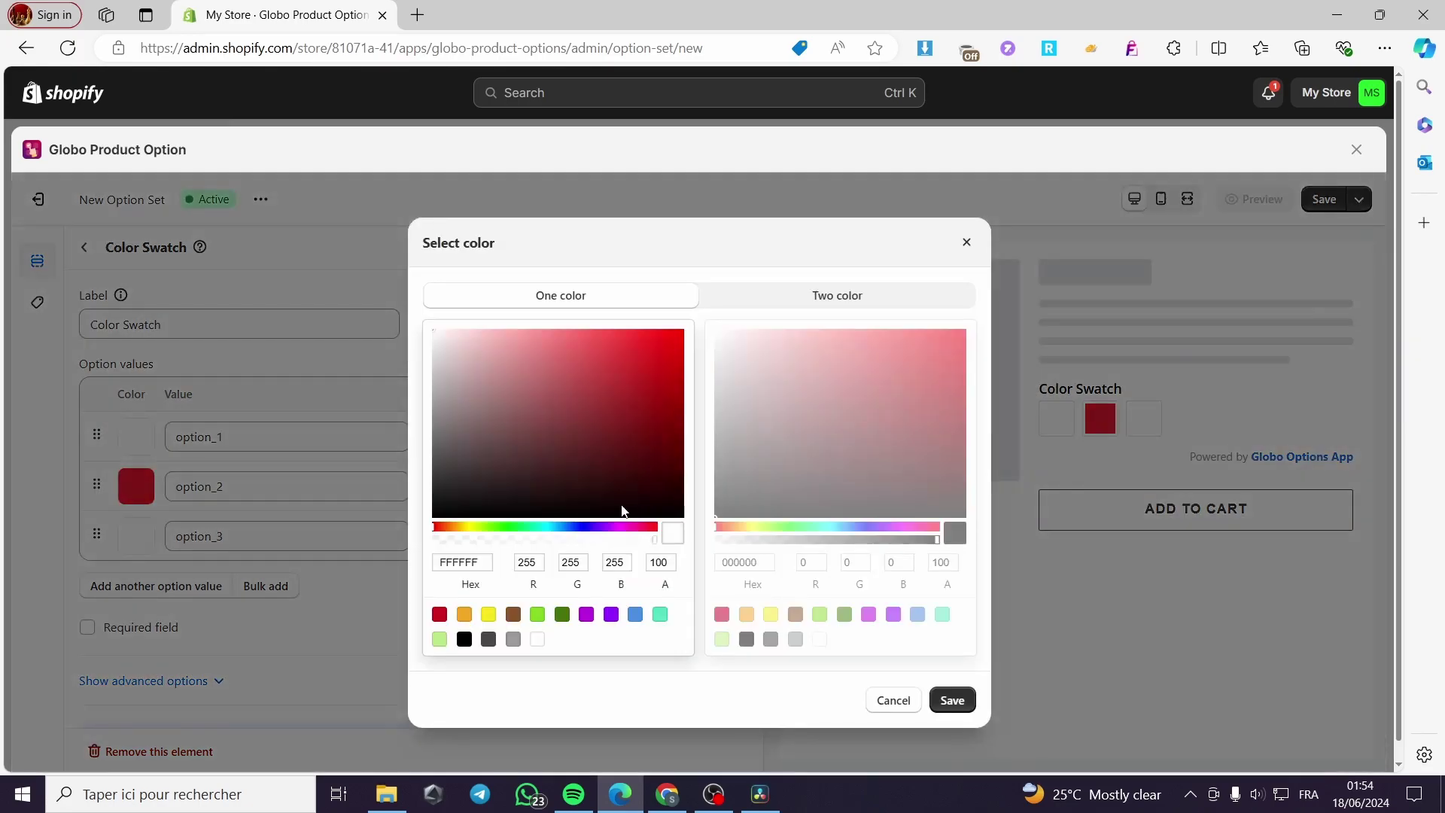
pyautogui.click(435, 518)
pyautogui.click(952, 700)
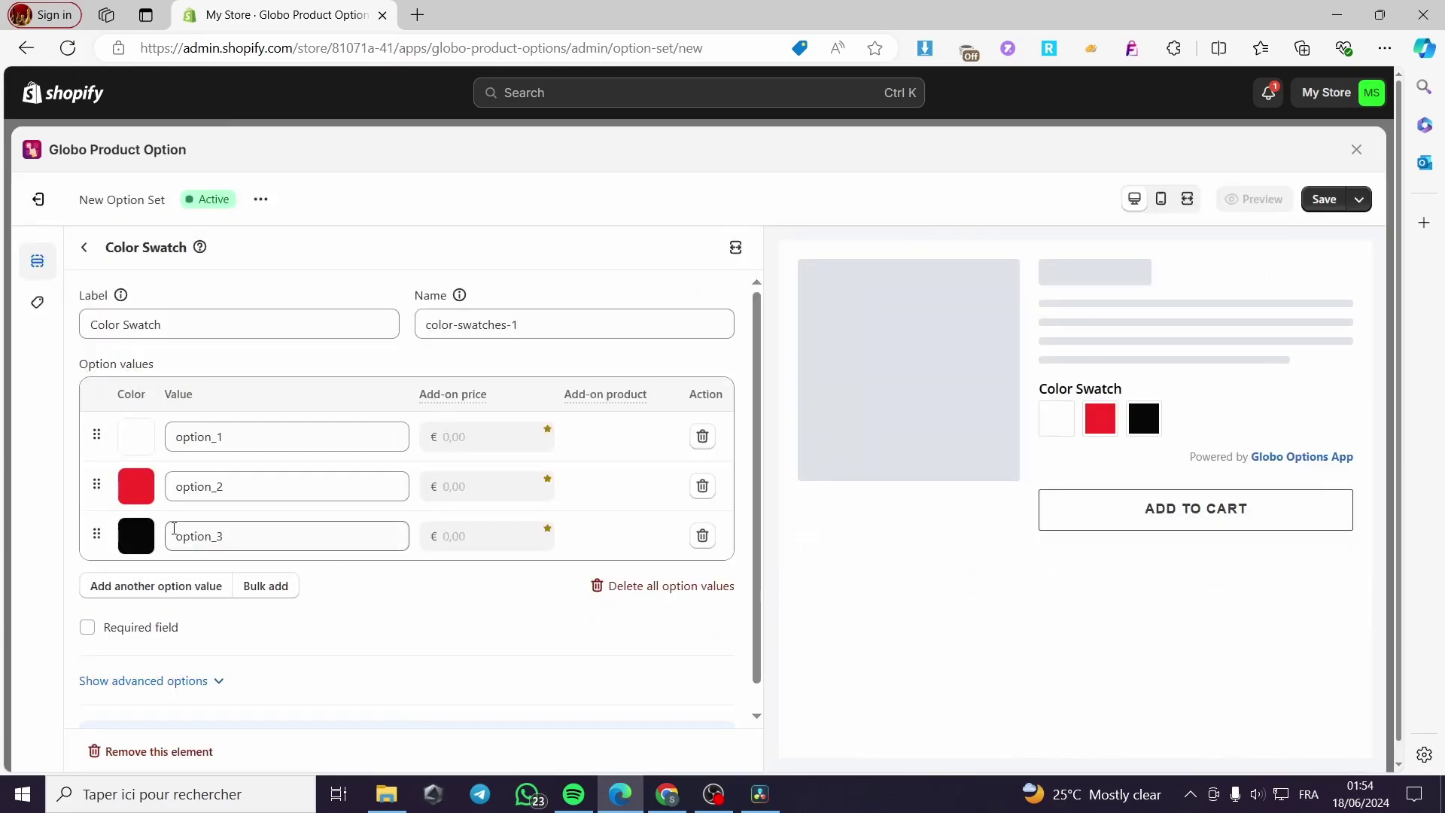
# Step: Name the three swatch values white, red and black, and make the color swatch a required field
pyautogui.click(276, 439)
pyautogui.hotkey('ctrl', 'a')
pyautogui.write('wh')
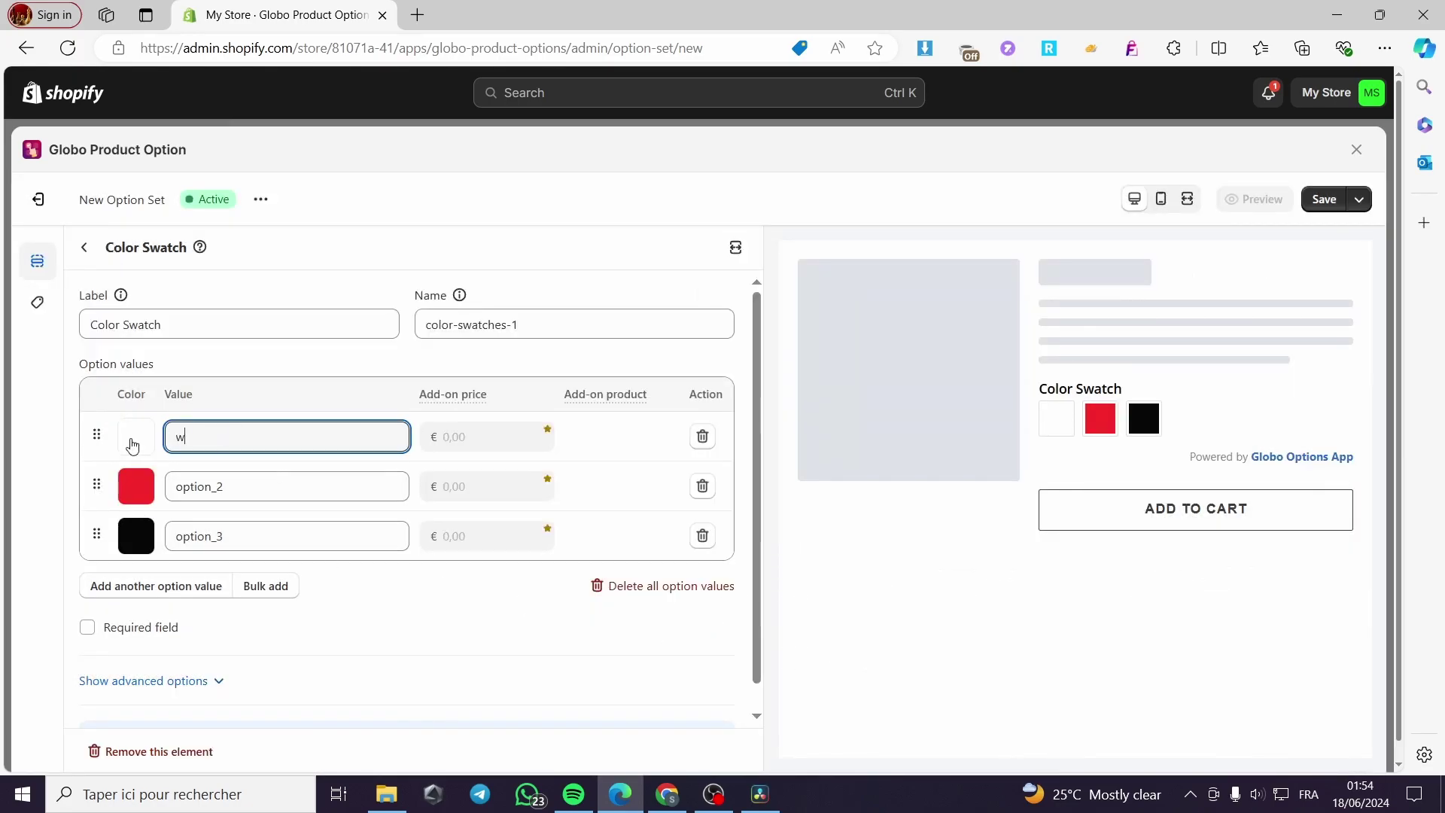
pyautogui.click(241, 485)
pyautogui.hotkey('ctrl', 'a')
pyautogui.write('r')
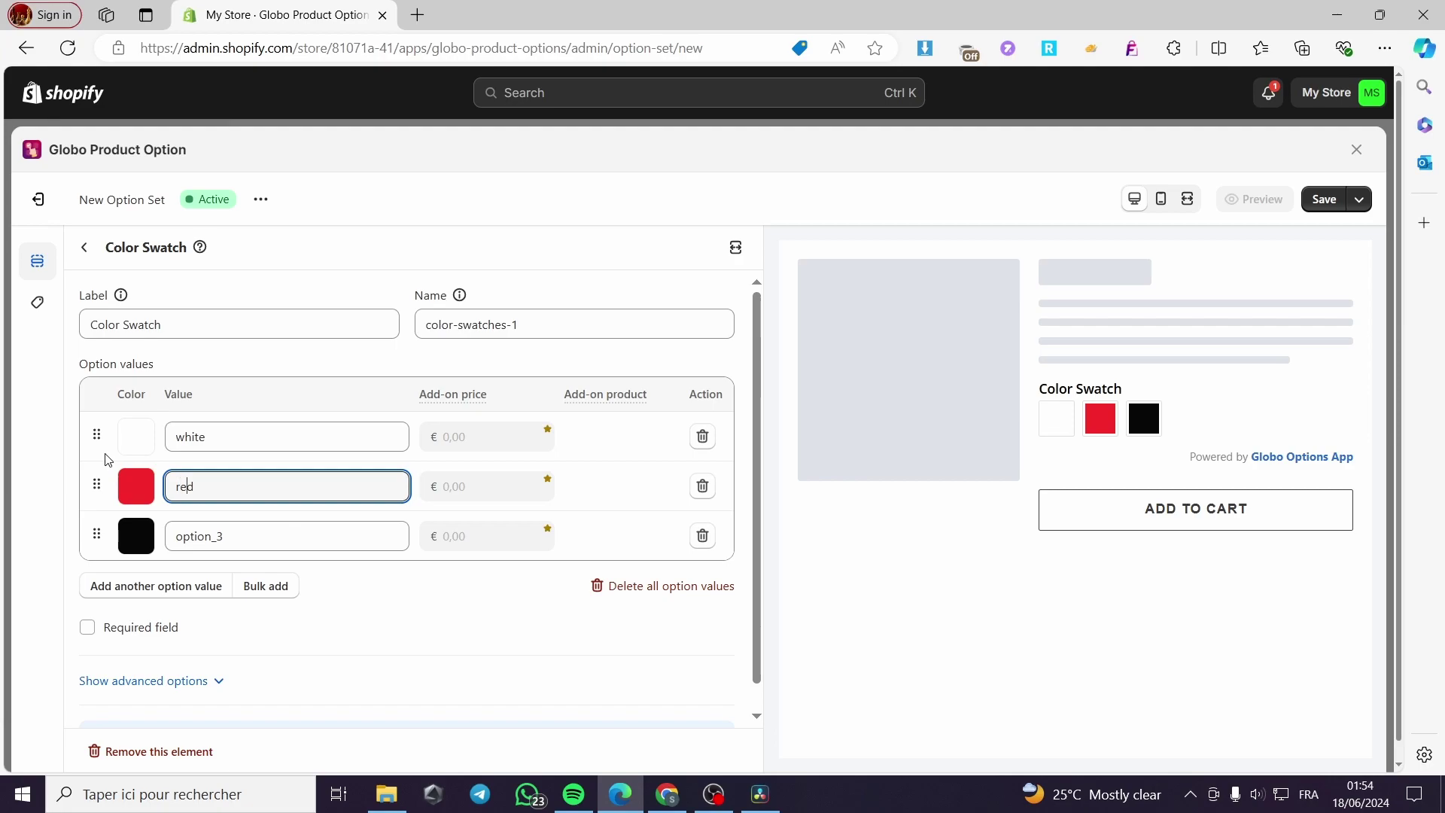
pyautogui.click(171, 538)
pyautogui.hotkey('ctrl', 'a')
pyautogui.write('b')
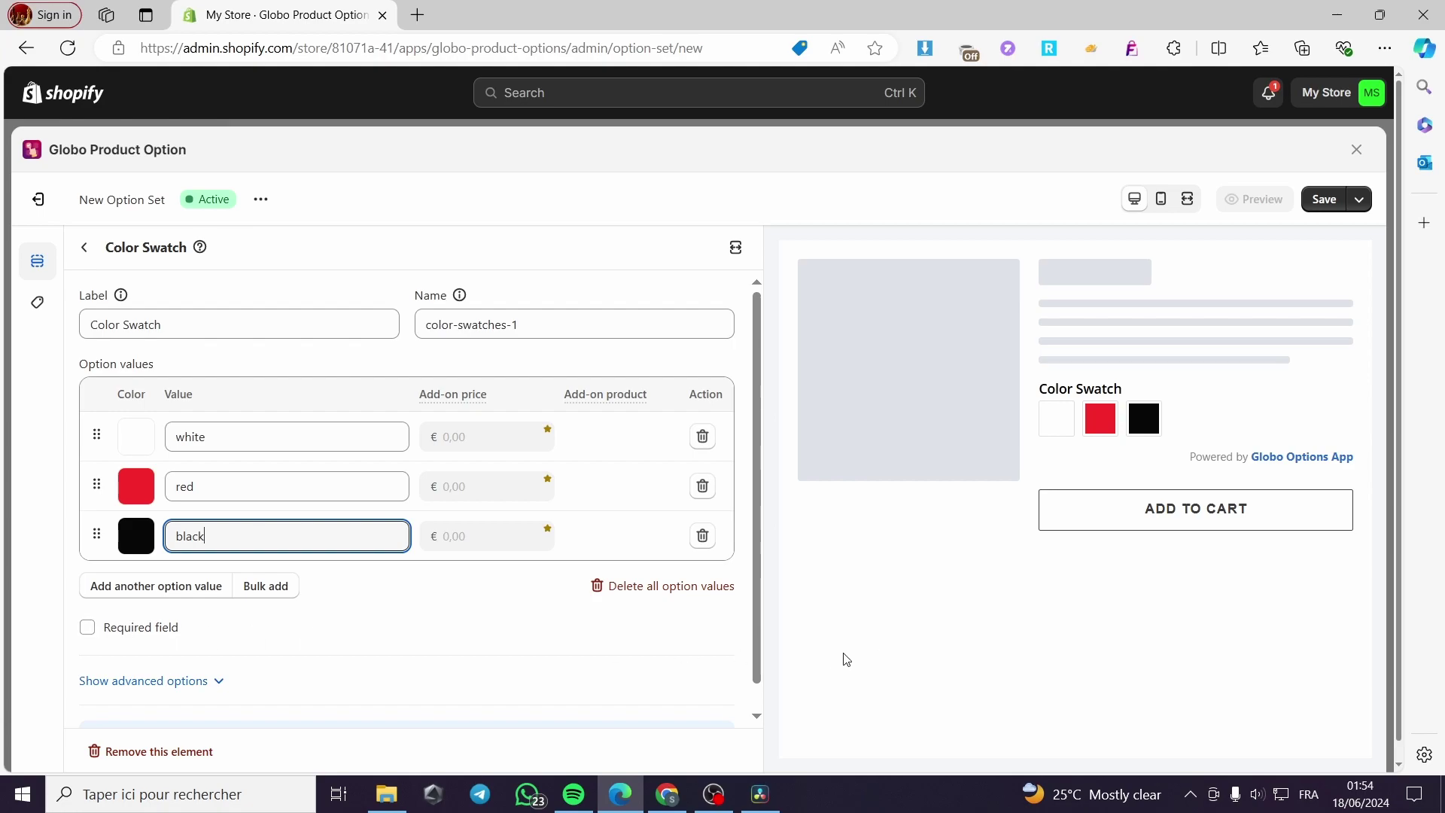
pyautogui.click(144, 632)
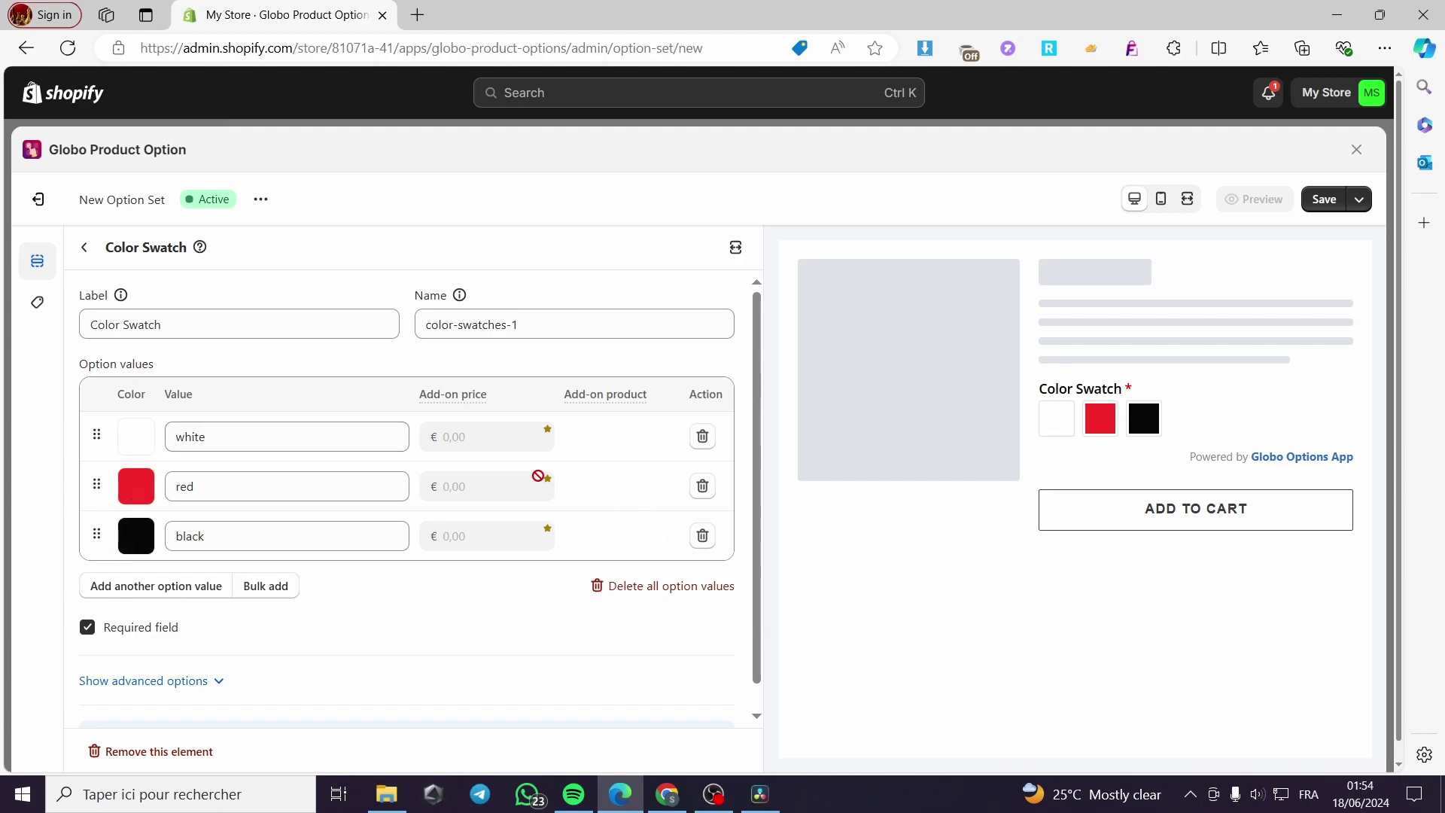
# Step: Expand the color swatch's advanced options and examine the add-on settings
pyautogui.scroll(-1, 254, 579)
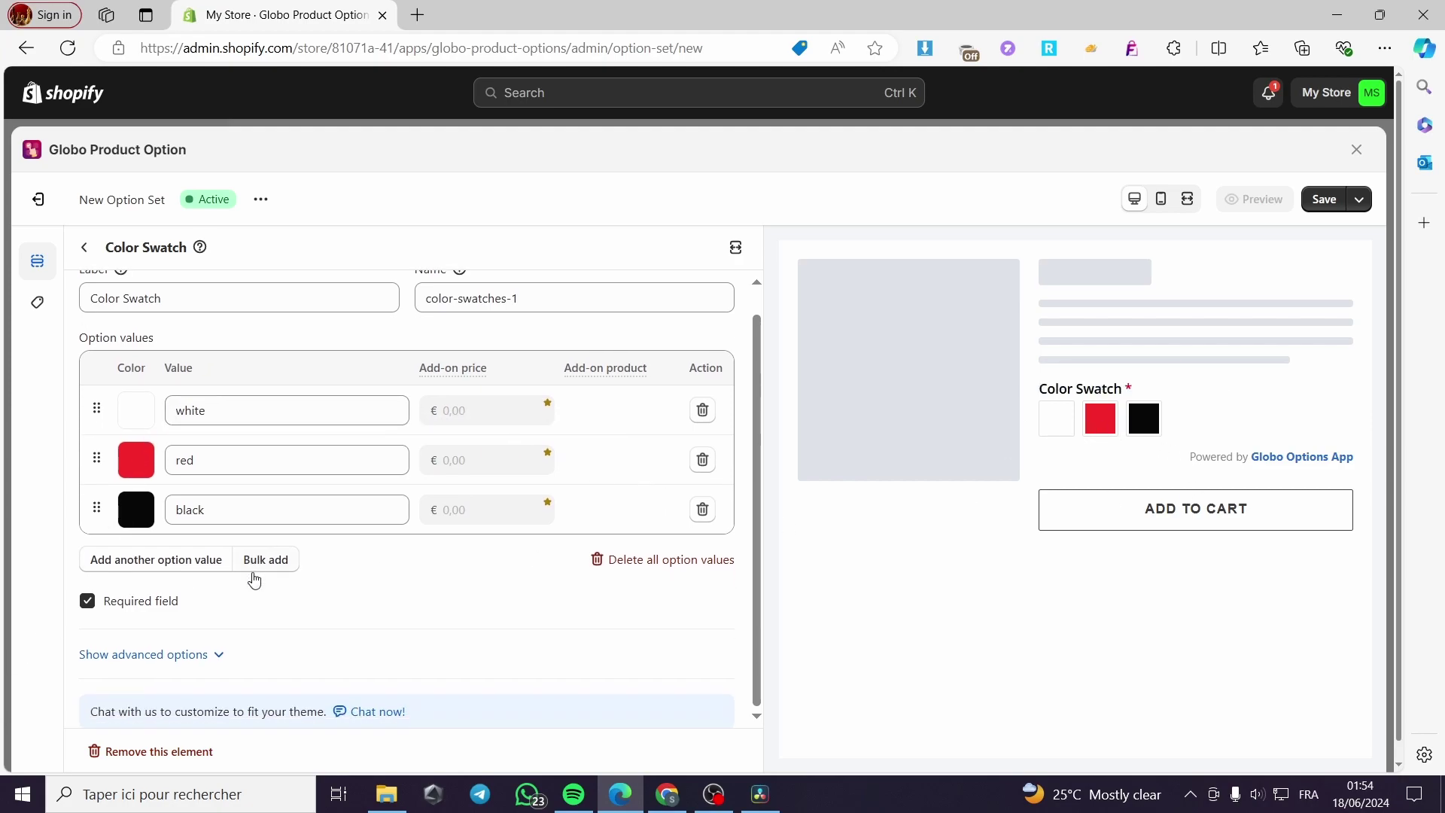
pyautogui.click(209, 655)
pyautogui.scroll(-10, 249, 667)
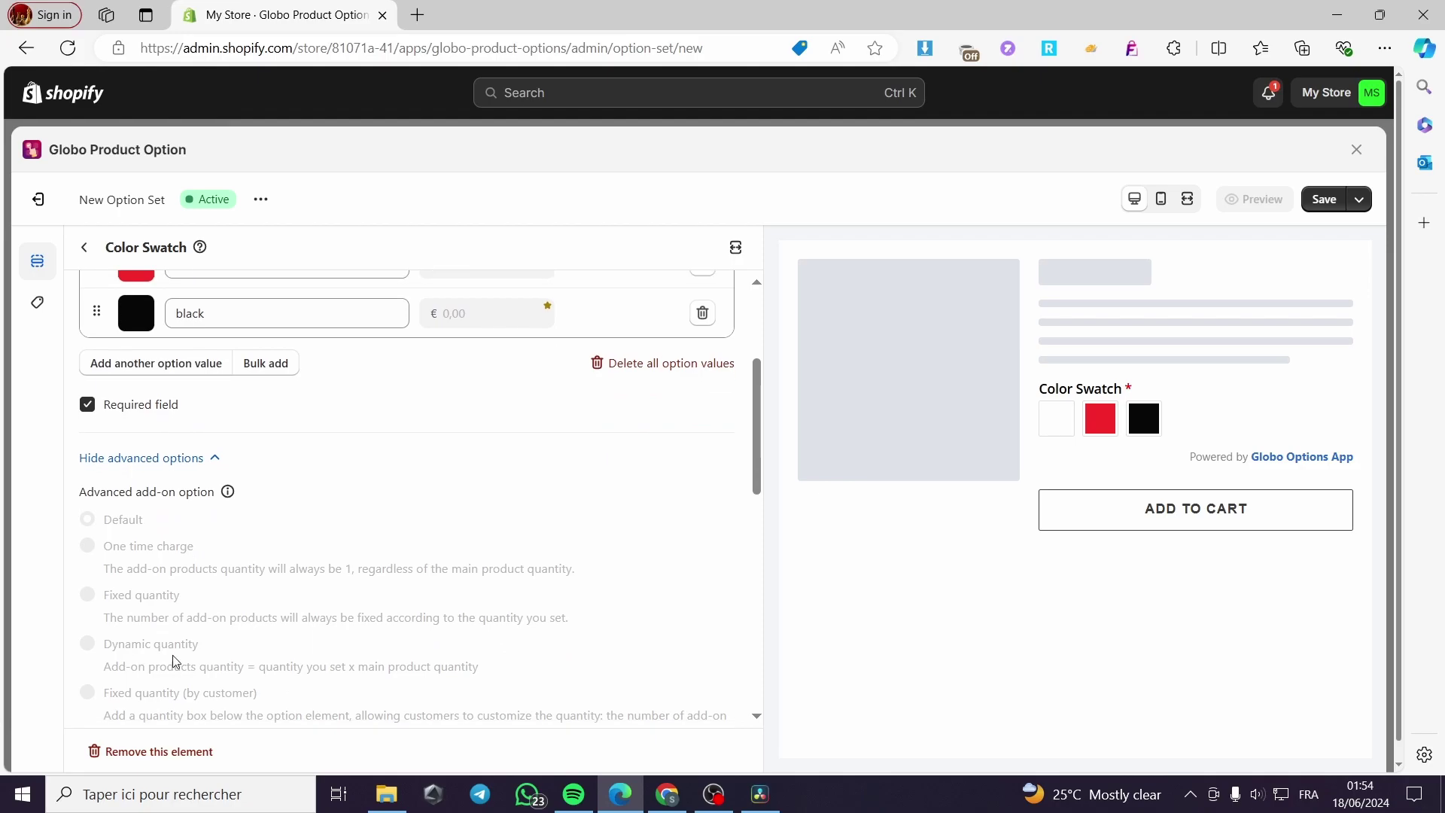
pyautogui.scroll(8, 269, 667)
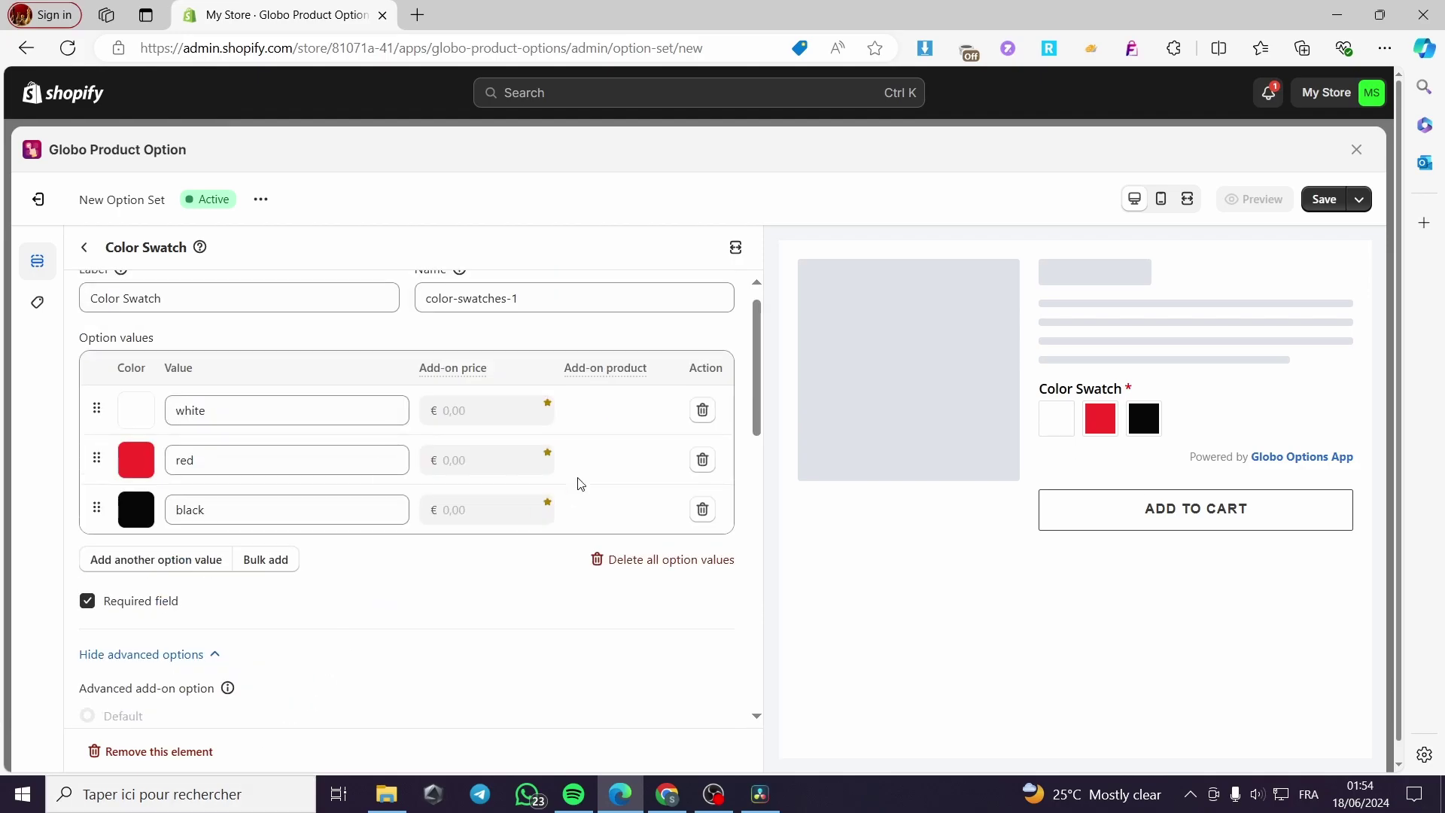
pyautogui.scroll(1, 220, 343)
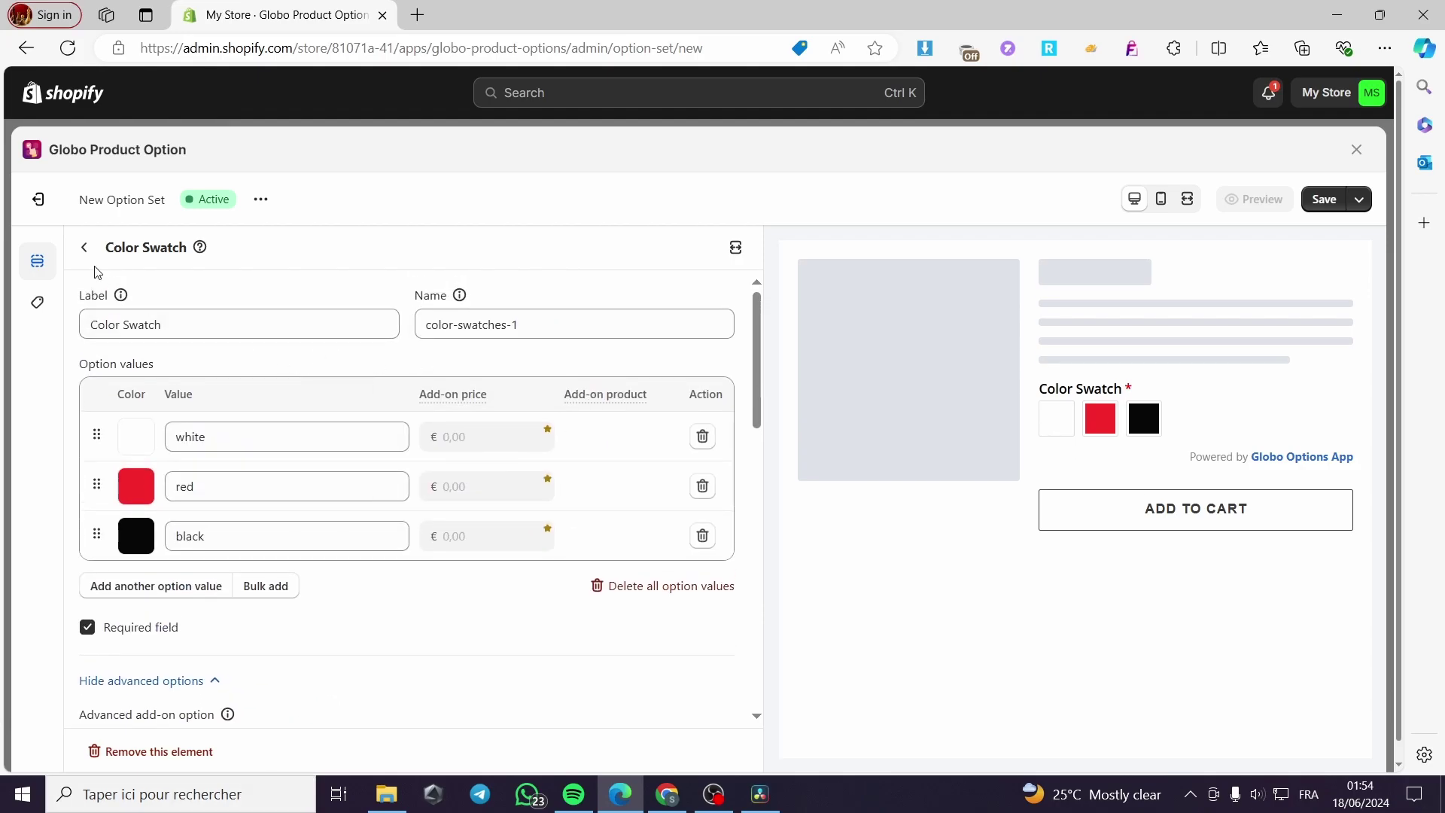
# Step: Return to the element list and view the available option templates without applying one
pyautogui.click(86, 248)
pyautogui.click(478, 339)
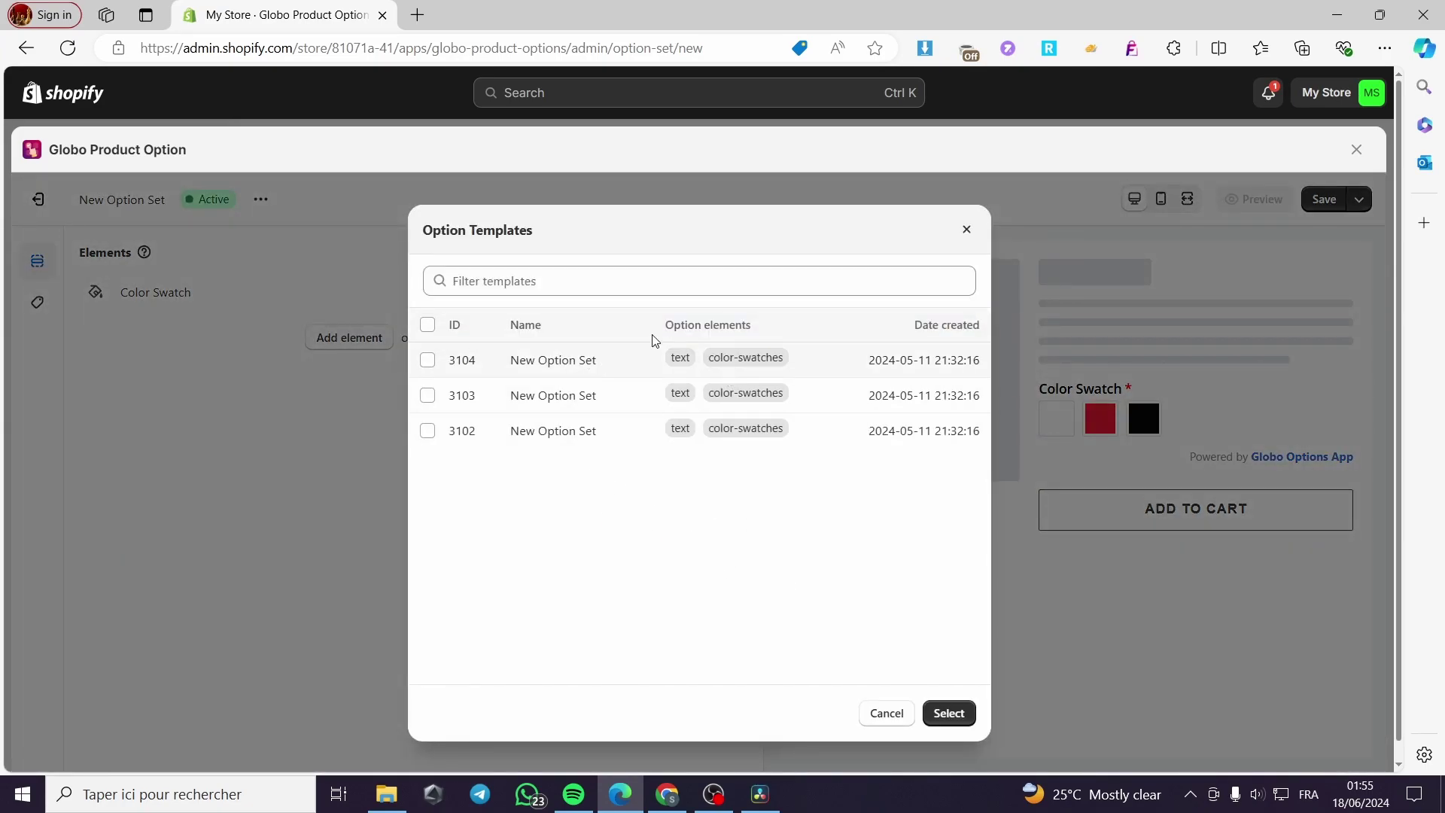
pyautogui.click(889, 713)
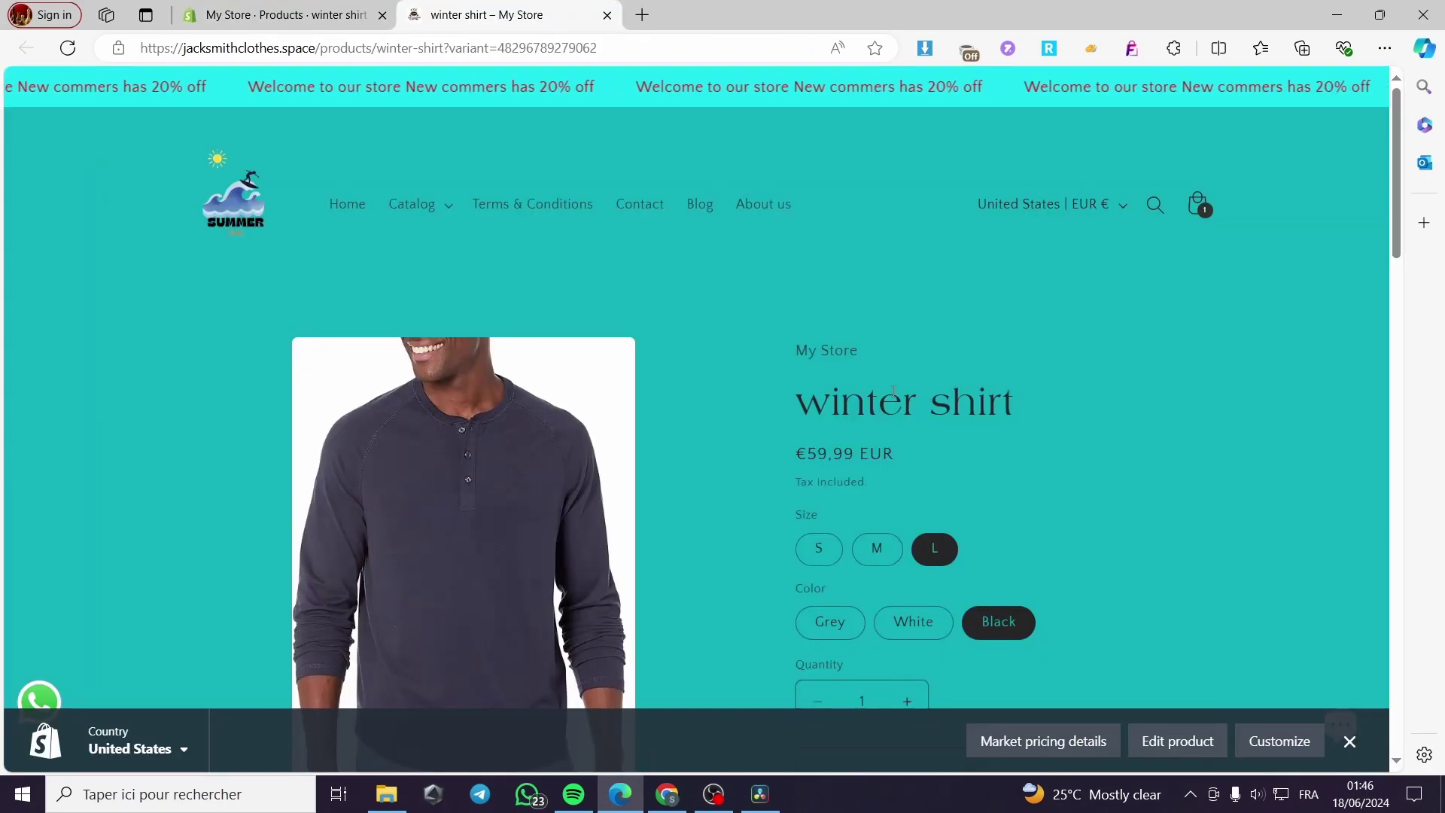